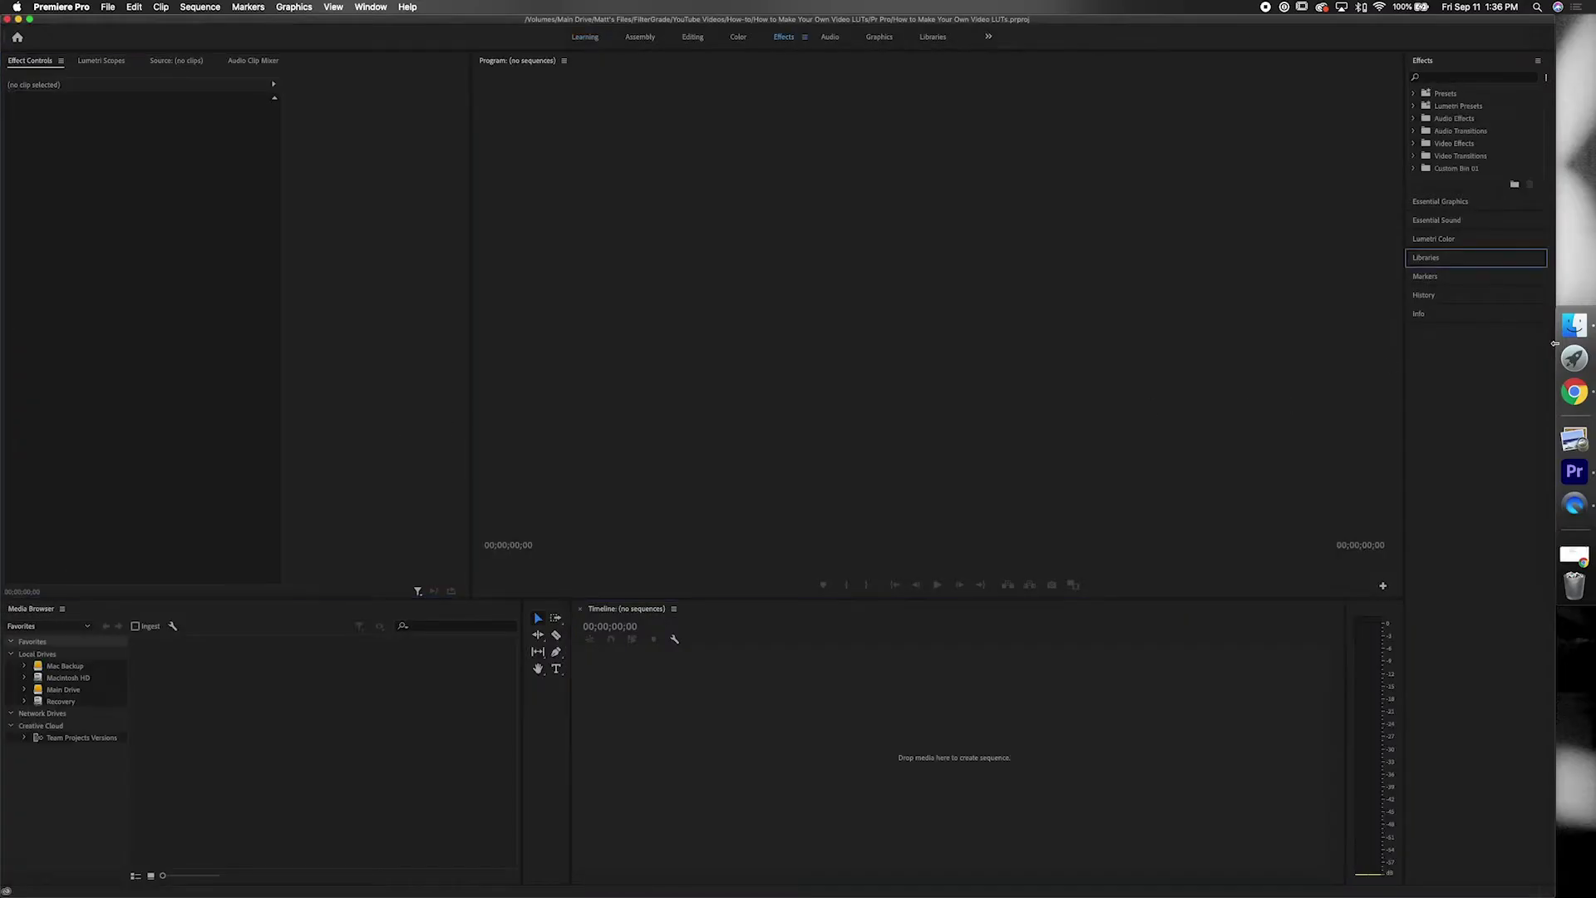
# Switch to Finder and preview the DSC MOV clips inside the raw footage folder wetransfer-2cb8a9.
pyautogui.click(1574, 324)
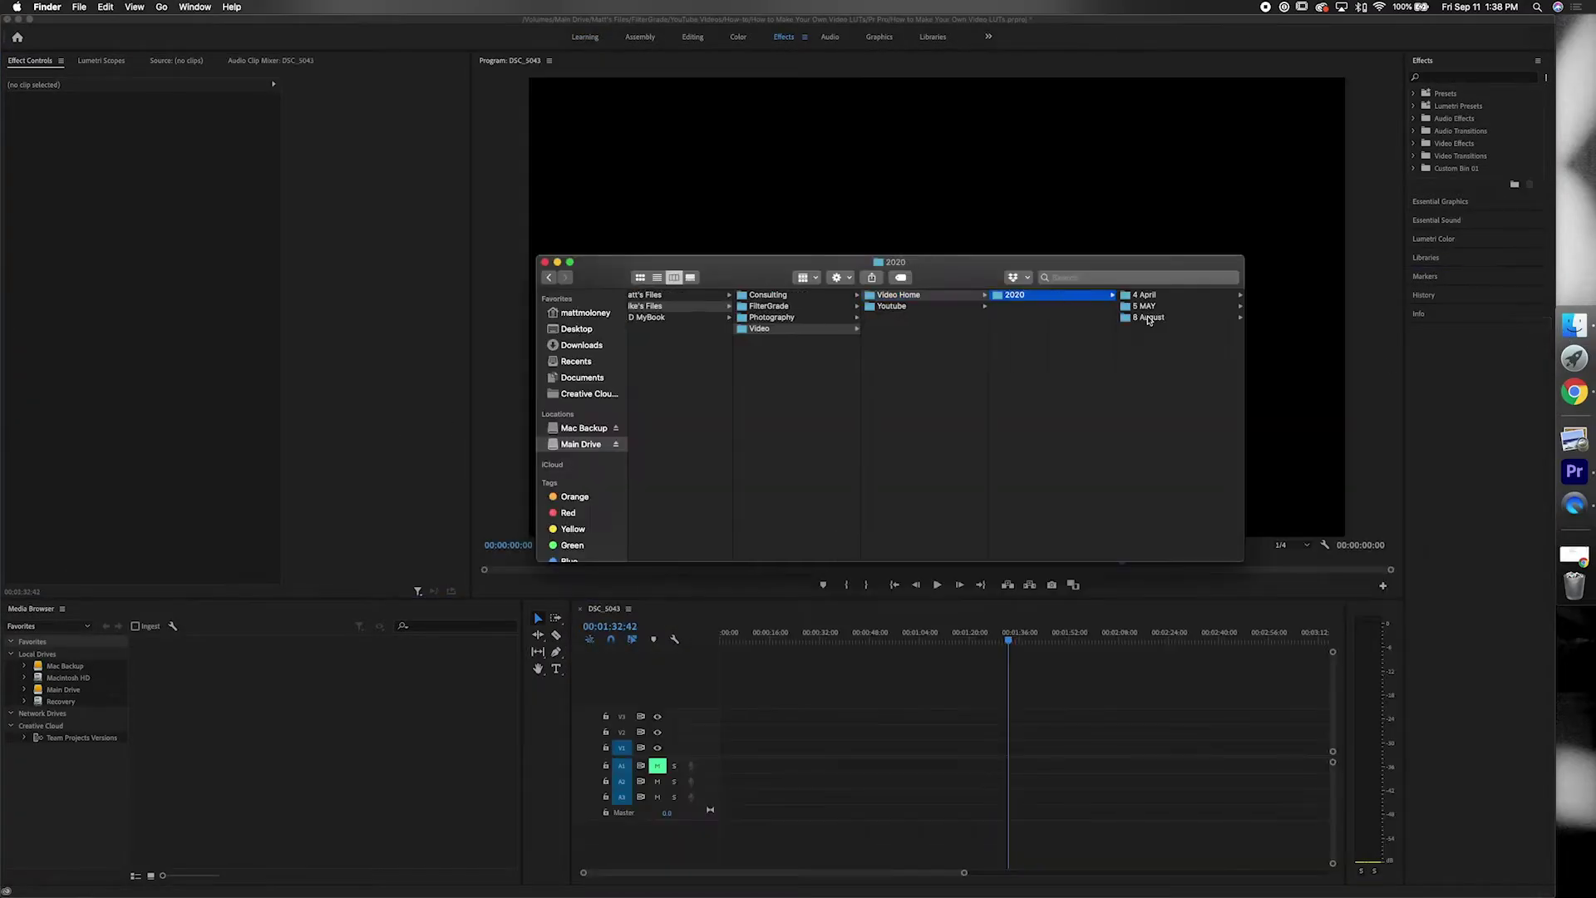
pyautogui.click(1147, 296)
pyautogui.click(1143, 297)
pyautogui.click(1143, 297)
pyautogui.click(1142, 297)
pyautogui.press('Down')
pyautogui.press('Down')
pyautogui.press('Down')
pyautogui.press('Down')
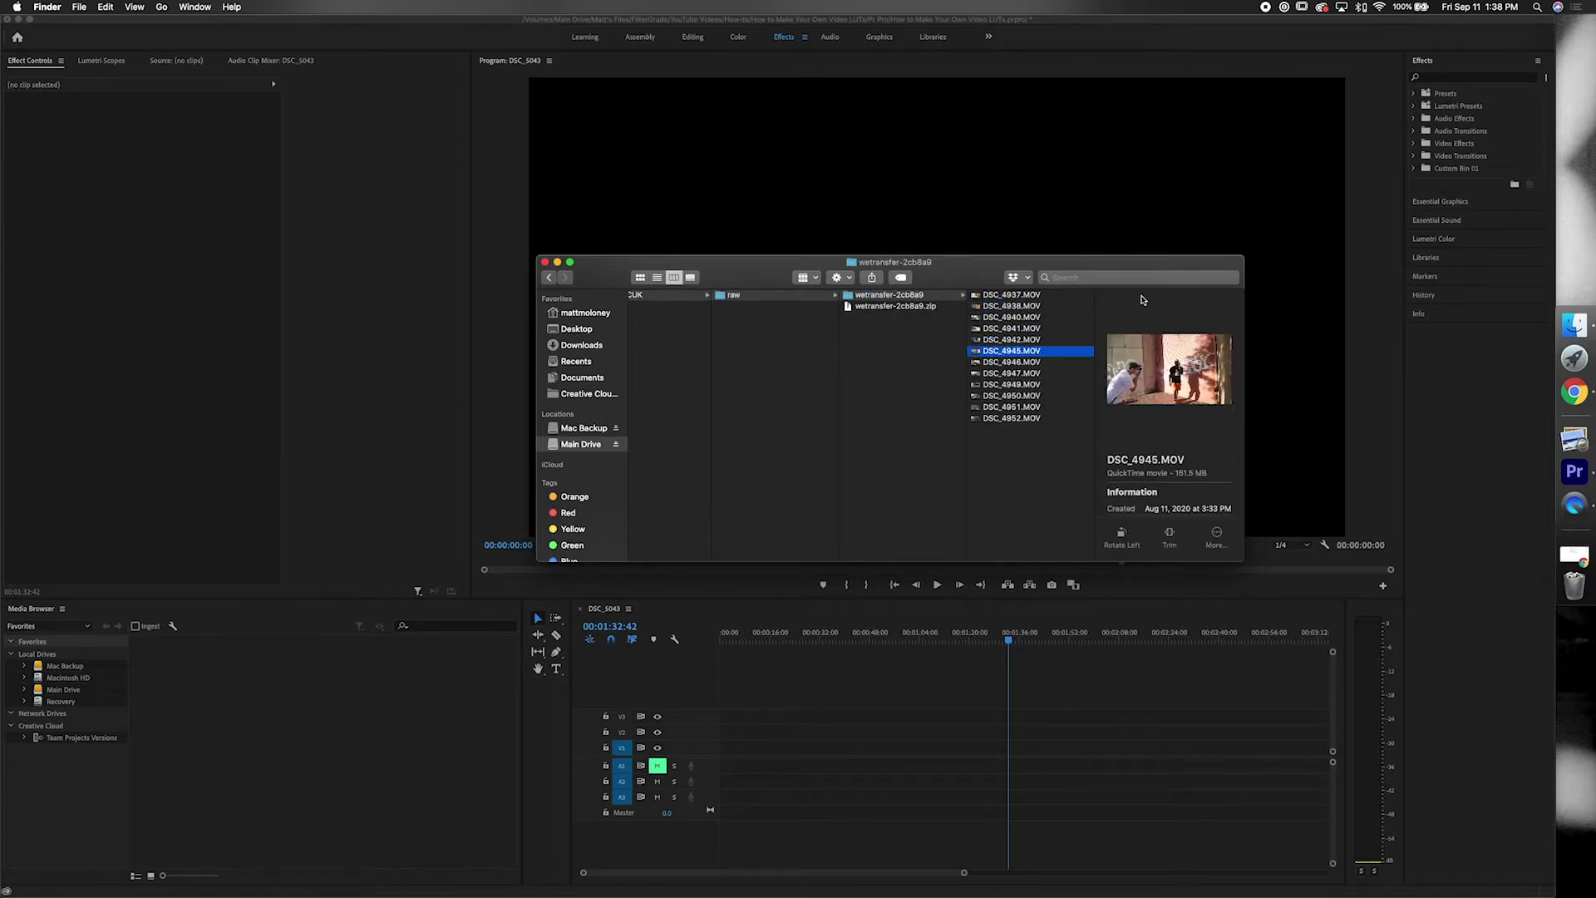
pyautogui.press('Down')
pyautogui.press('Down')
pyautogui.press('Down')
pyautogui.press('Down')
pyautogui.press('Down')
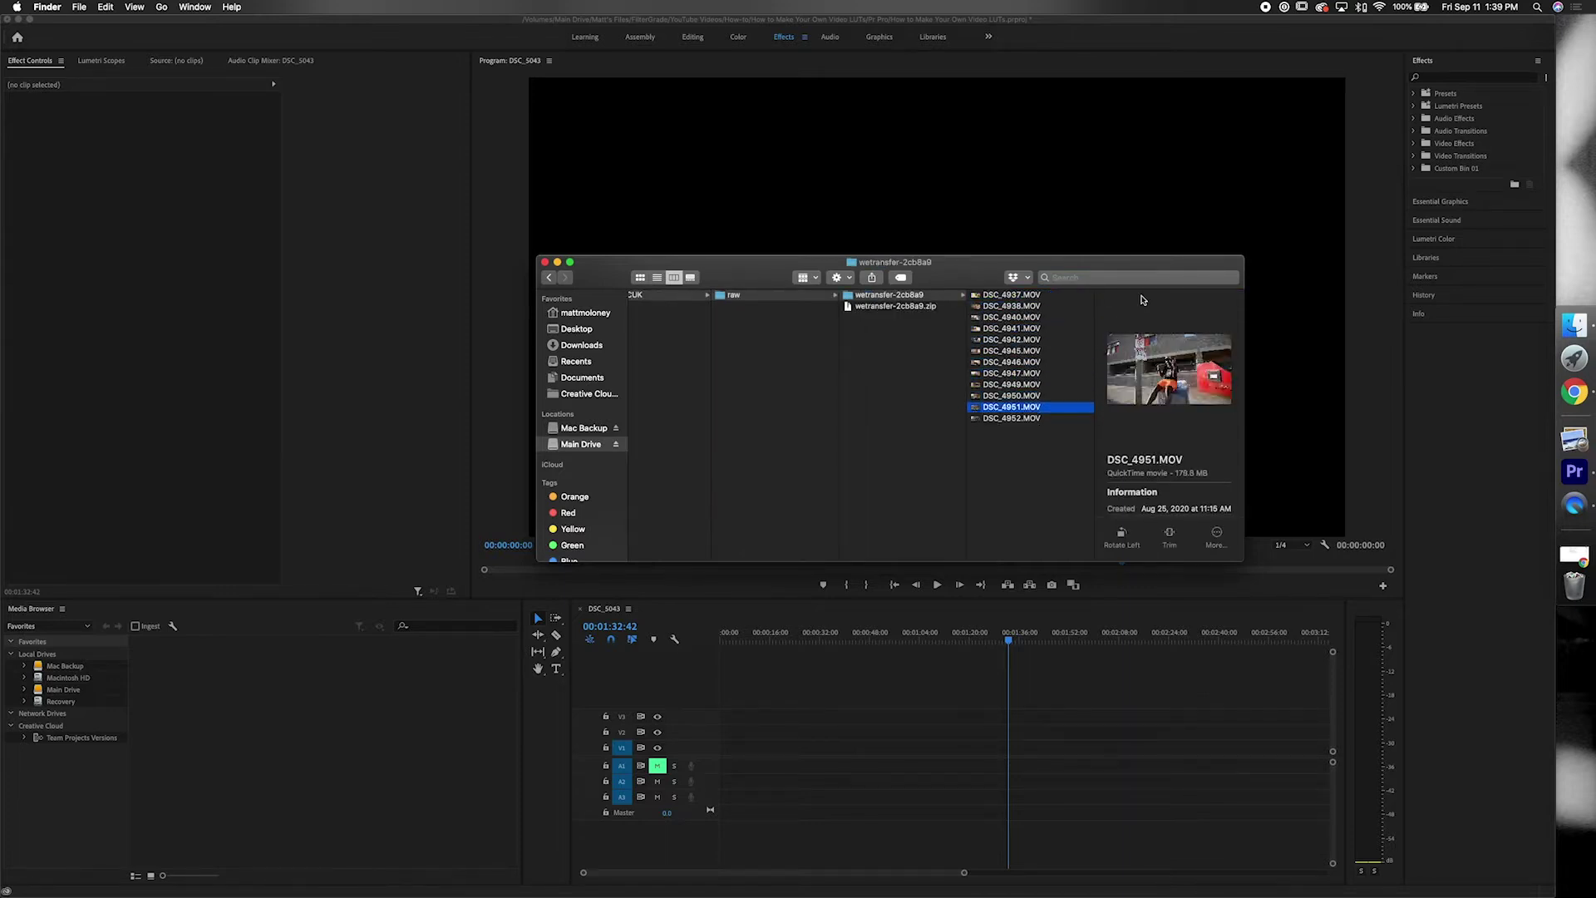
# Add DSC_4942.MOV and DSC_4949.MOV to DSC_4952.MOV to timeline track V3, and mute audio track A3.
pyautogui.keyDown('shift'); pyautogui.click(1035, 385); pyautogui.keyUp('shift')
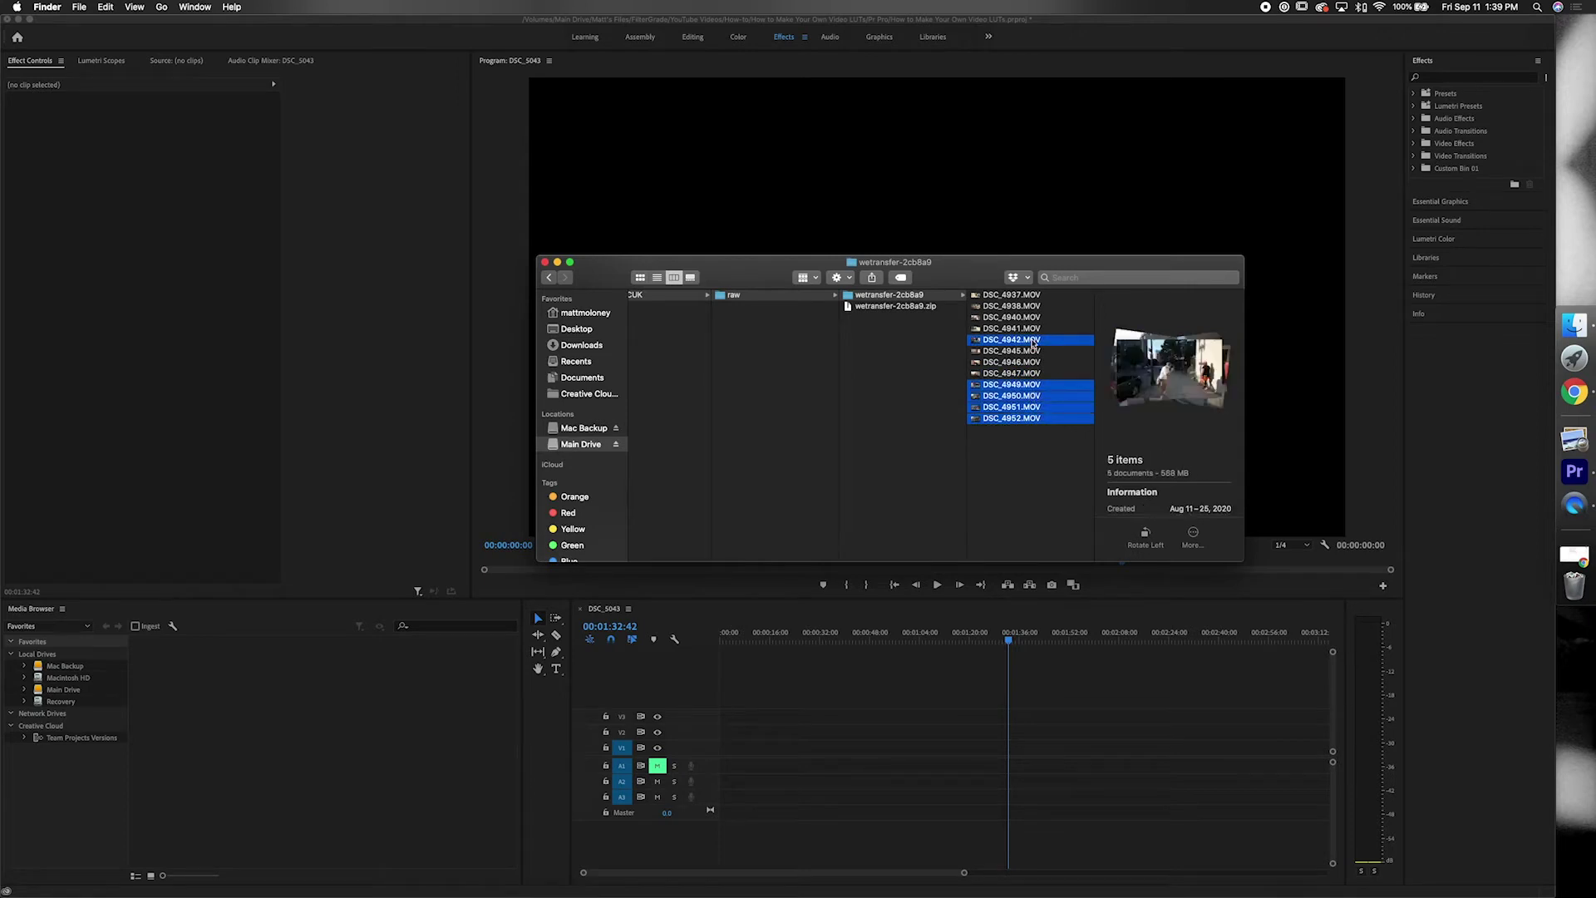
pyautogui.moveTo(1033, 342); pyautogui.dragTo(723, 715)
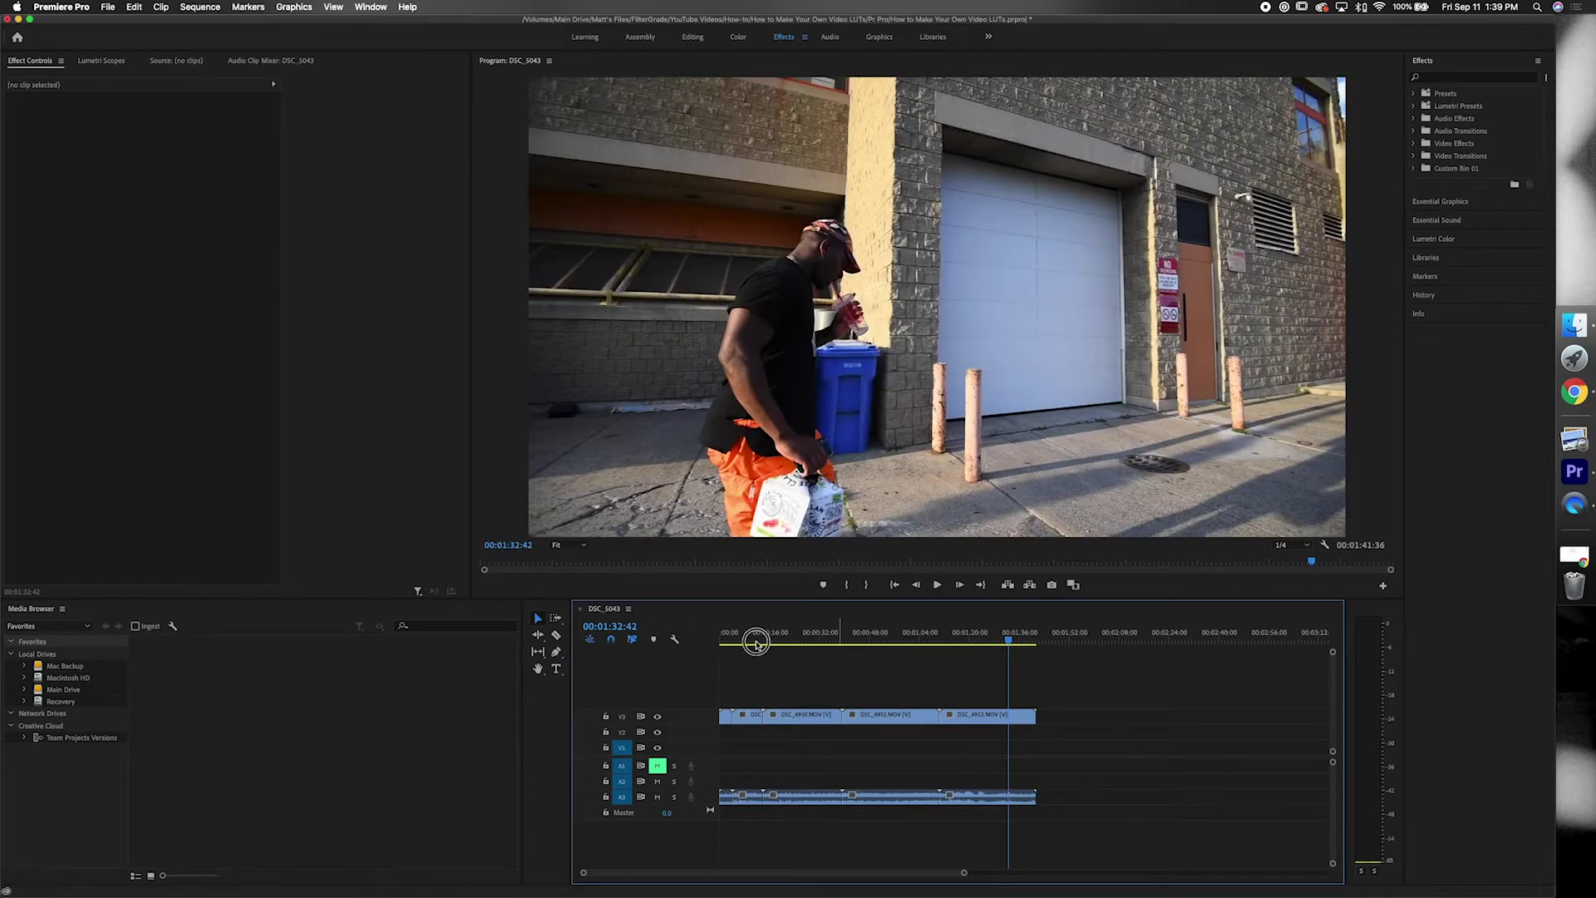
pyautogui.moveTo(756, 643)
pyautogui.mouseDown()
pyautogui.moveTo(702, 636)
pyautogui.moveTo(789, 643)
pyautogui.moveTo(767, 642)
pyautogui.mouseUp()
pyautogui.click(657, 797)
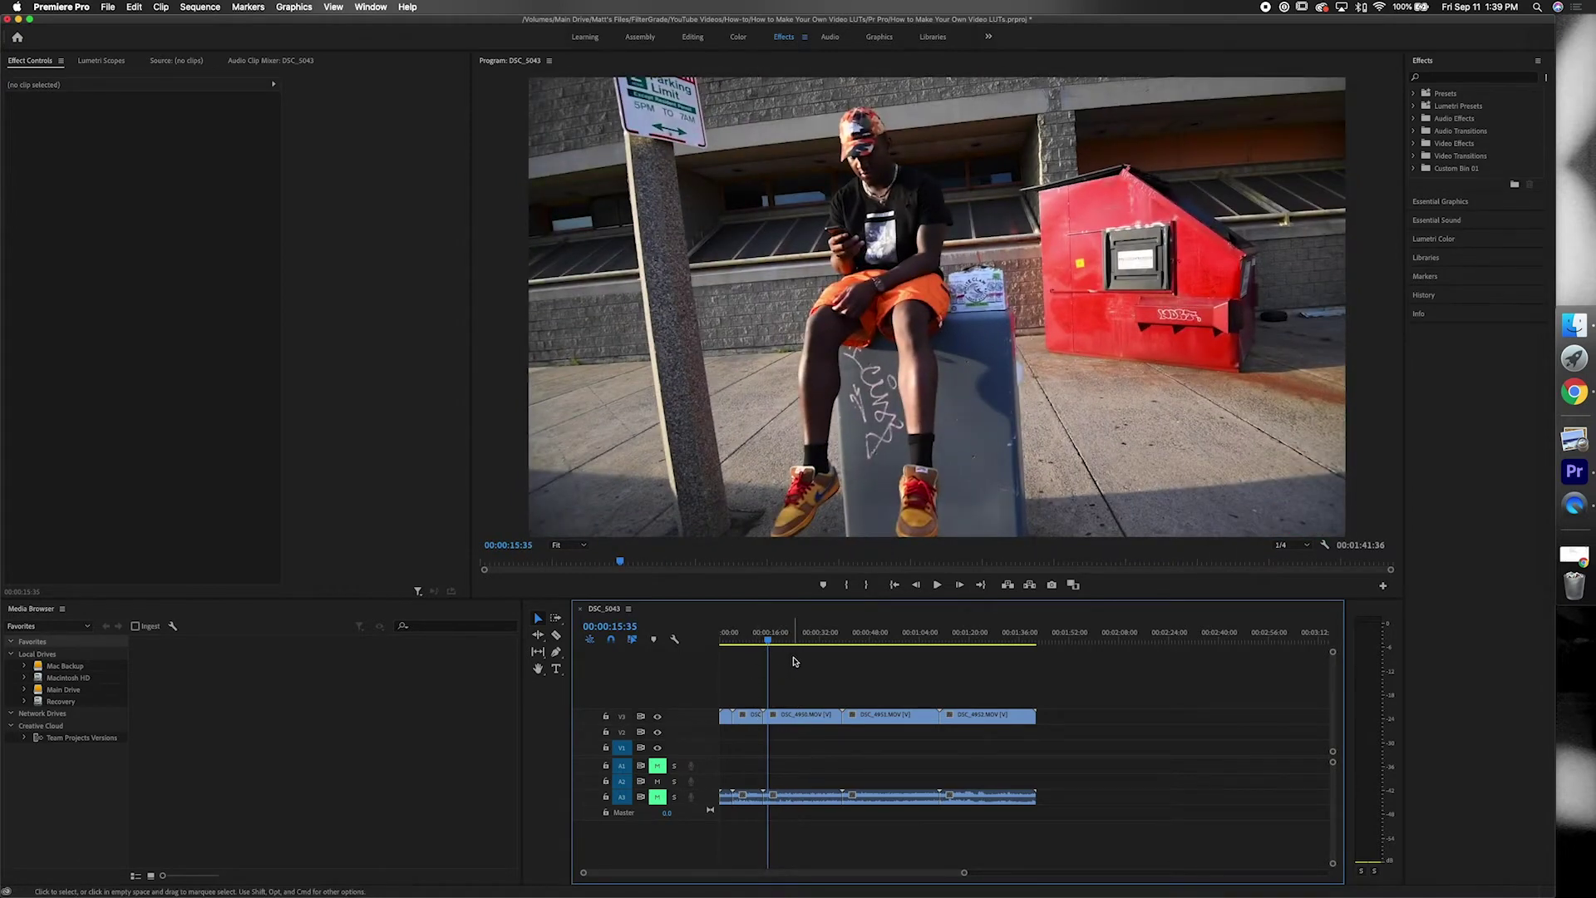
# Try the Call 1 preset on the DSC_4950.MOV clip during playback and undo the changes.
pyautogui.press('space')
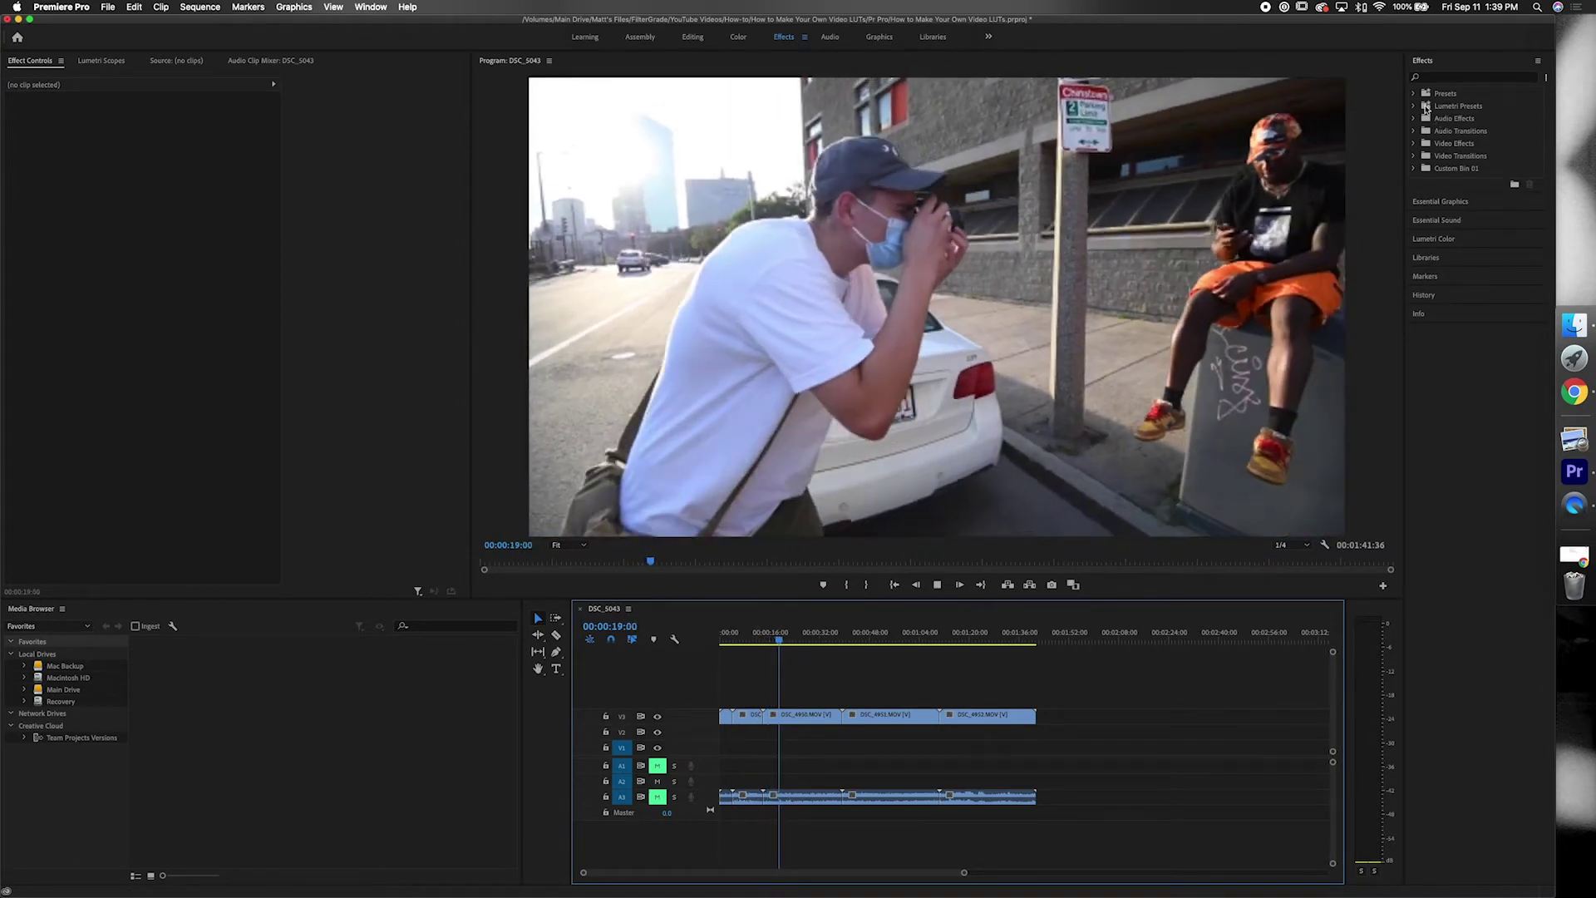
pyautogui.click(1413, 93)
pyautogui.moveTo(1450, 119); pyautogui.dragTo(803, 717)
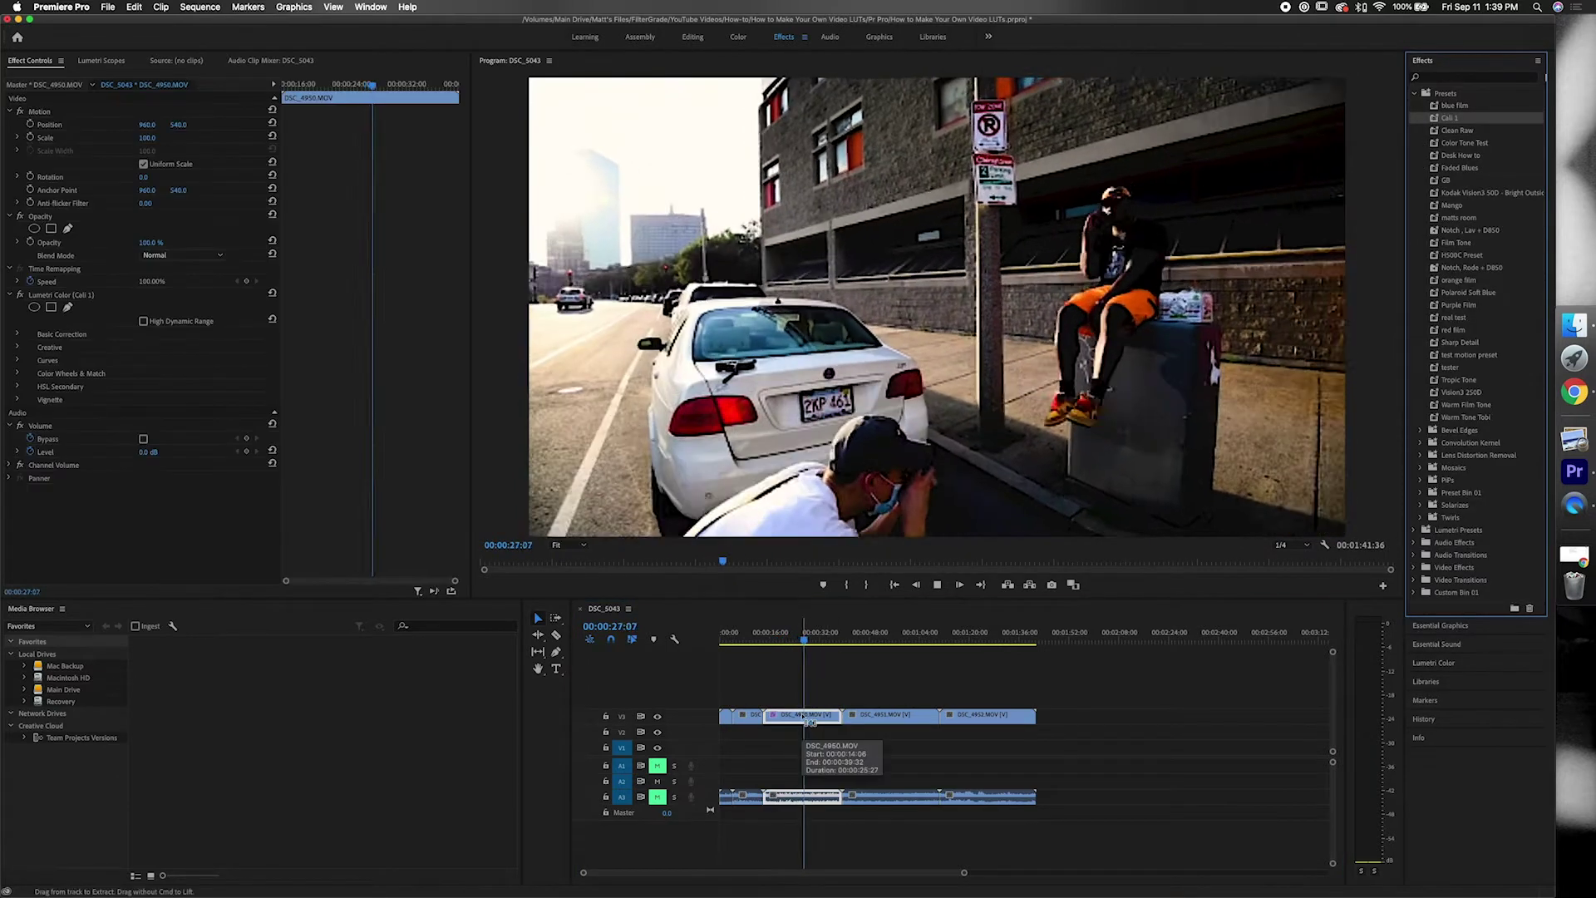
pyautogui.press('super+z')
pyautogui.moveTo(1460, 168)
pyautogui.mouseDown()
pyautogui.moveTo(1324, 390)
pyautogui.moveTo(1450, 198)
pyautogui.mouseUp()
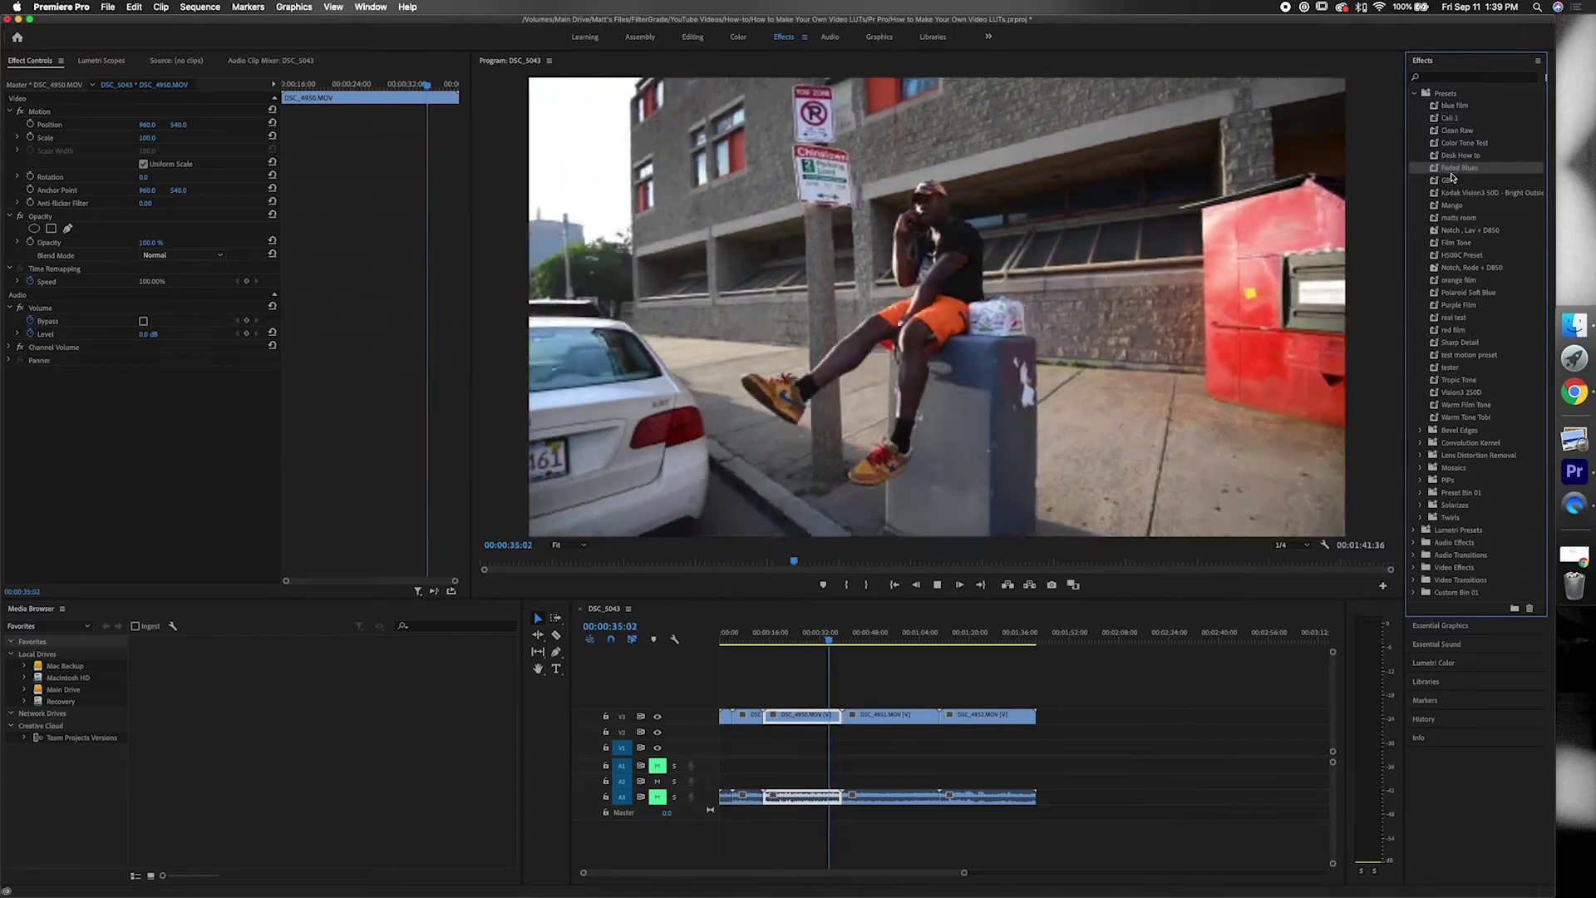
pyautogui.press('super+z')
# Place the five selected MOV clips from Finder at the start of track V3 again.
pyautogui.click(1574, 325)
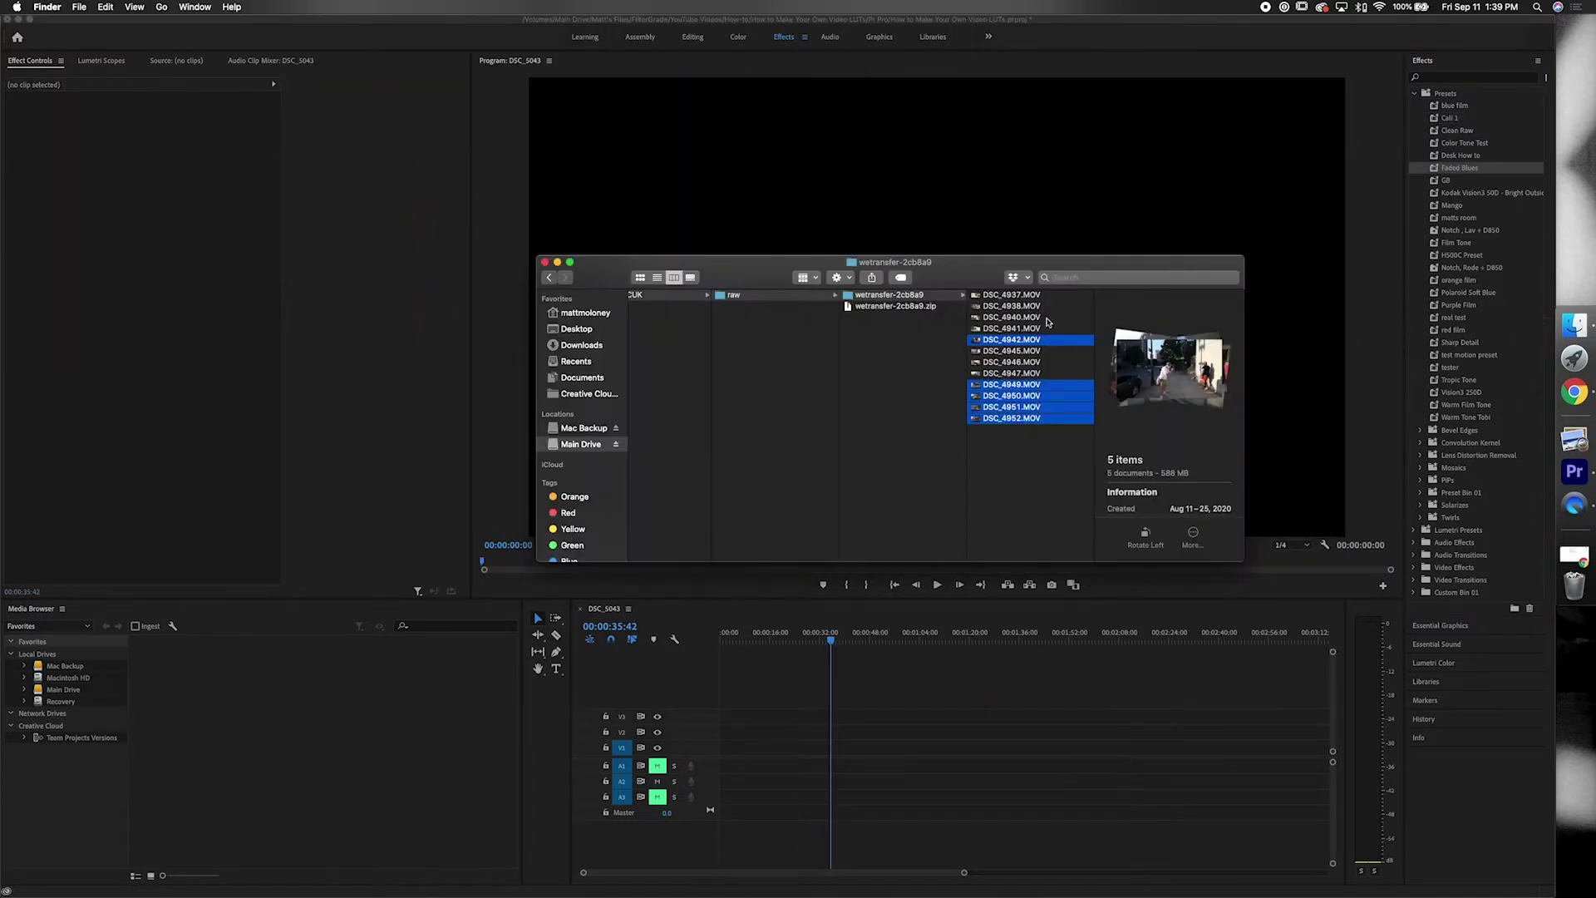
pyautogui.moveTo(1018, 340); pyautogui.dragTo(752, 718)
pyautogui.click(676, 780)
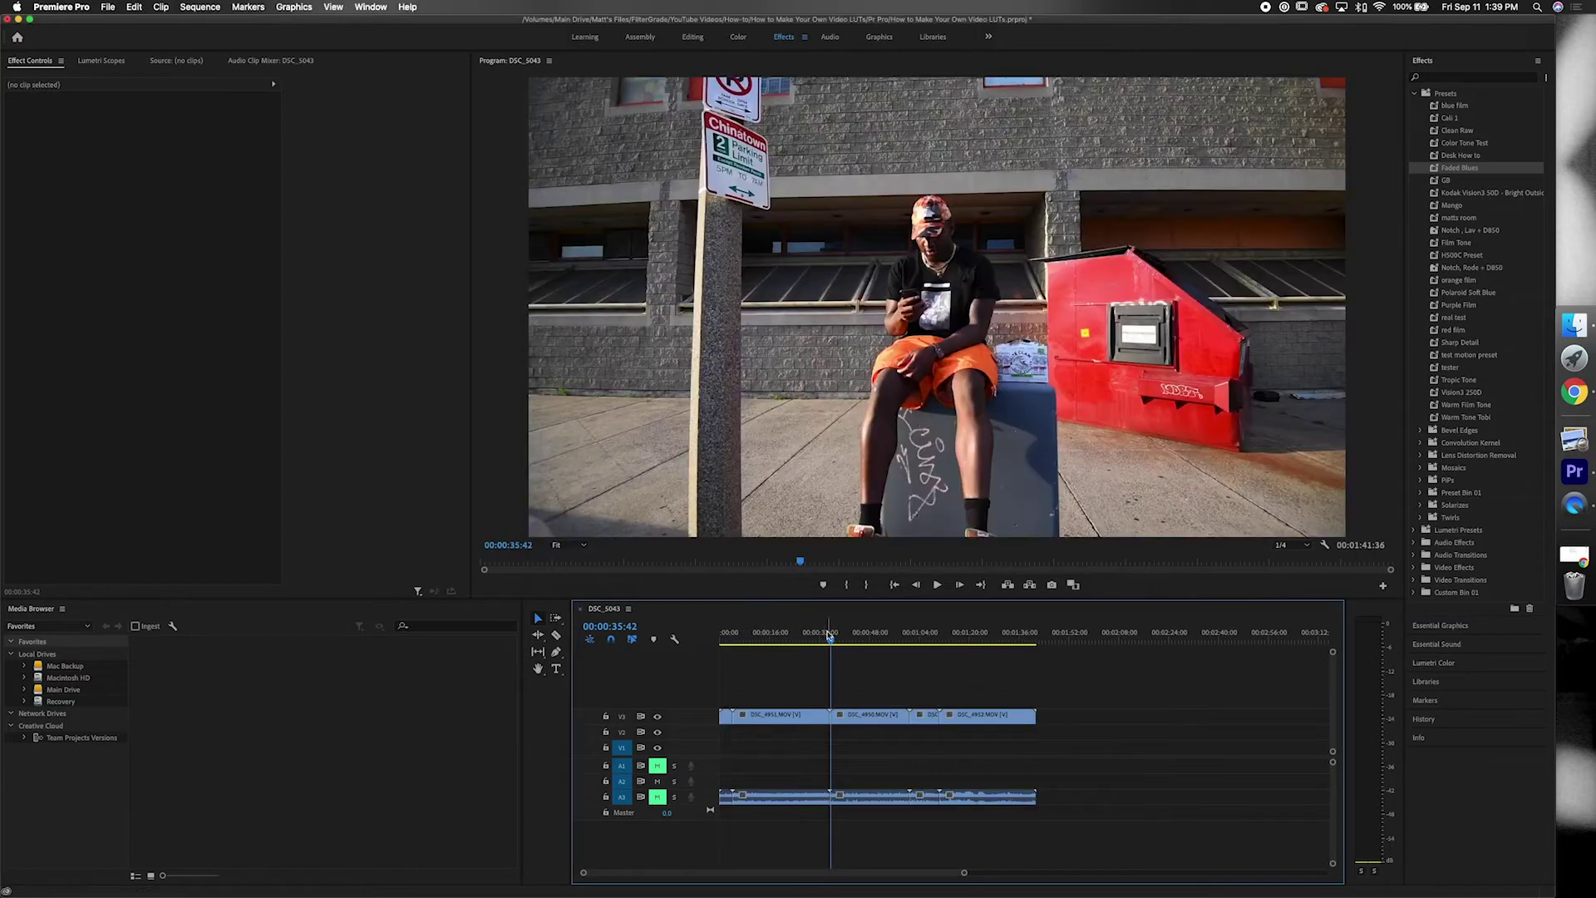
# Apply the Film Tone preset to the DSC_4951.MOV clip and play back the result briefly.
pyautogui.click(745, 634)
pyautogui.click(773, 717)
pyautogui.moveTo(1457, 242); pyautogui.dragTo(798, 715)
pyautogui.press('space')
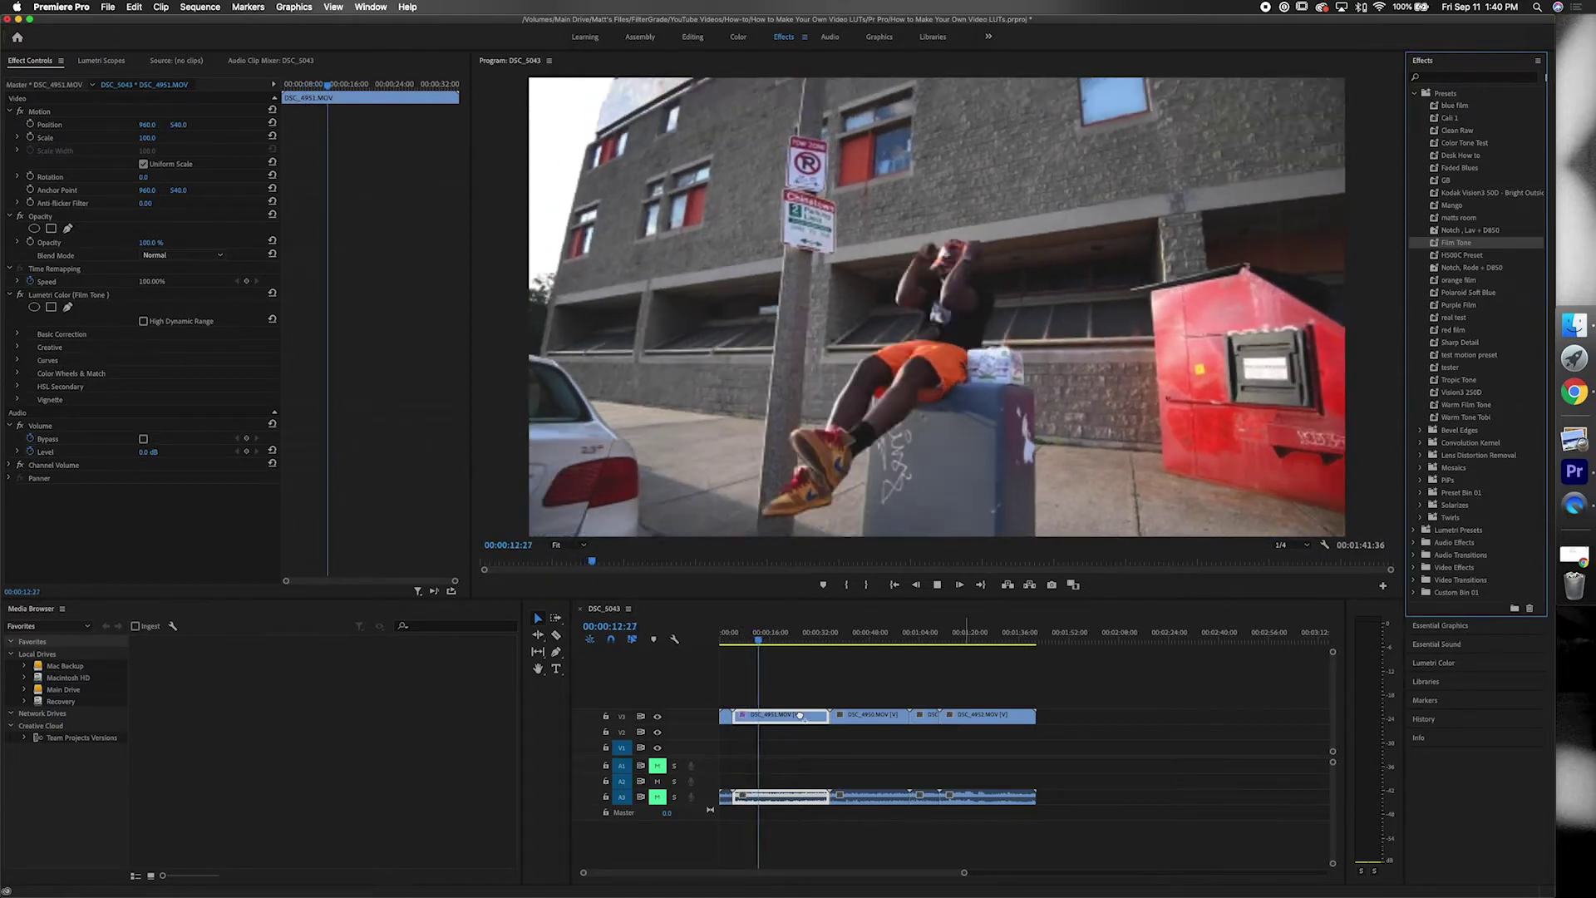
pyautogui.press('space')
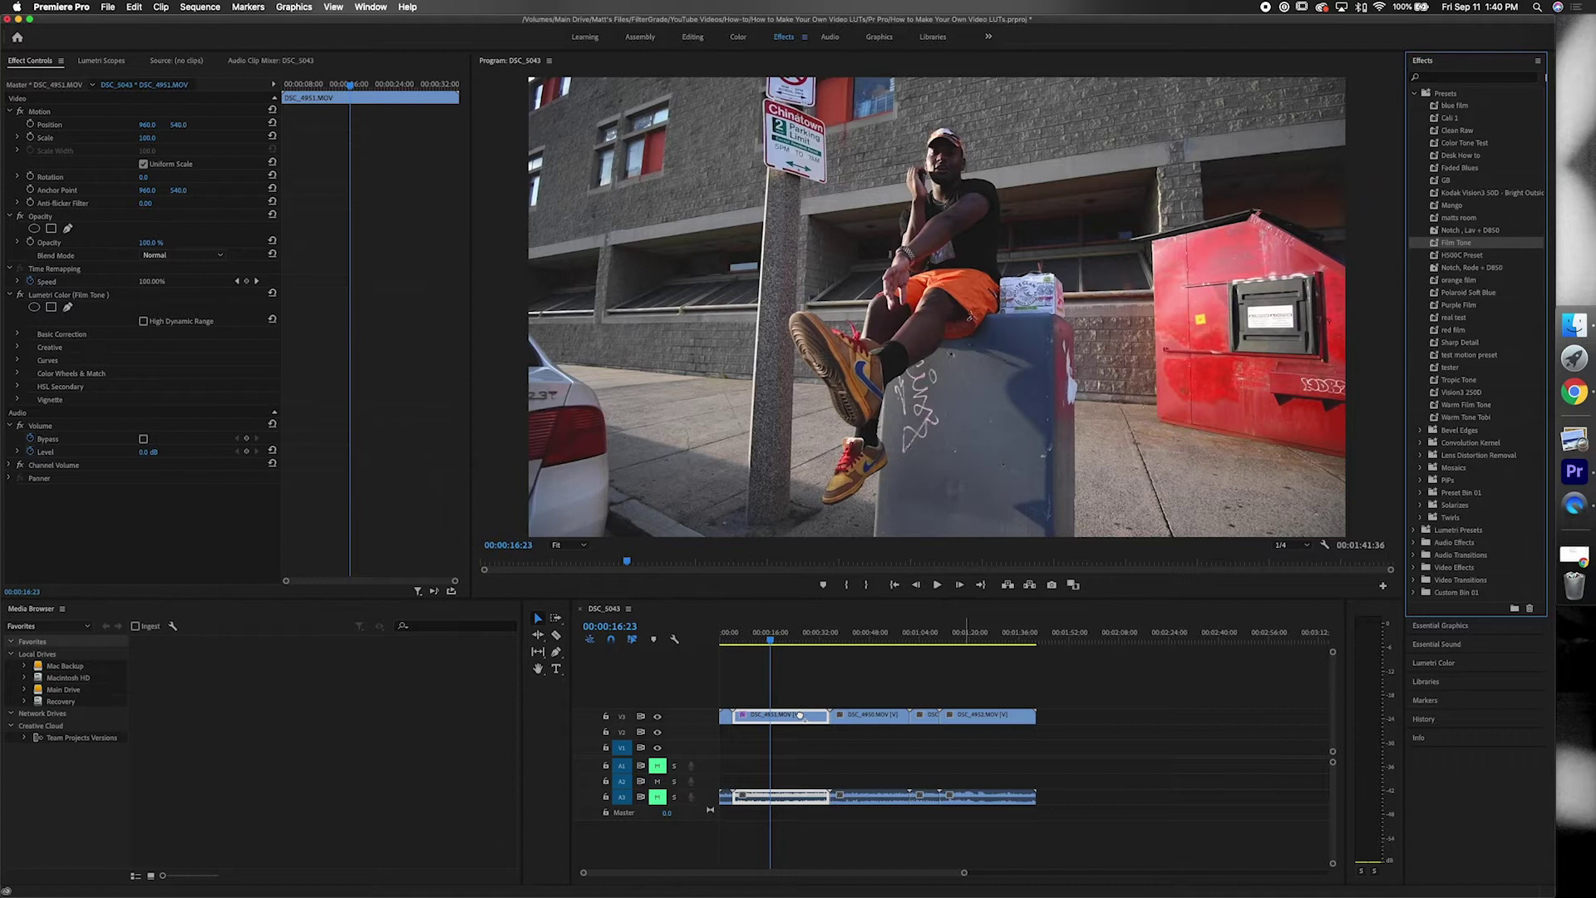
# Compare the DSC_4951.MOV clip with and without the Film Tone effect, leaving the effect disabled.
pyautogui.click(20, 297)
pyautogui.click(20, 297)
pyautogui.click(20, 297)
pyautogui.click(20, 296)
pyautogui.click(20, 297)
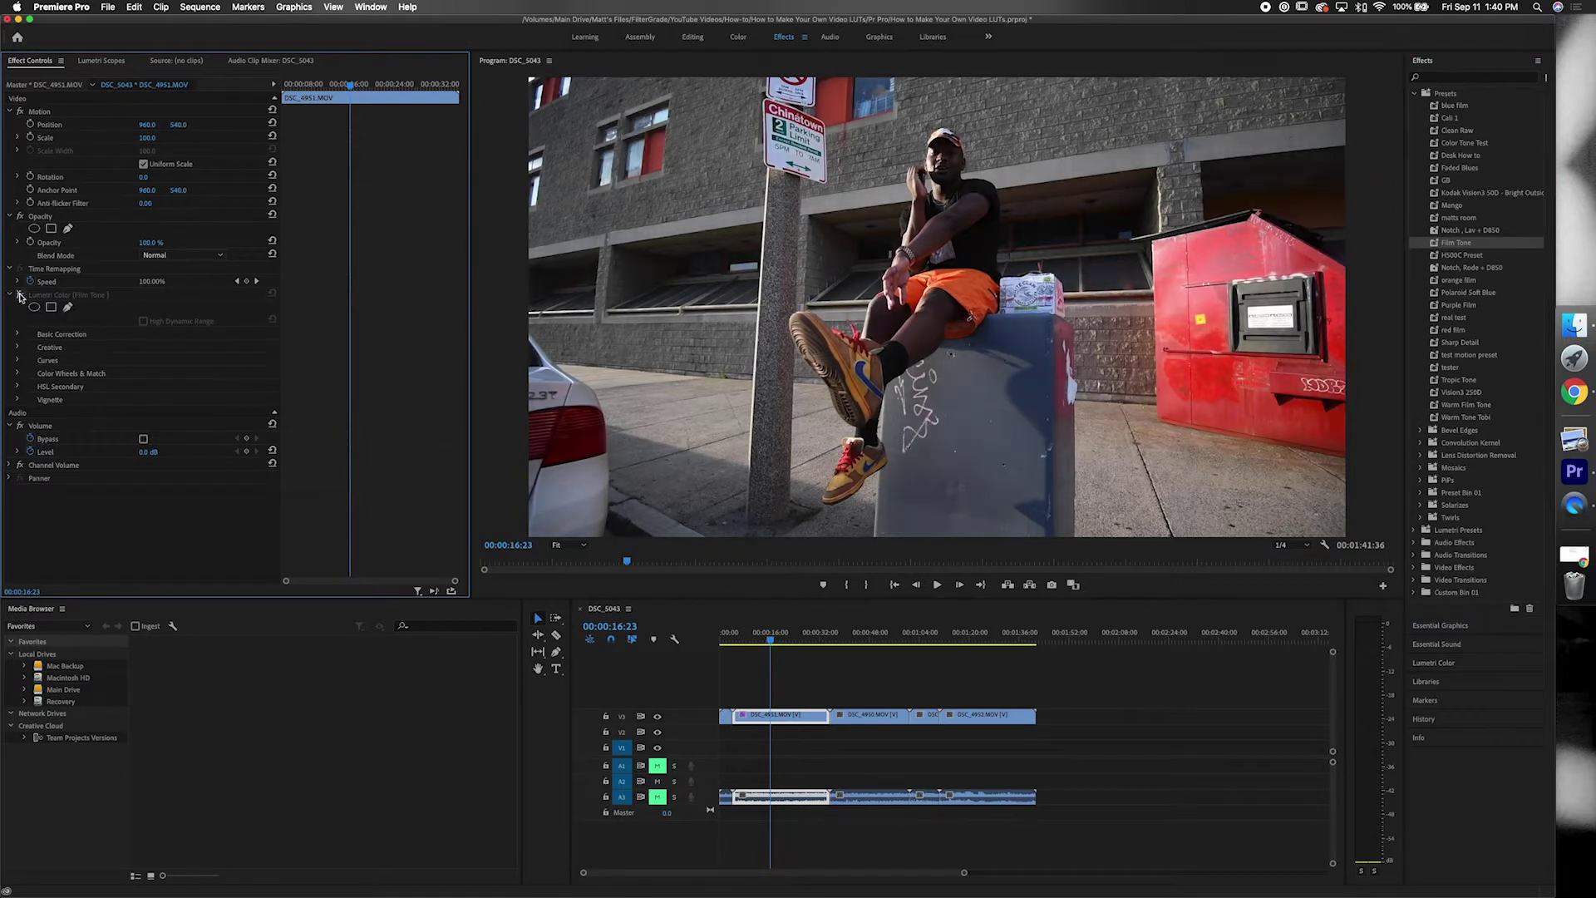
pyautogui.click(20, 297)
pyautogui.click(20, 297)
pyautogui.click(20, 297)
pyautogui.click(20, 296)
# Apply the Mango preset to the DSC_4951.MOV clip and switch the effect off and on to compare.
pyautogui.moveTo(1455, 206); pyautogui.dragTo(778, 716)
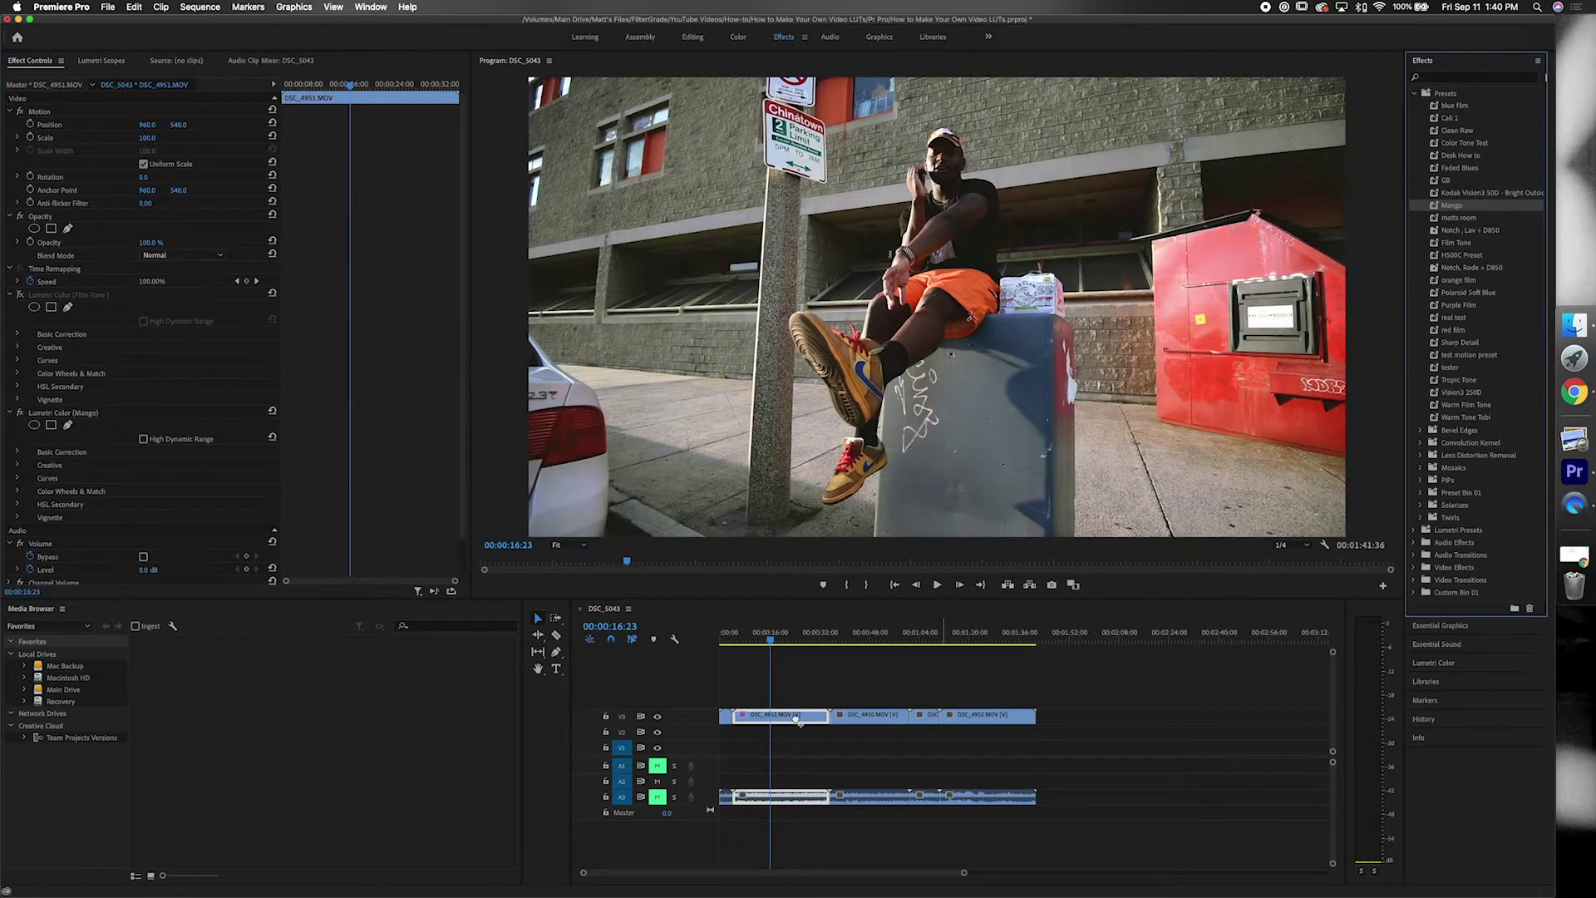
pyautogui.click(21, 414)
pyautogui.click(21, 414)
pyautogui.click(21, 414)
pyautogui.click(20, 414)
pyautogui.click(21, 414)
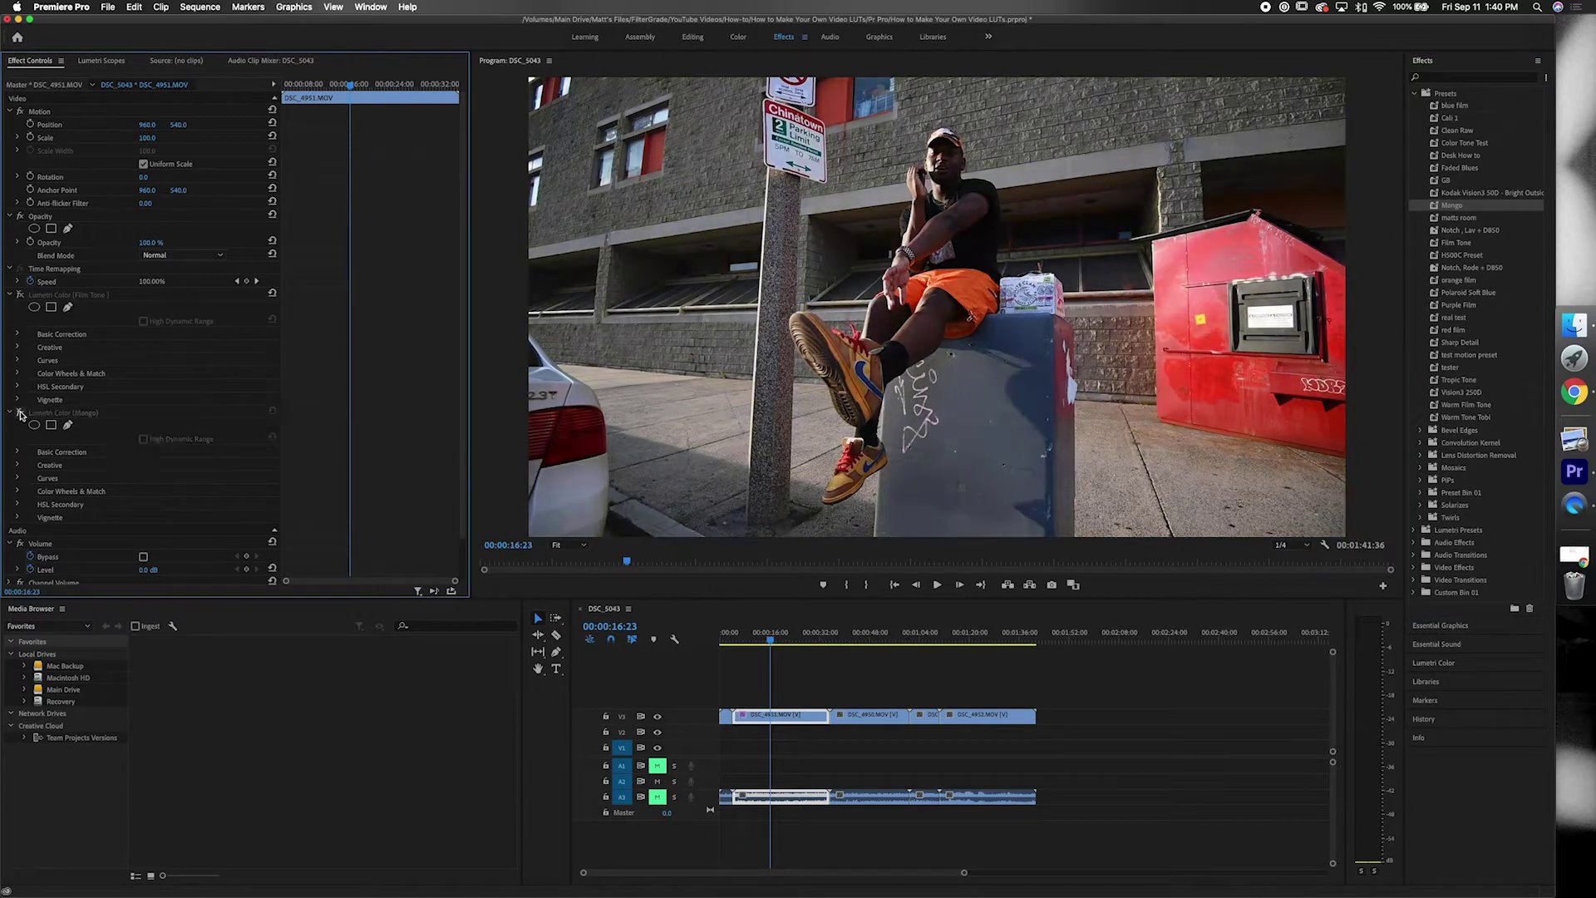
pyautogui.click(20, 413)
pyautogui.click(20, 413)
pyautogui.click(21, 413)
pyautogui.click(22, 413)
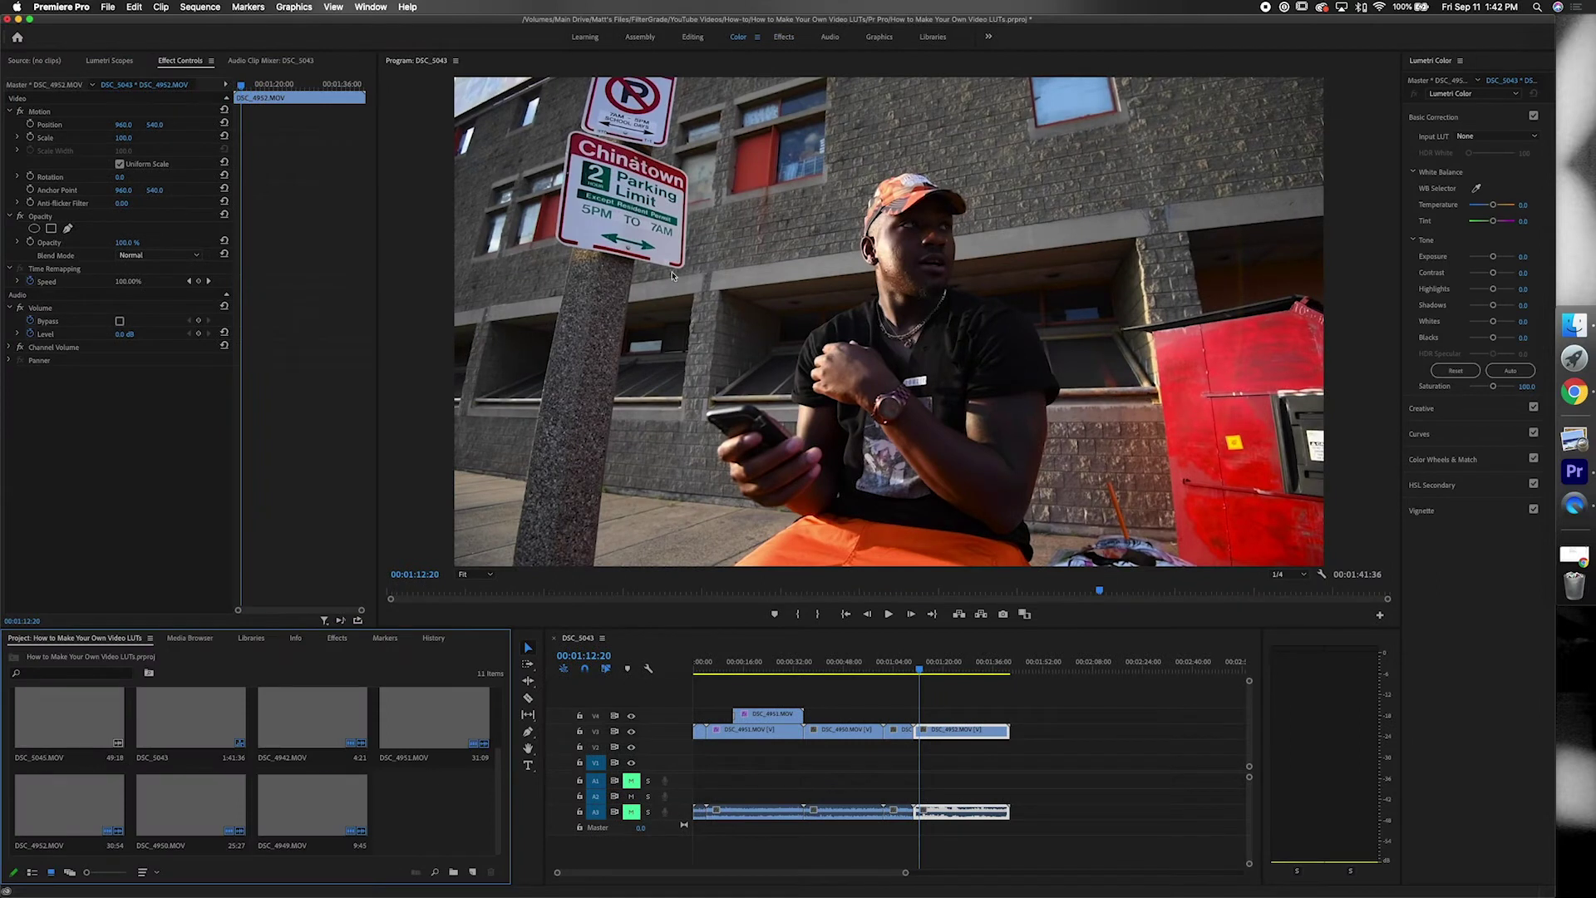
# Narrow the project panel so that the timeline gets more width.
pyautogui.moveTo(513, 670); pyautogui.dragTo(385, 675)
pyautogui.moveTo(544, 692); pyautogui.dragTo(381, 694)
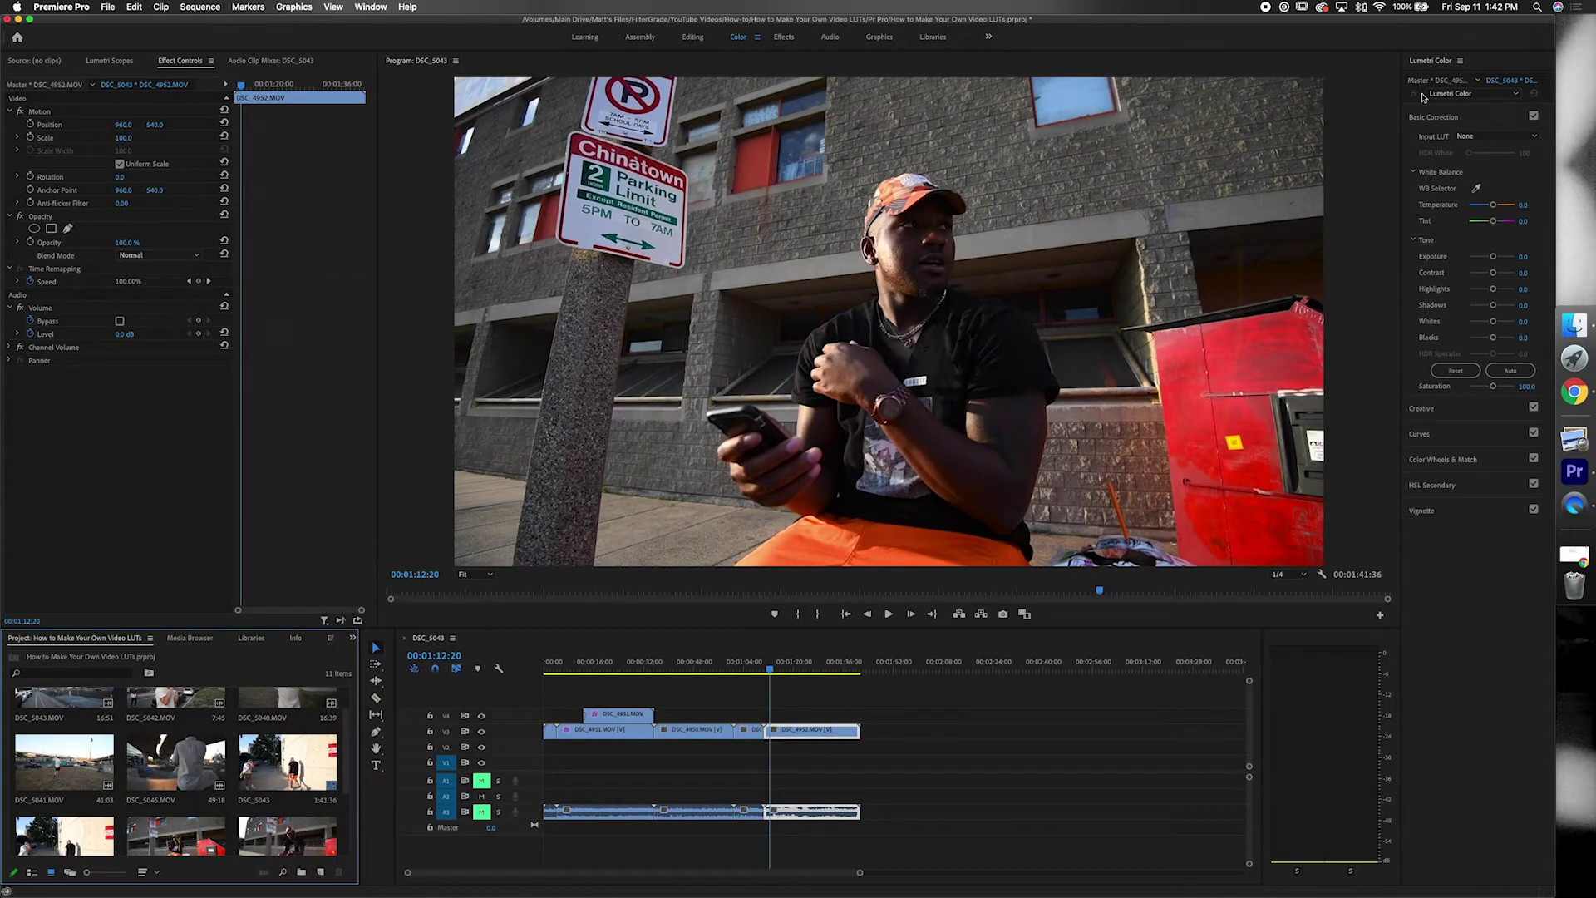
# Browse for a custom Look file in Lumetri Color's Creative section and cancel the file selection.
pyautogui.click(1414, 119)
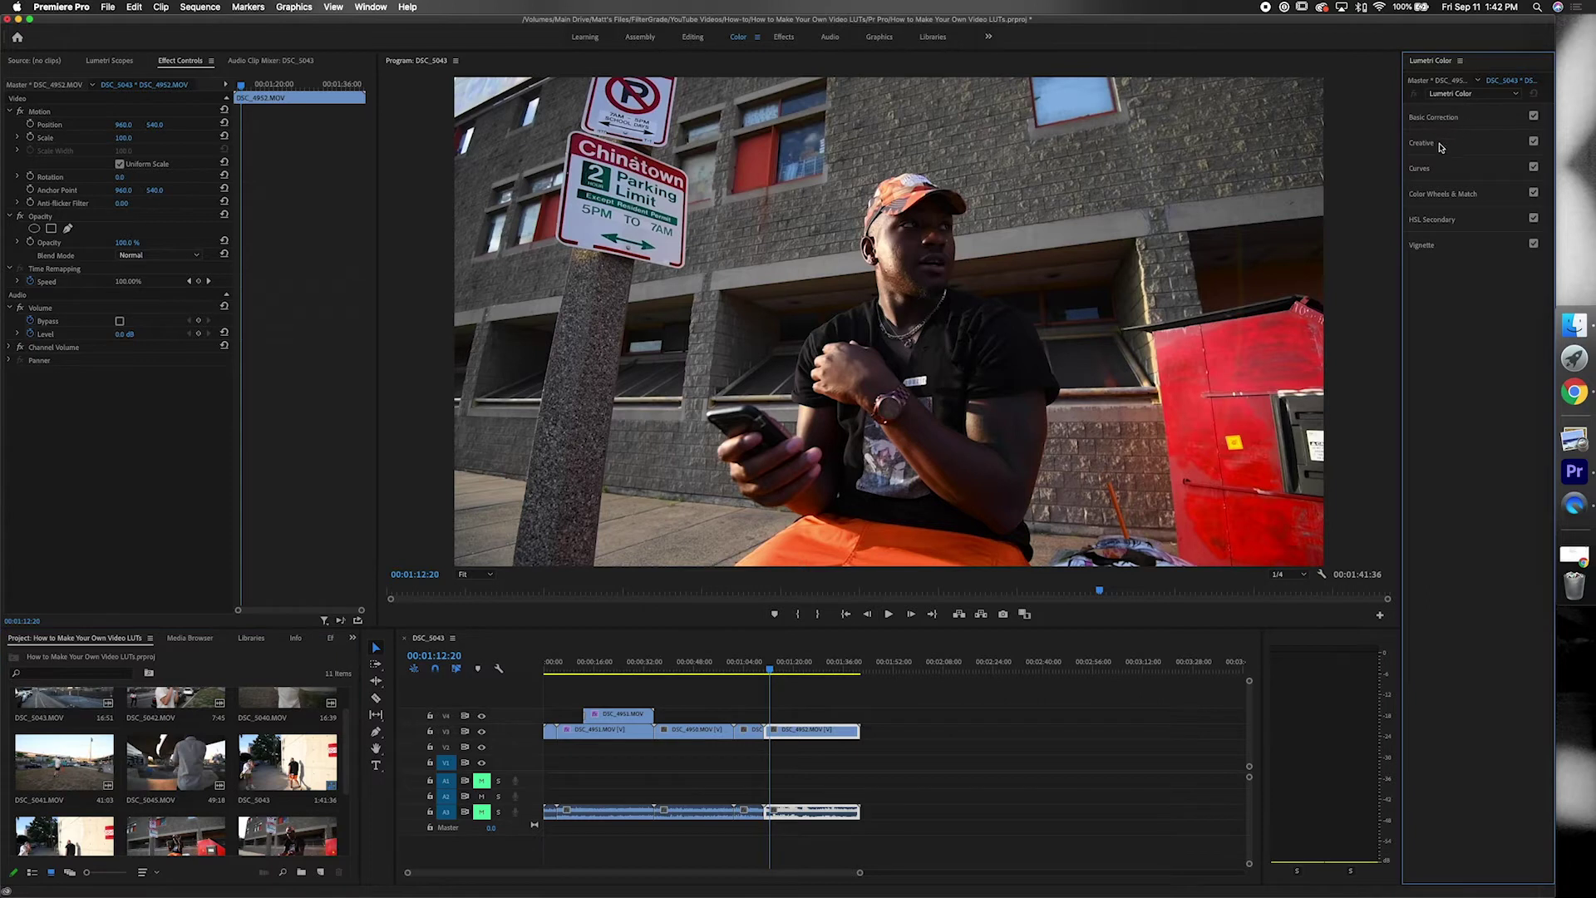
pyautogui.click(1440, 147)
pyautogui.click(1455, 163)
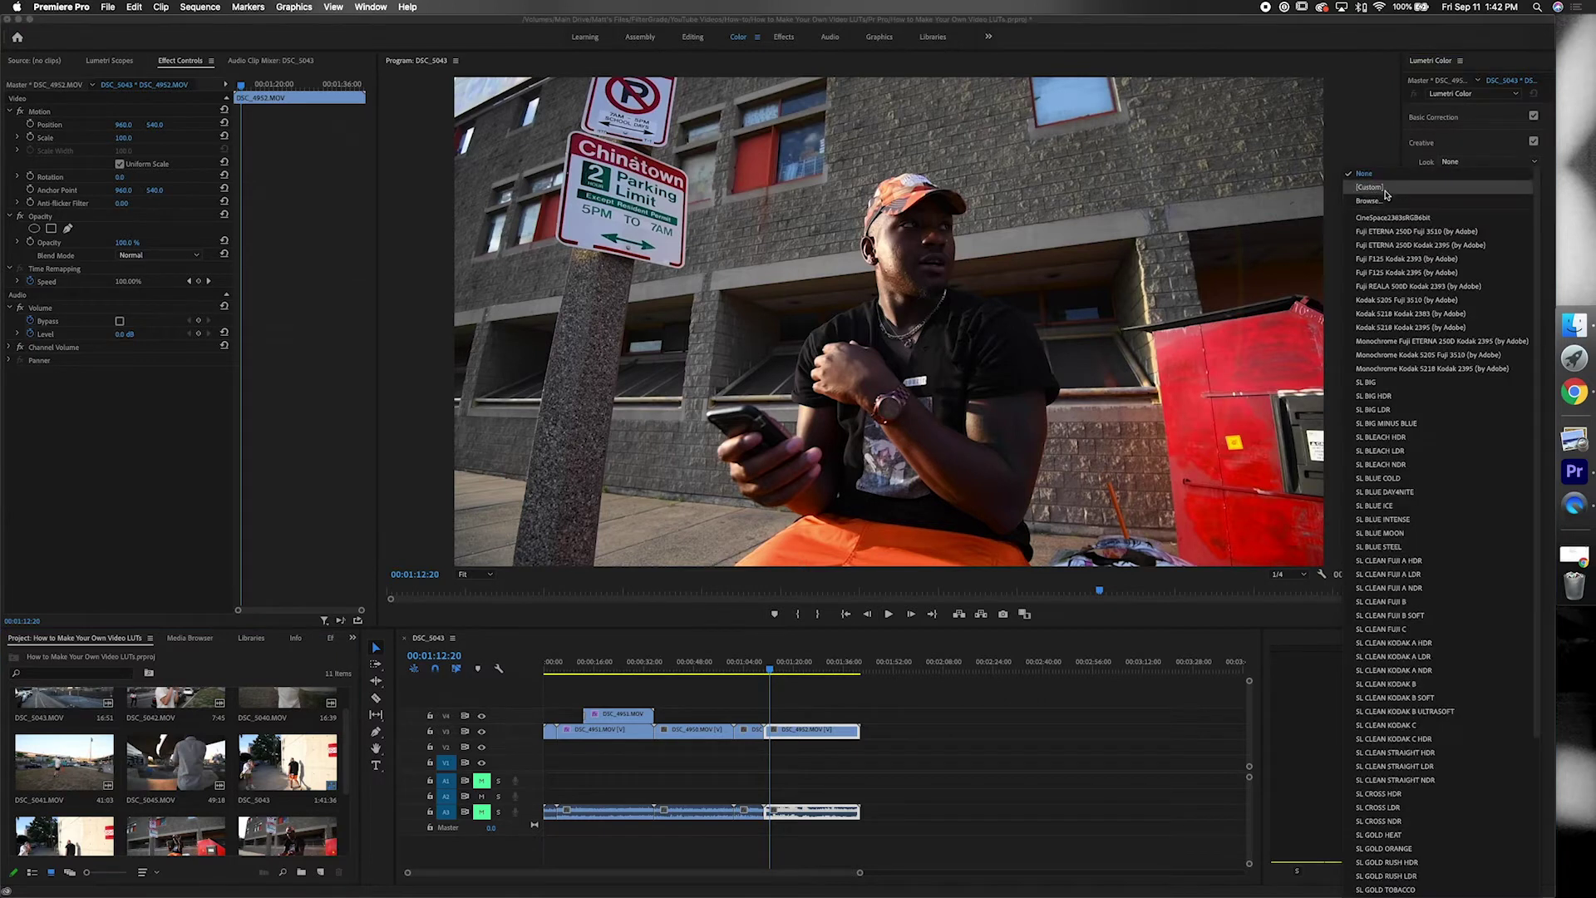
pyautogui.click(1380, 200)
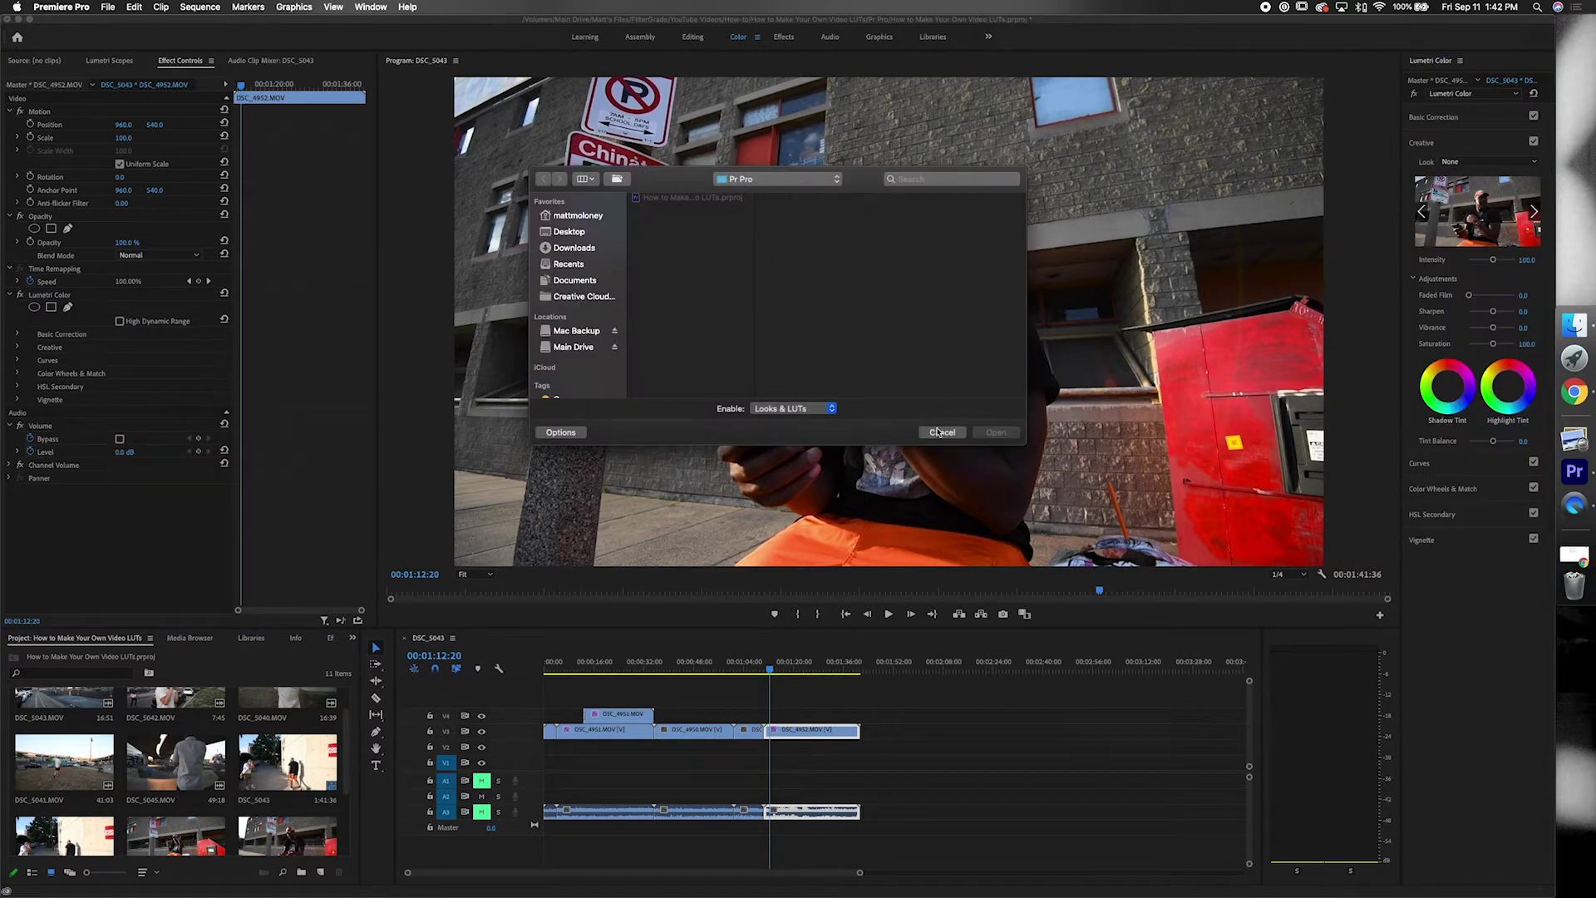
pyautogui.click(937, 430)
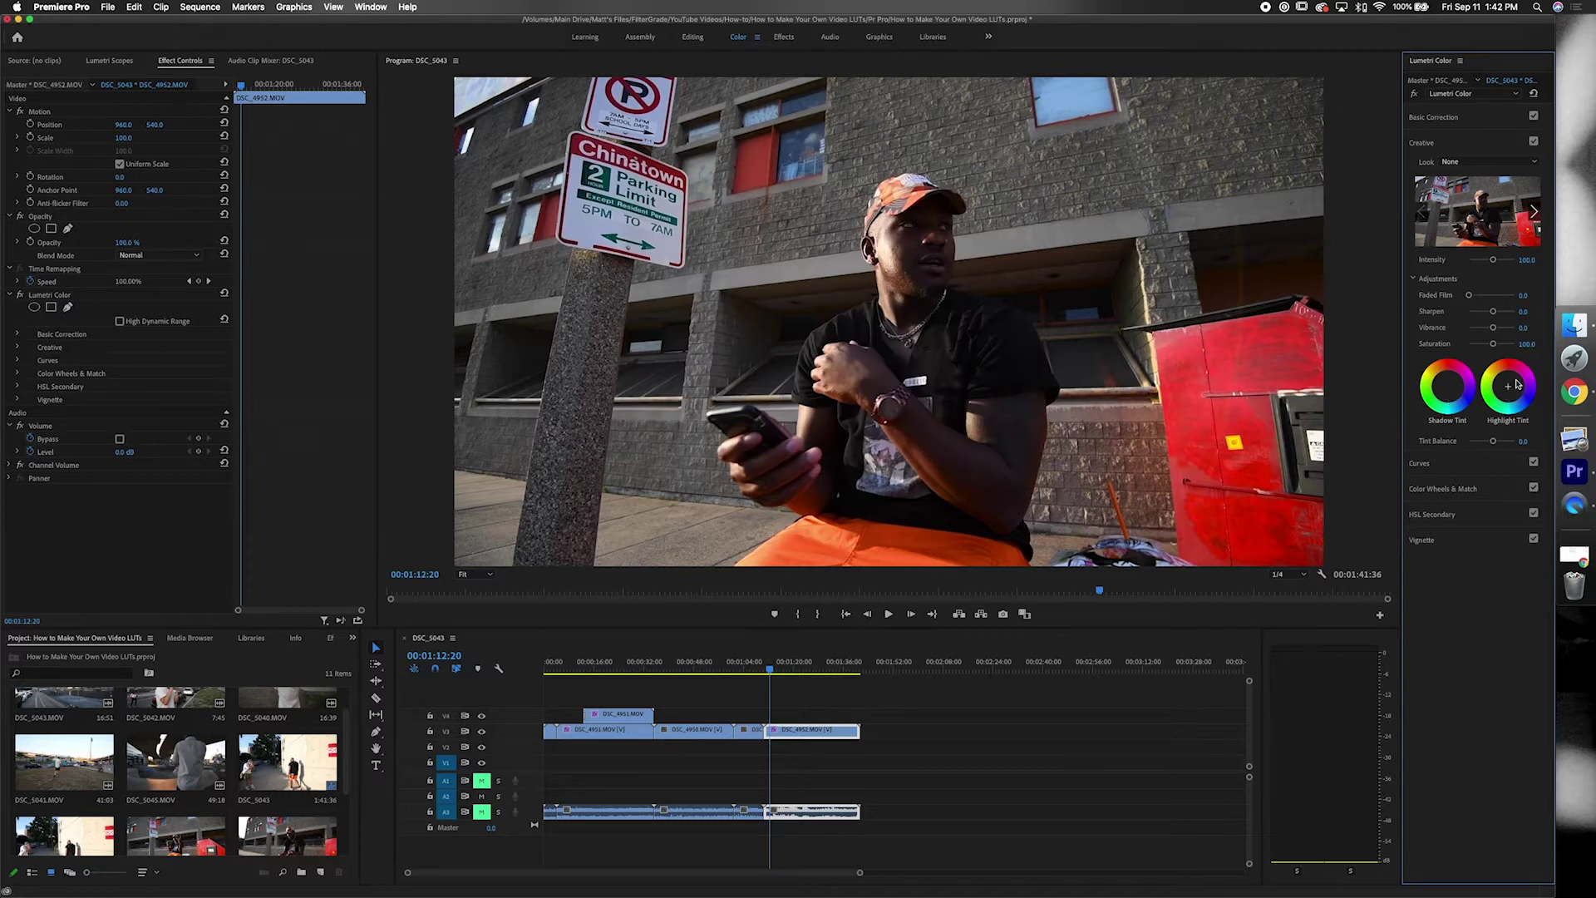
# Try raising the green RGB curve on the DSC_4952.MOV clip, and remove the added curve point.
pyautogui.click(1477, 460)
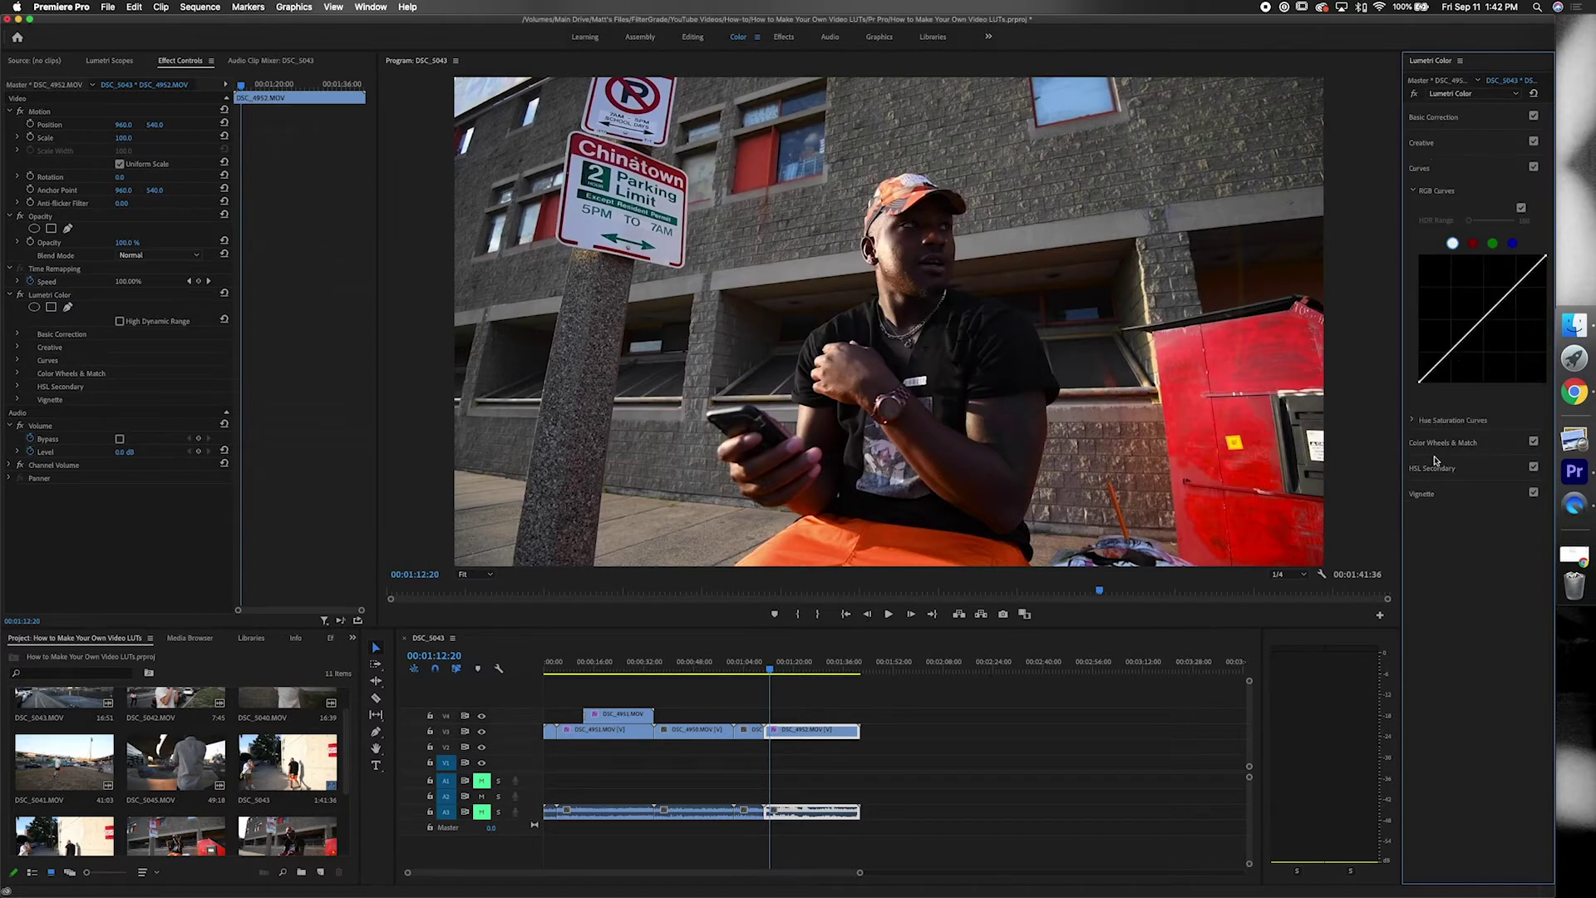
pyautogui.click(1493, 244)
pyautogui.moveTo(1501, 300); pyautogui.dragTo(1497, 292)
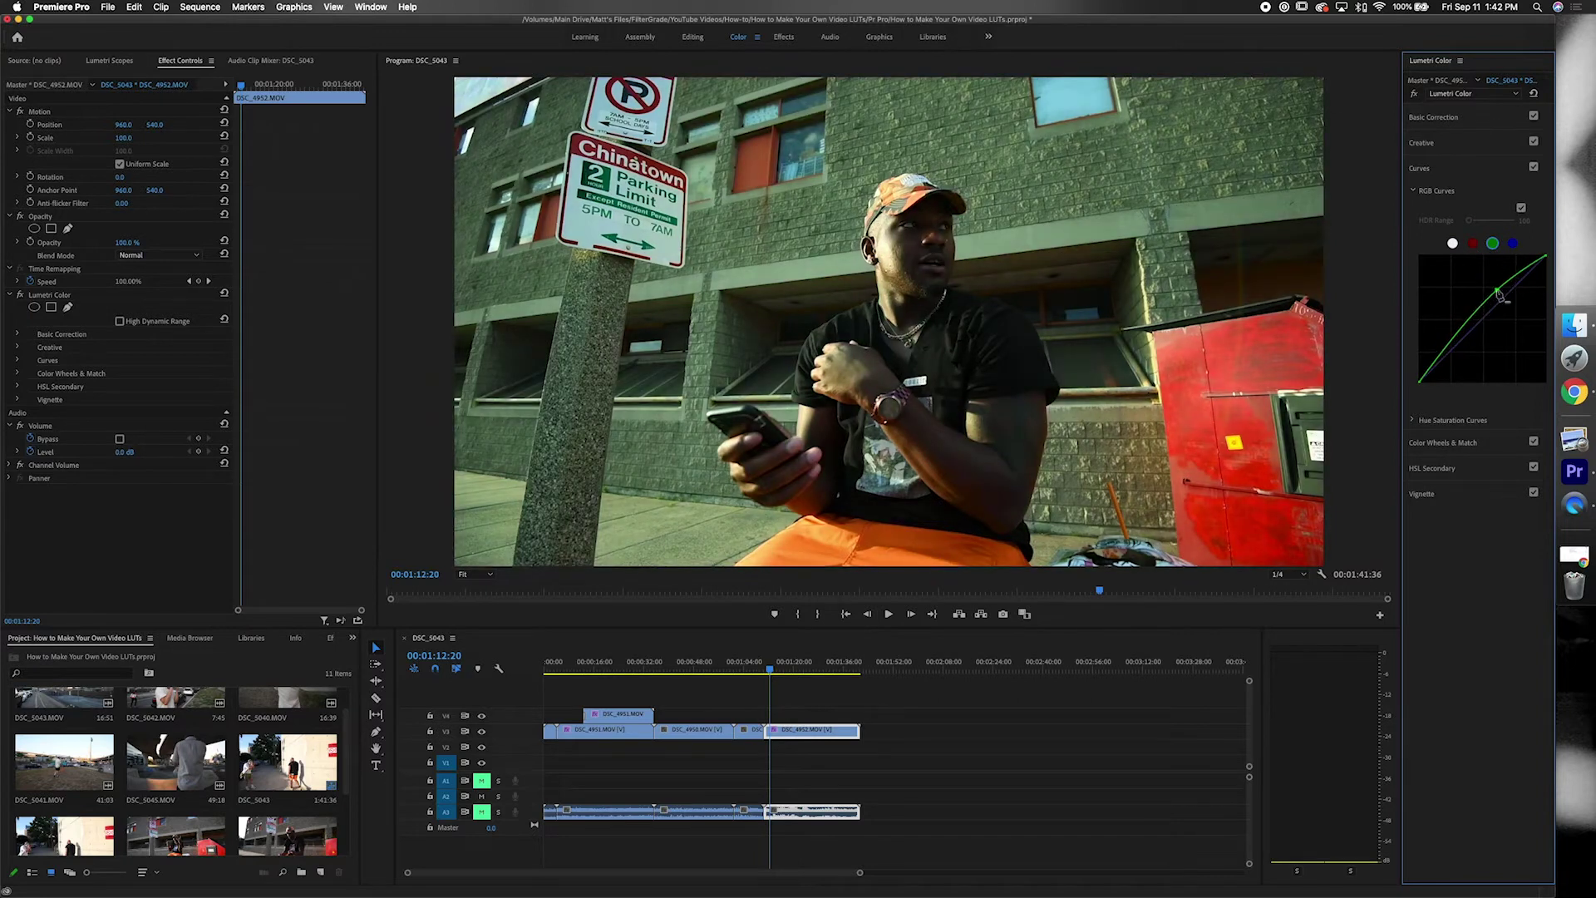
pyautogui.keyDown('super'); pyautogui.click(1498, 291); pyautogui.keyUp('super')
pyautogui.click(1452, 244)
# Show Color Wheels & Match, widen the Lumetri Color panel and shift the midtones wheel slightly.
pyautogui.click(1429, 168)
pyautogui.click(1446, 193)
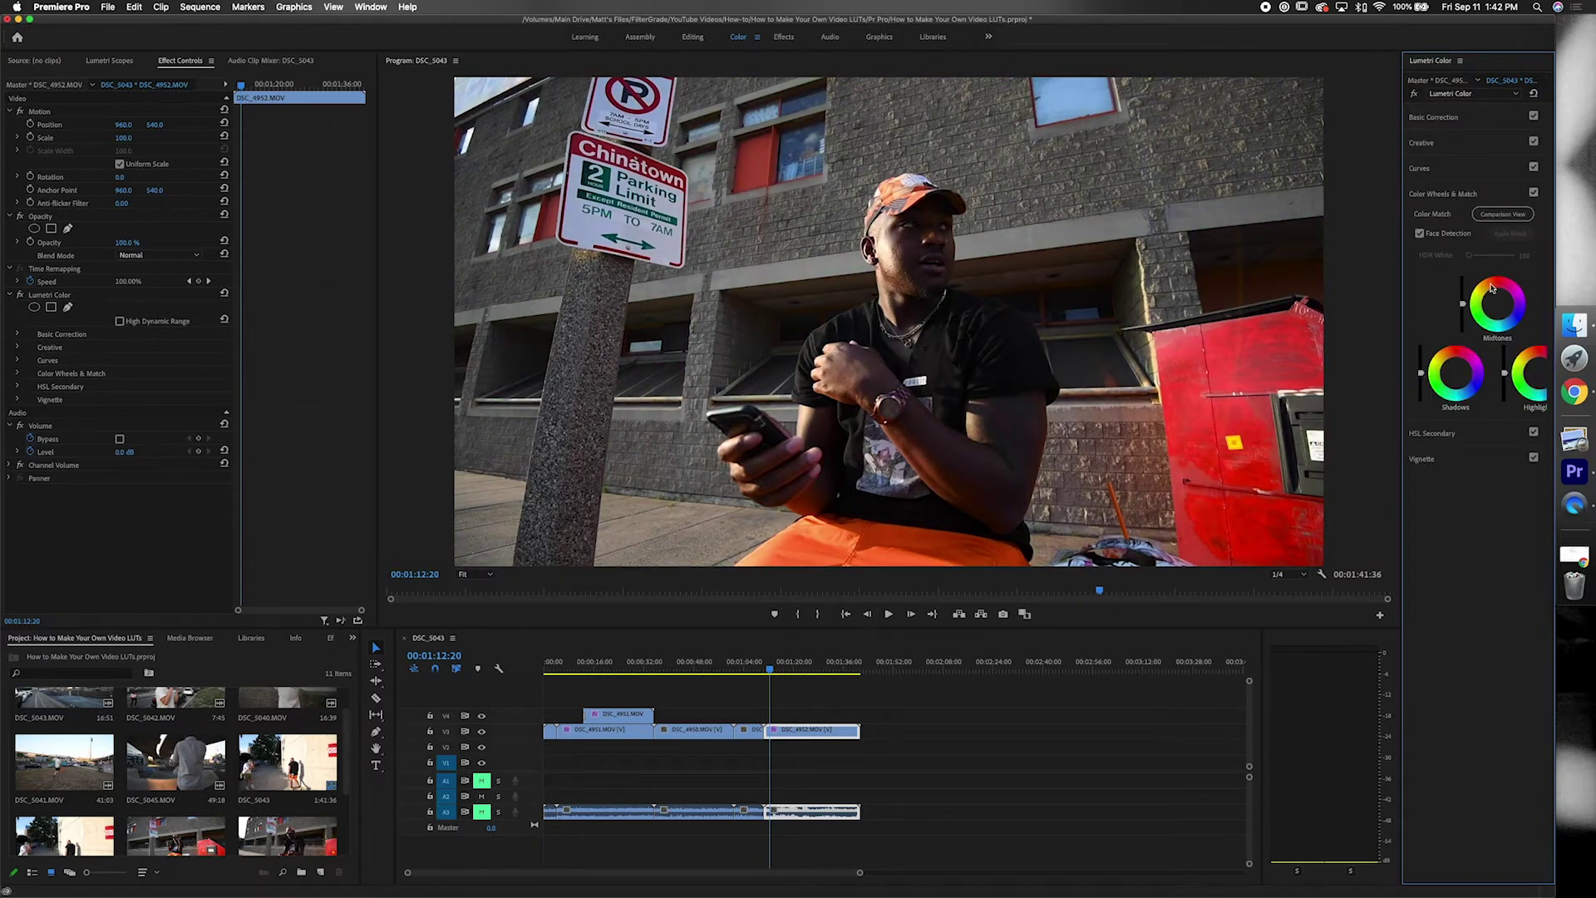
pyautogui.moveTo(1403, 315); pyautogui.dragTo(1306, 315)
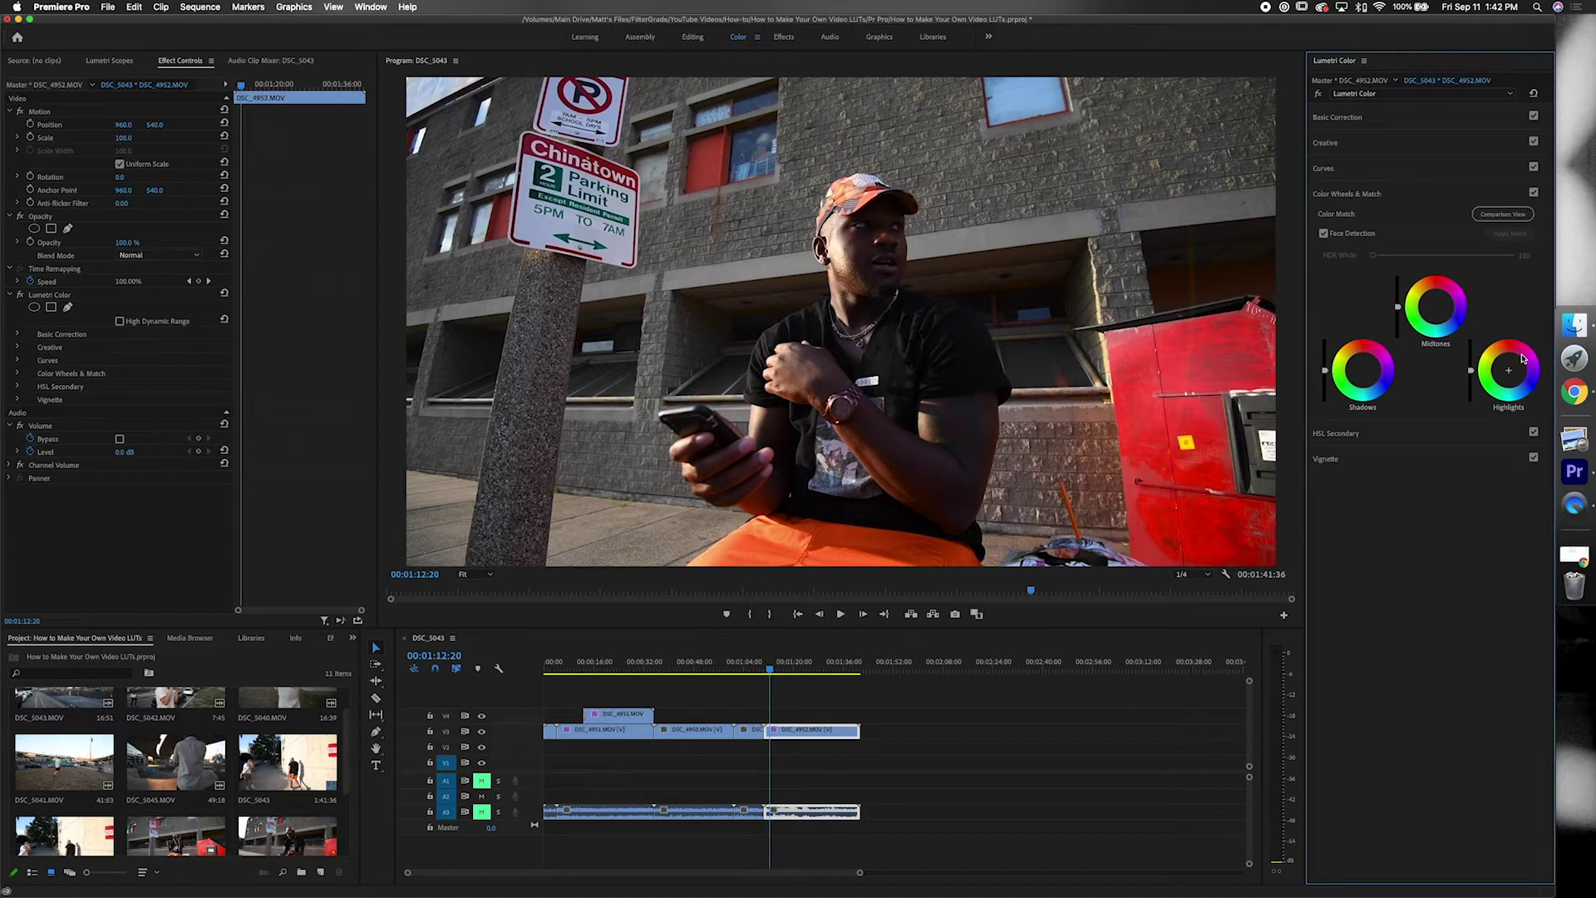
pyautogui.moveTo(1436, 306); pyautogui.dragTo(1428, 296)
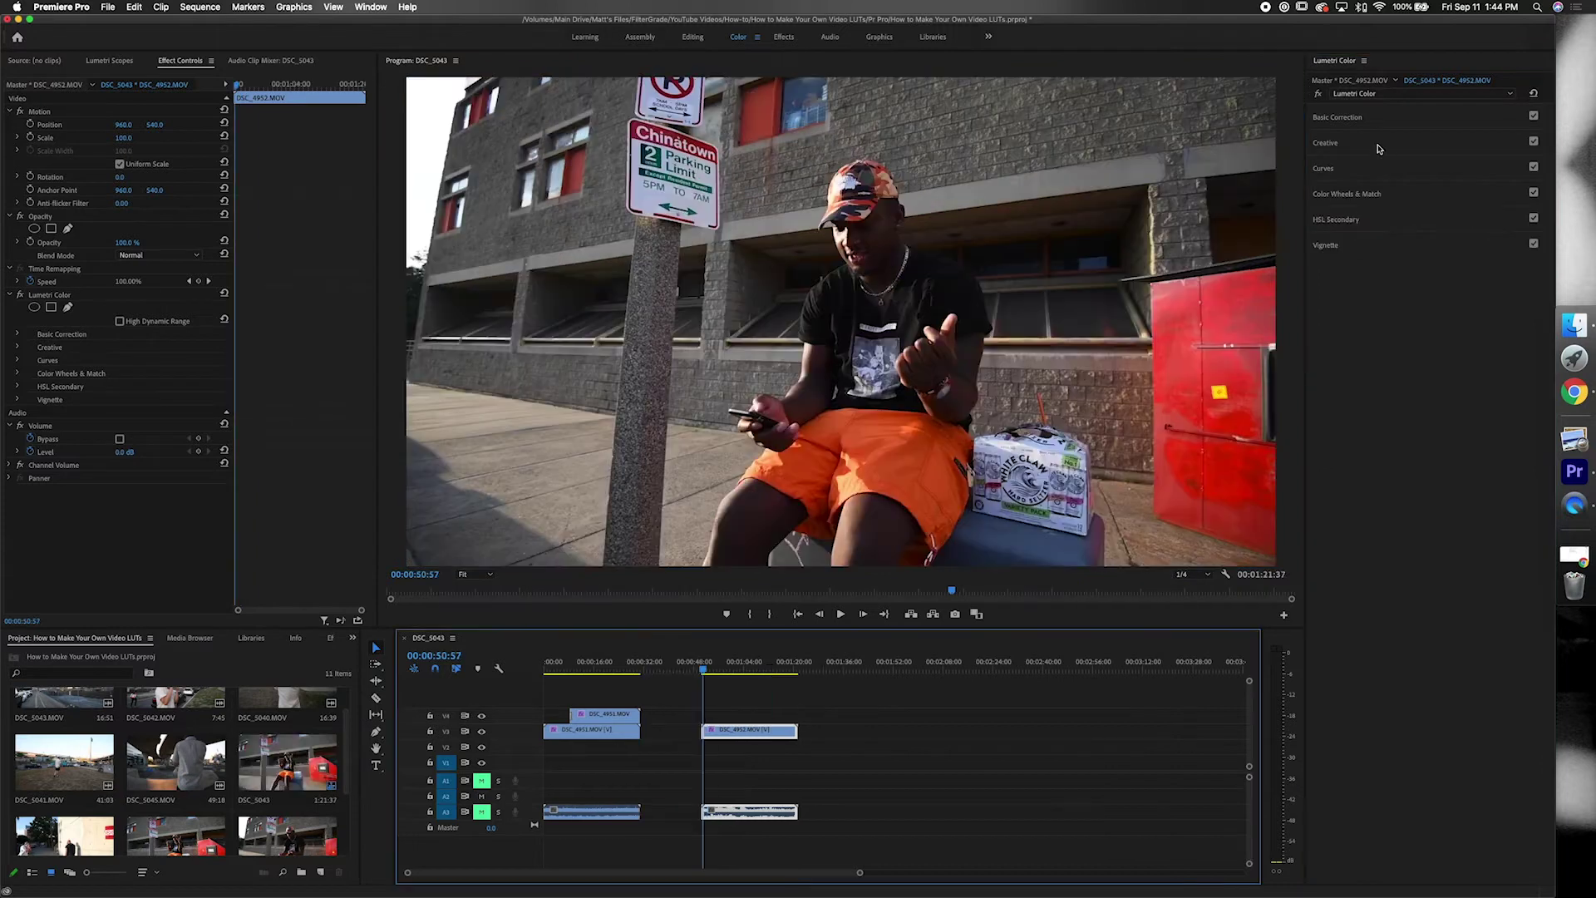
# In Basic Correction for the DSC_4952.MOV clip, set contrast to -37.7, shadows to 29.8, whites to about 5 and blacks to -0.9.
pyautogui.click(1358, 117)
pyautogui.moveTo(703, 666); pyautogui.dragTo(711, 667)
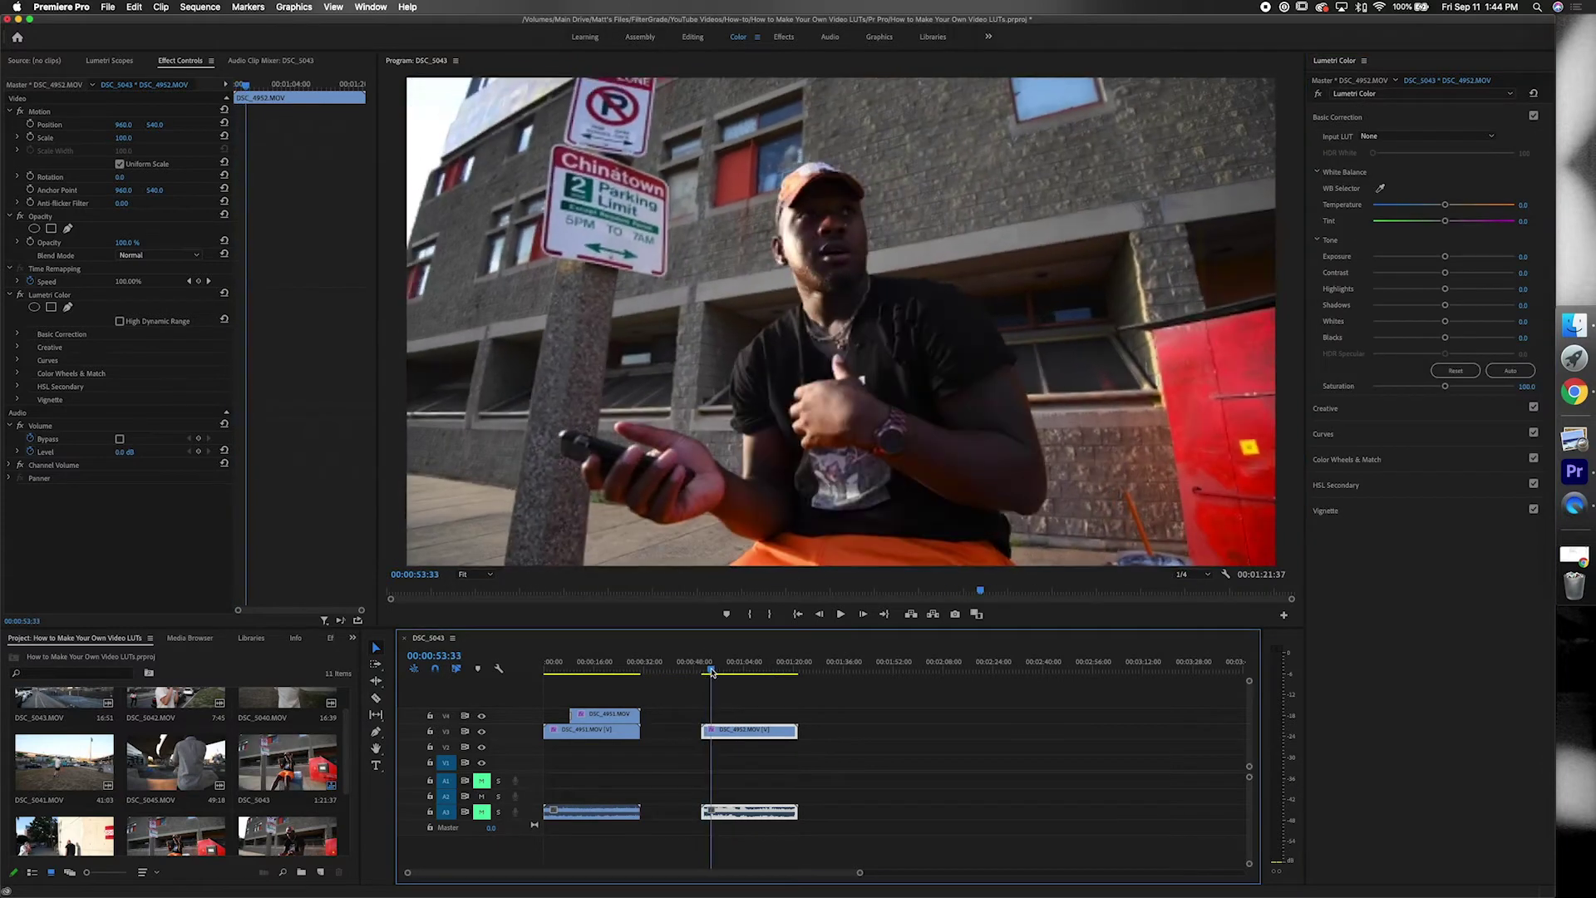
pyautogui.moveTo(1446, 276)
pyautogui.mouseDown()
pyautogui.moveTo(1463, 274)
pyautogui.moveTo(1417, 276)
pyautogui.mouseUp()
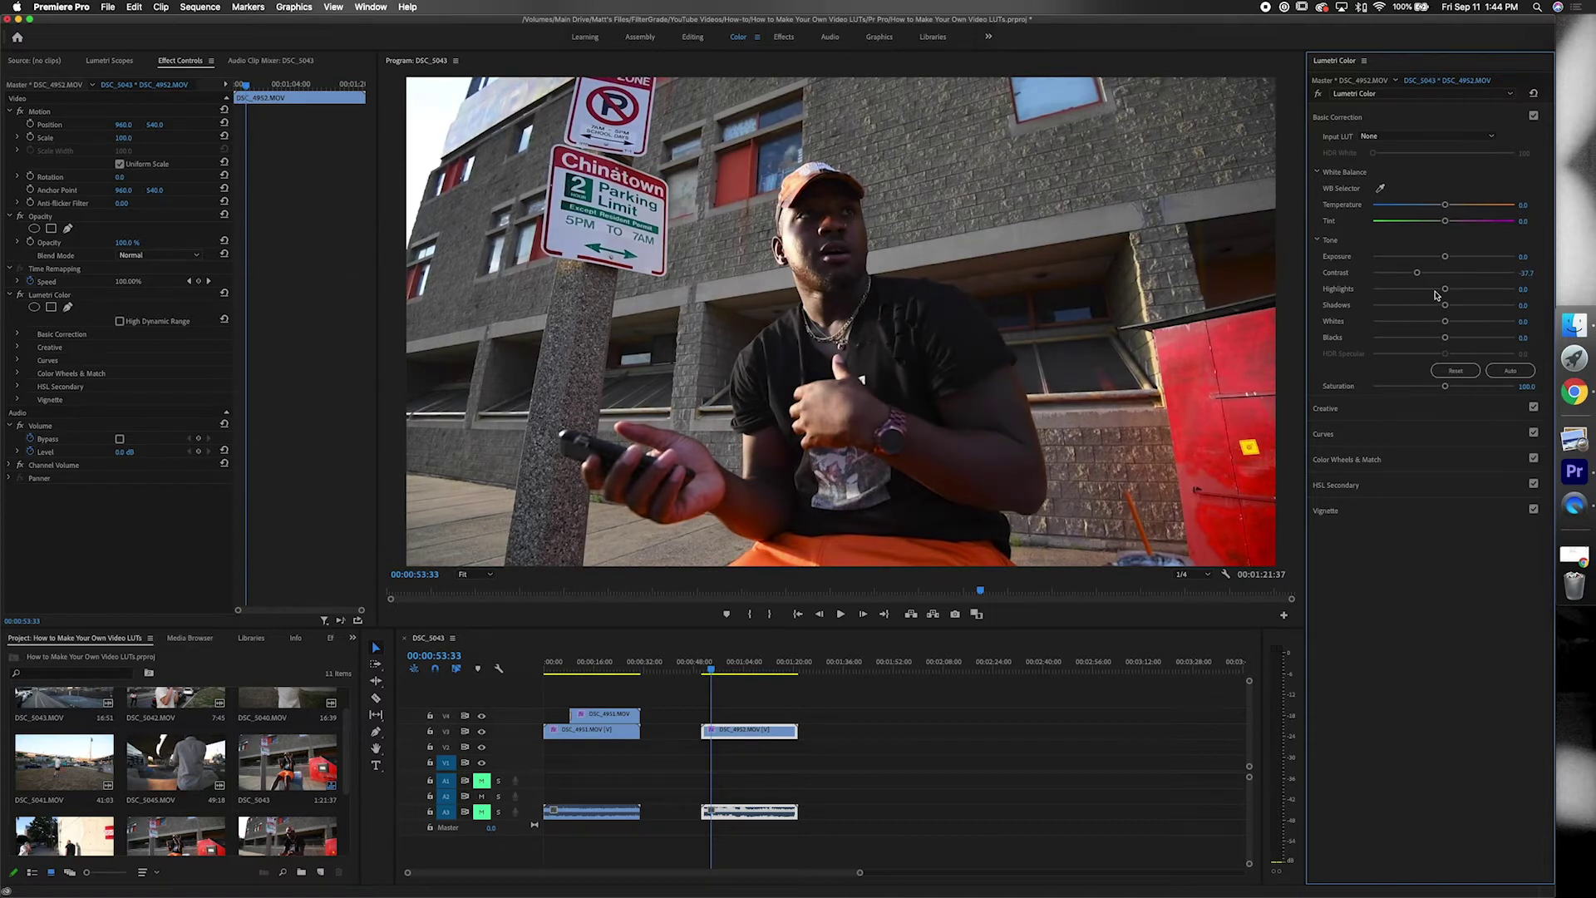
pyautogui.moveTo(1432, 307); pyautogui.dragTo(1484, 308)
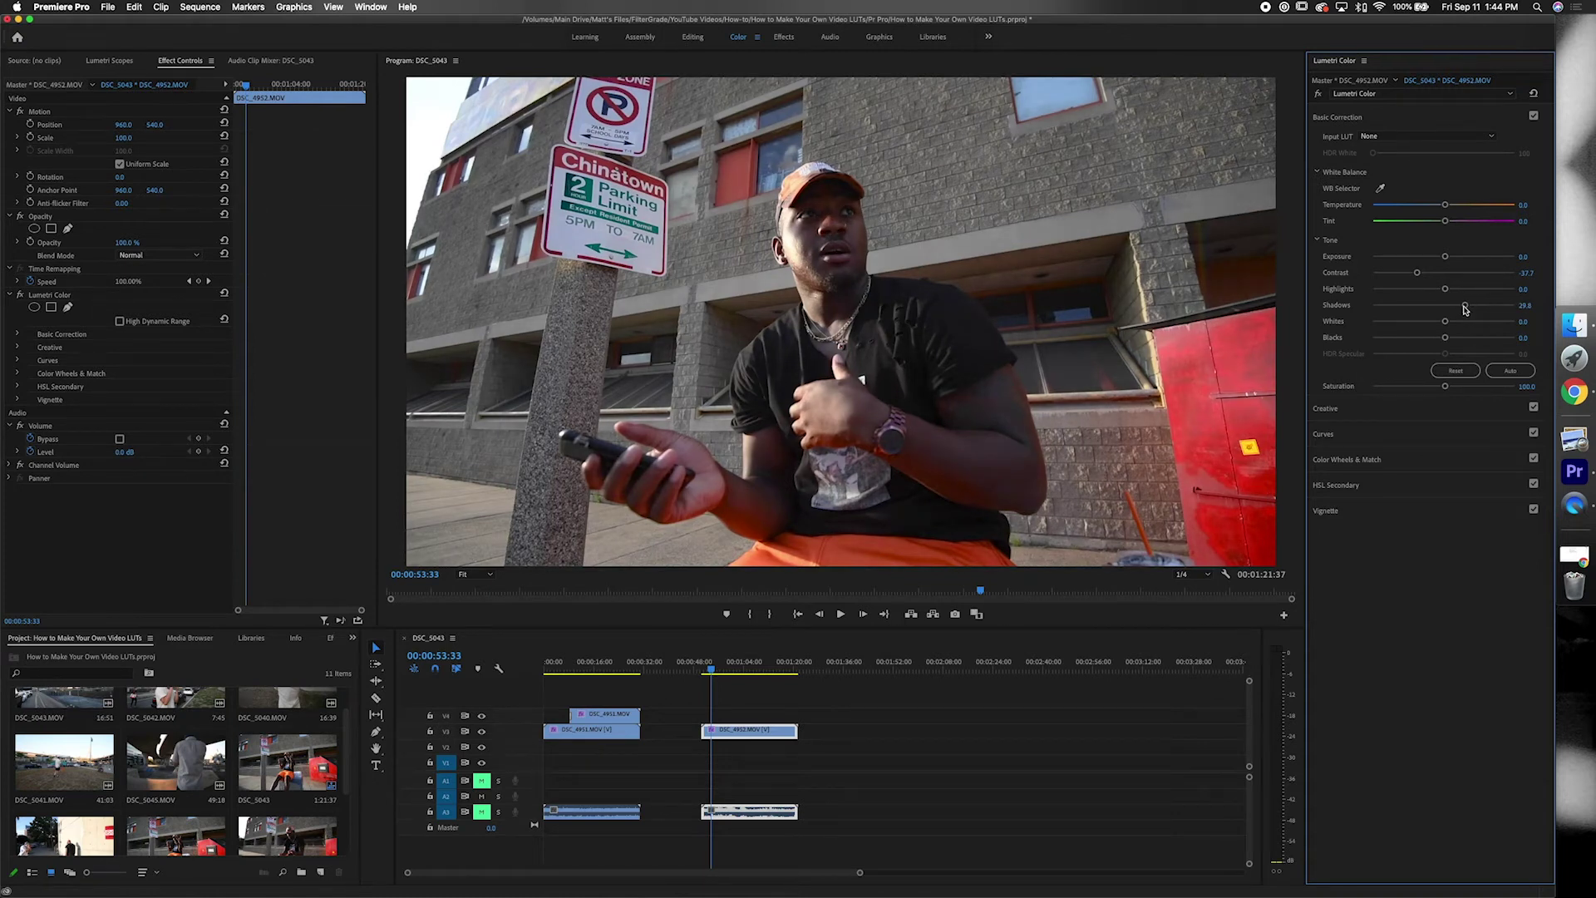
pyautogui.moveTo(1447, 322); pyautogui.dragTo(1443, 341)
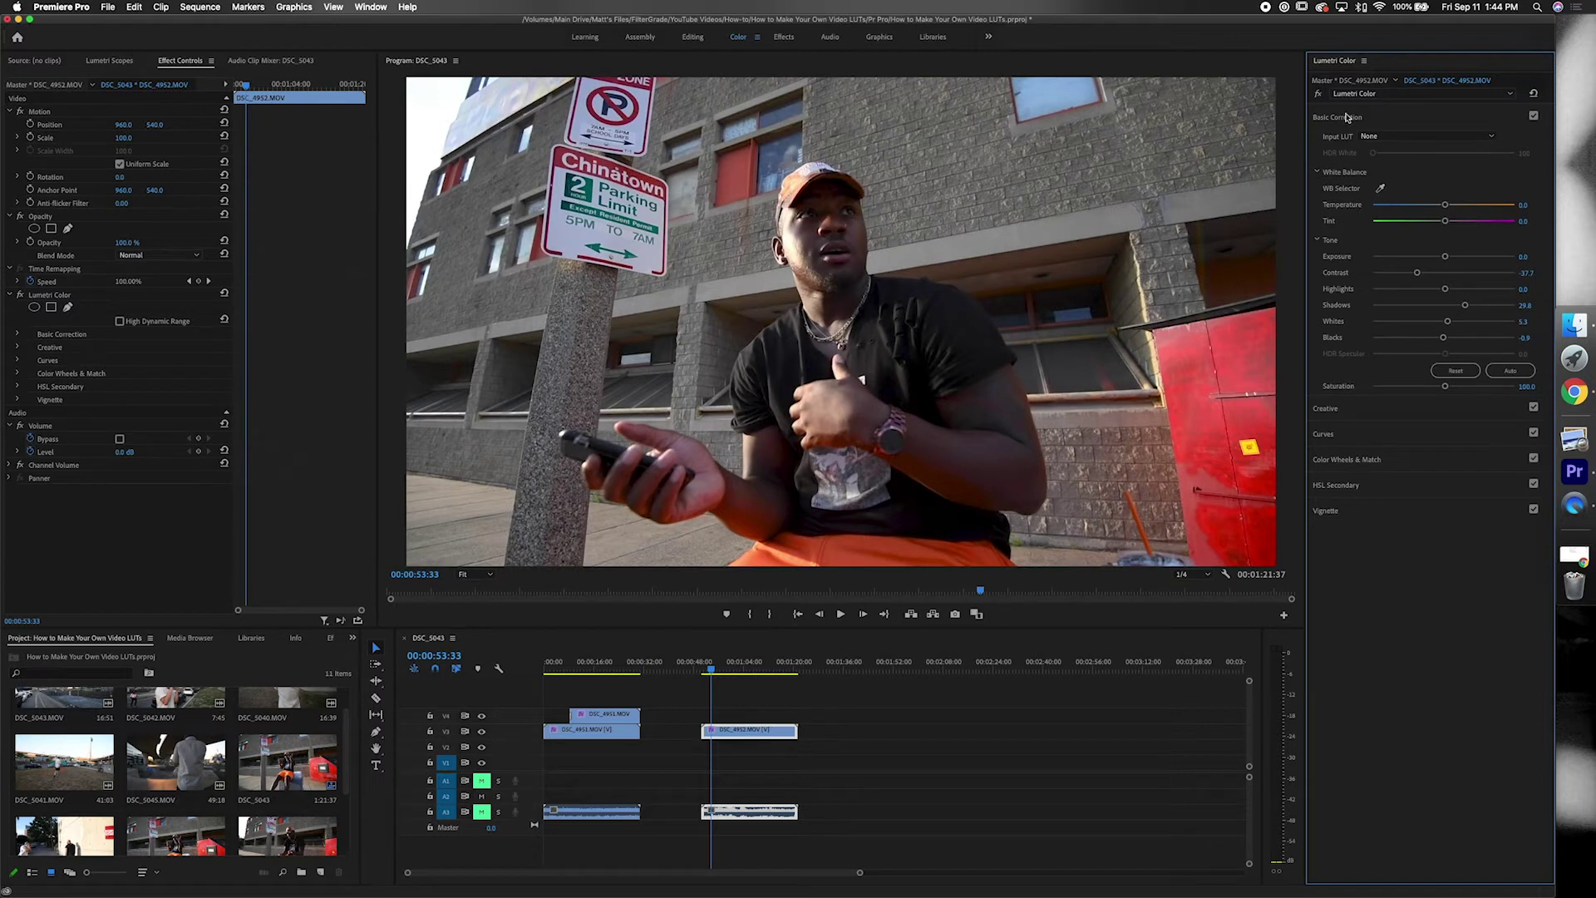
# Switch the Lumetri Color effect off and on repeatedly to compare the corrected clip with the original.
pyautogui.click(1316, 95)
pyautogui.click(1316, 95)
pyautogui.click(1316, 96)
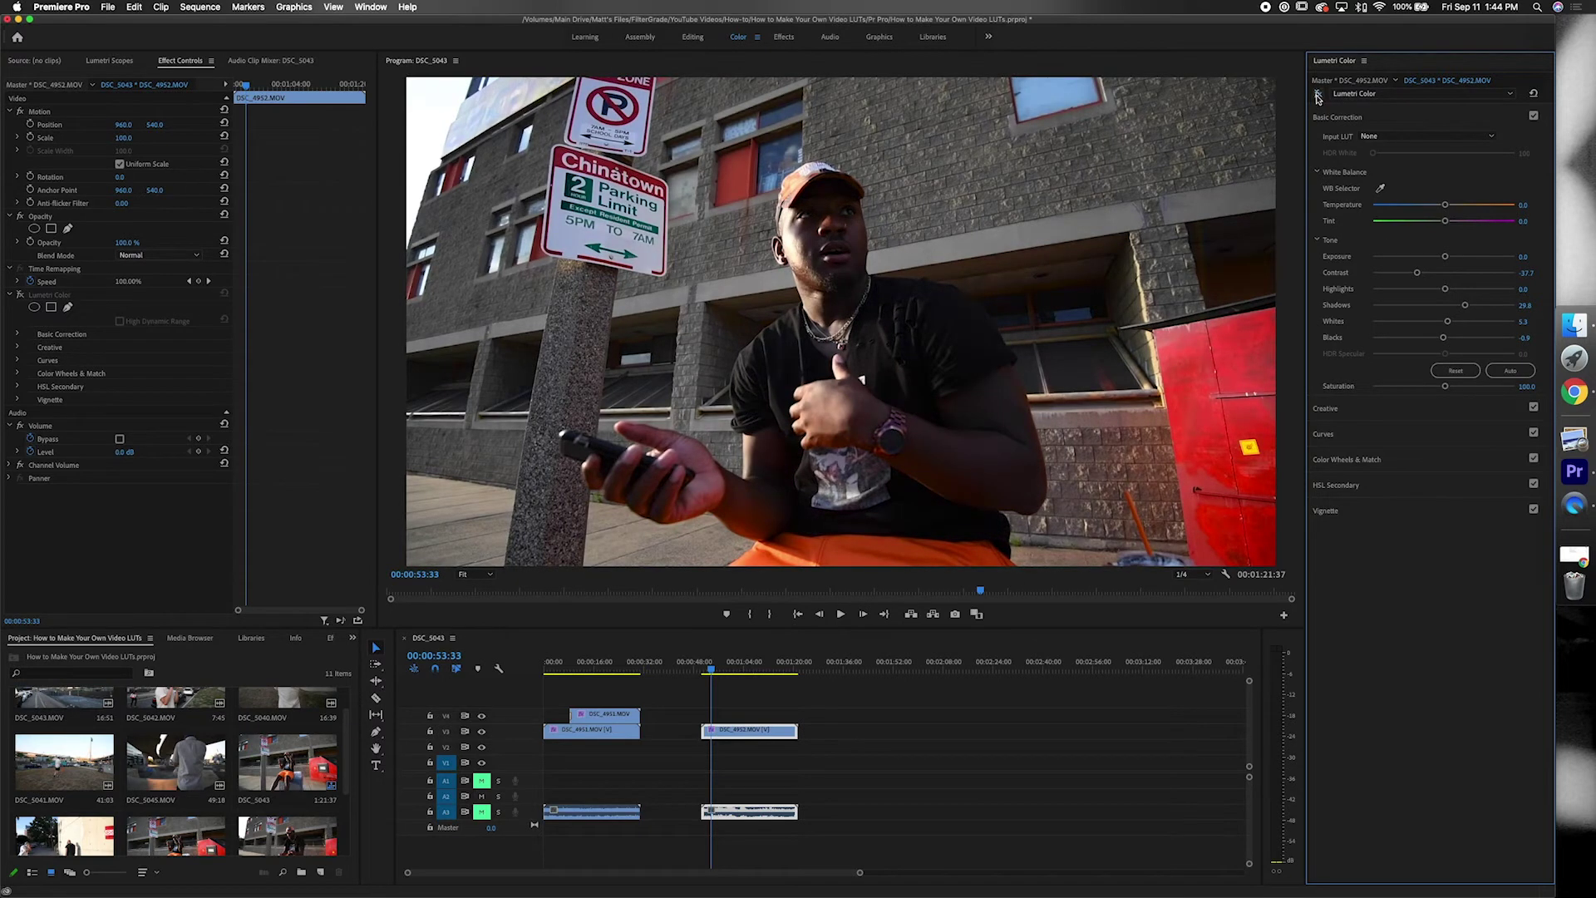
pyautogui.click(1316, 95)
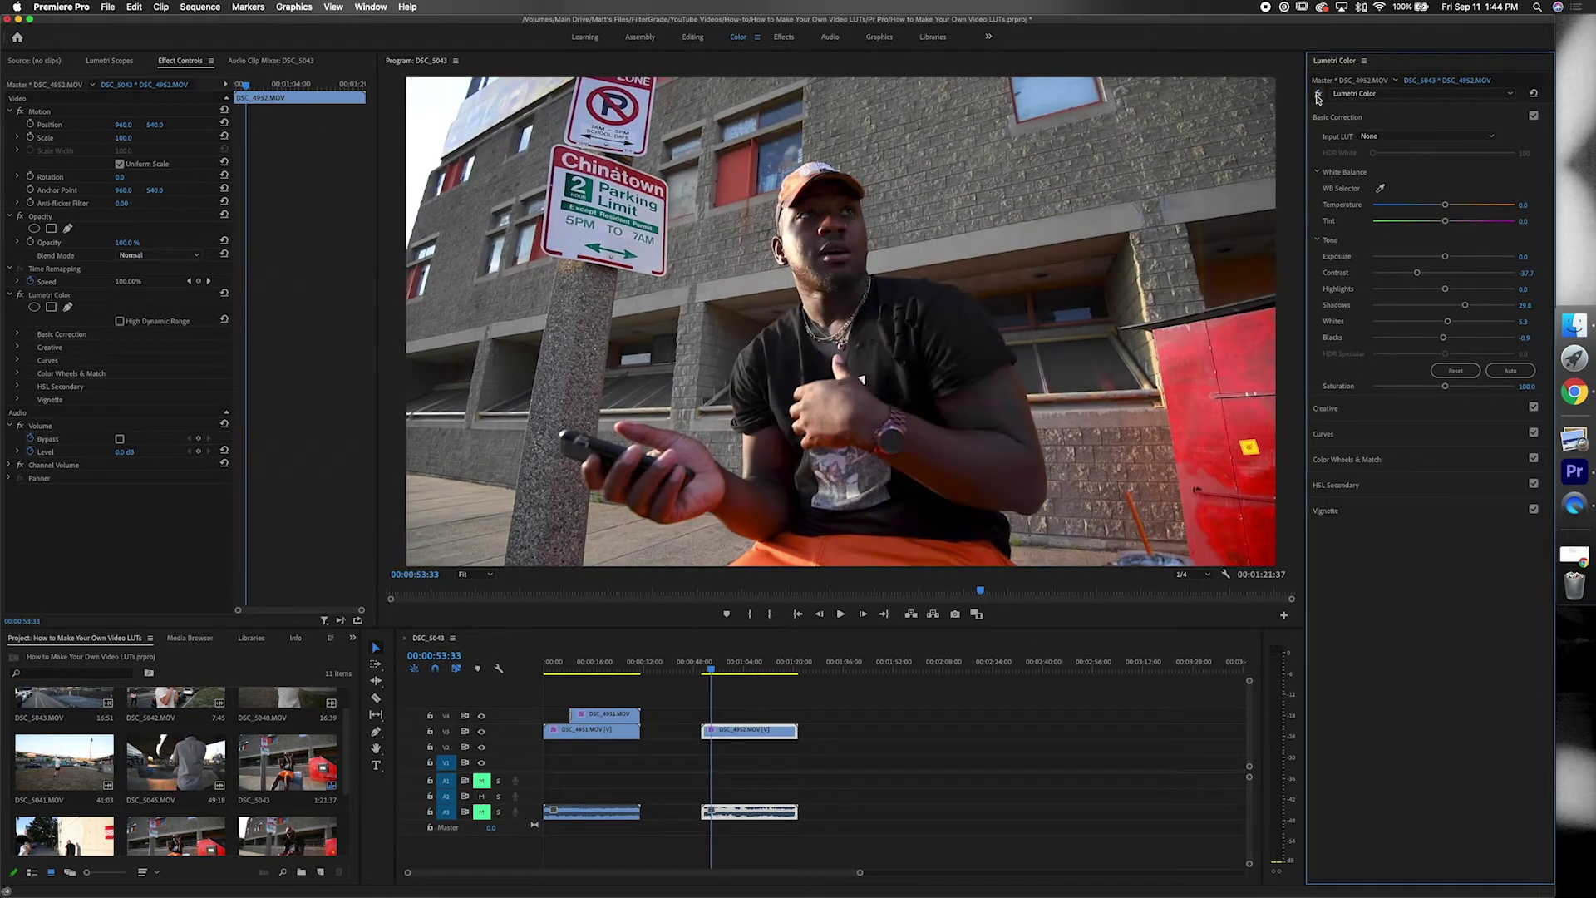
pyautogui.click(1316, 95)
pyautogui.click(1316, 96)
pyautogui.click(1317, 95)
pyautogui.click(1317, 94)
pyautogui.click(1317, 94)
pyautogui.click(1317, 94)
pyautogui.click(1316, 94)
pyautogui.click(1317, 94)
# Set the clip's contrast to about -17, temperature to 1.8 and tint to -1.8, and compare with the effect off.
pyautogui.moveTo(1417, 272); pyautogui.dragTo(1444, 208)
pyautogui.click(1317, 95)
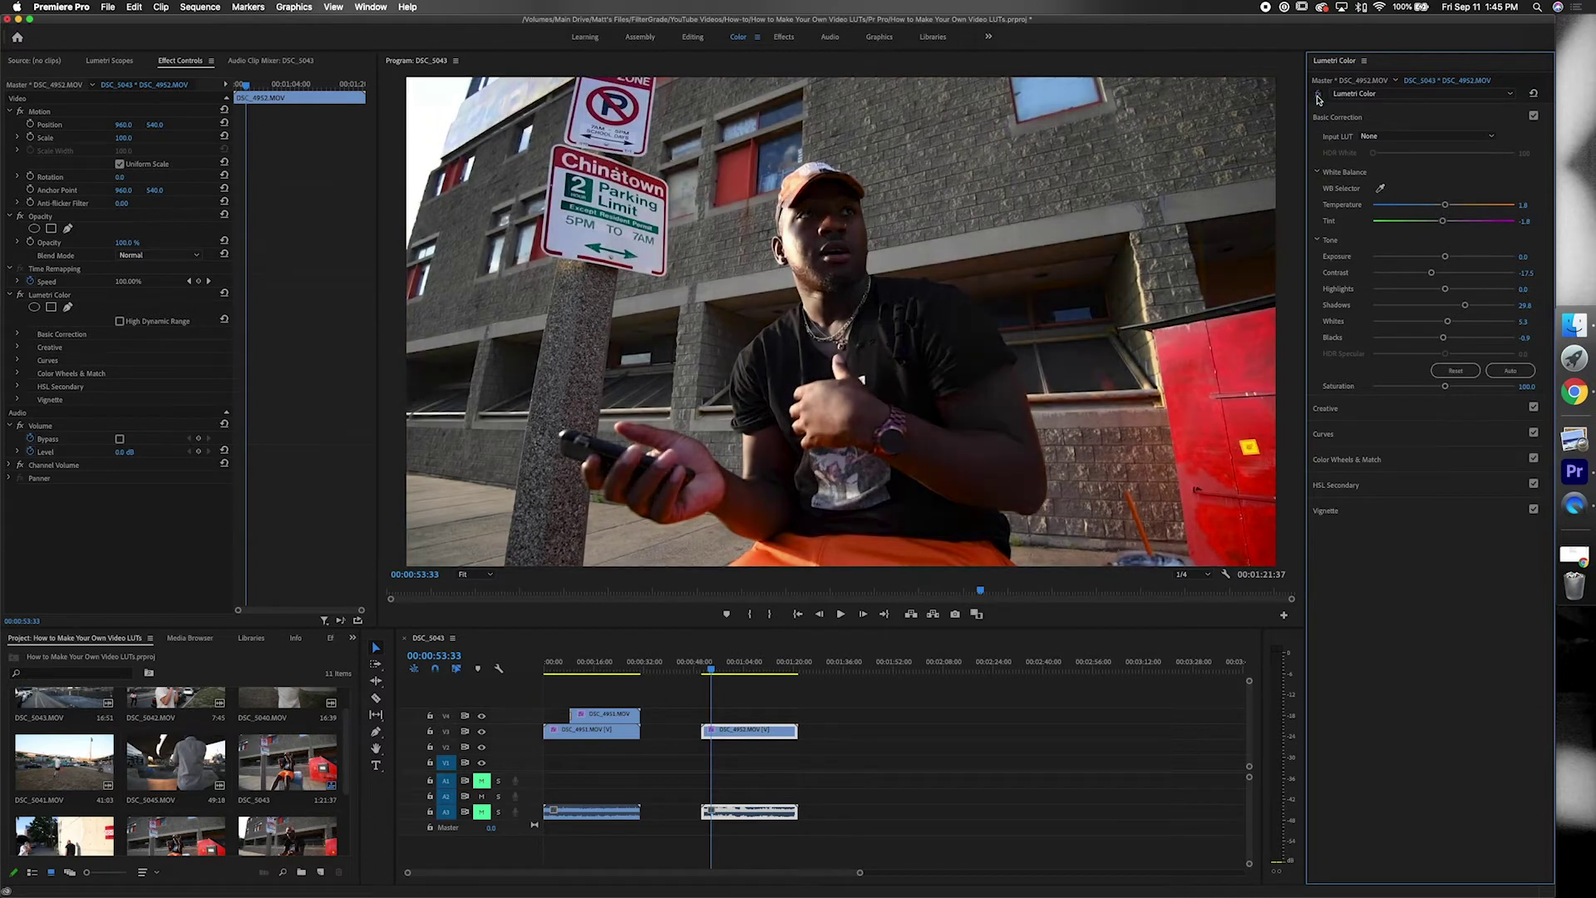
pyautogui.click(1318, 96)
pyautogui.click(1317, 95)
pyautogui.click(1318, 96)
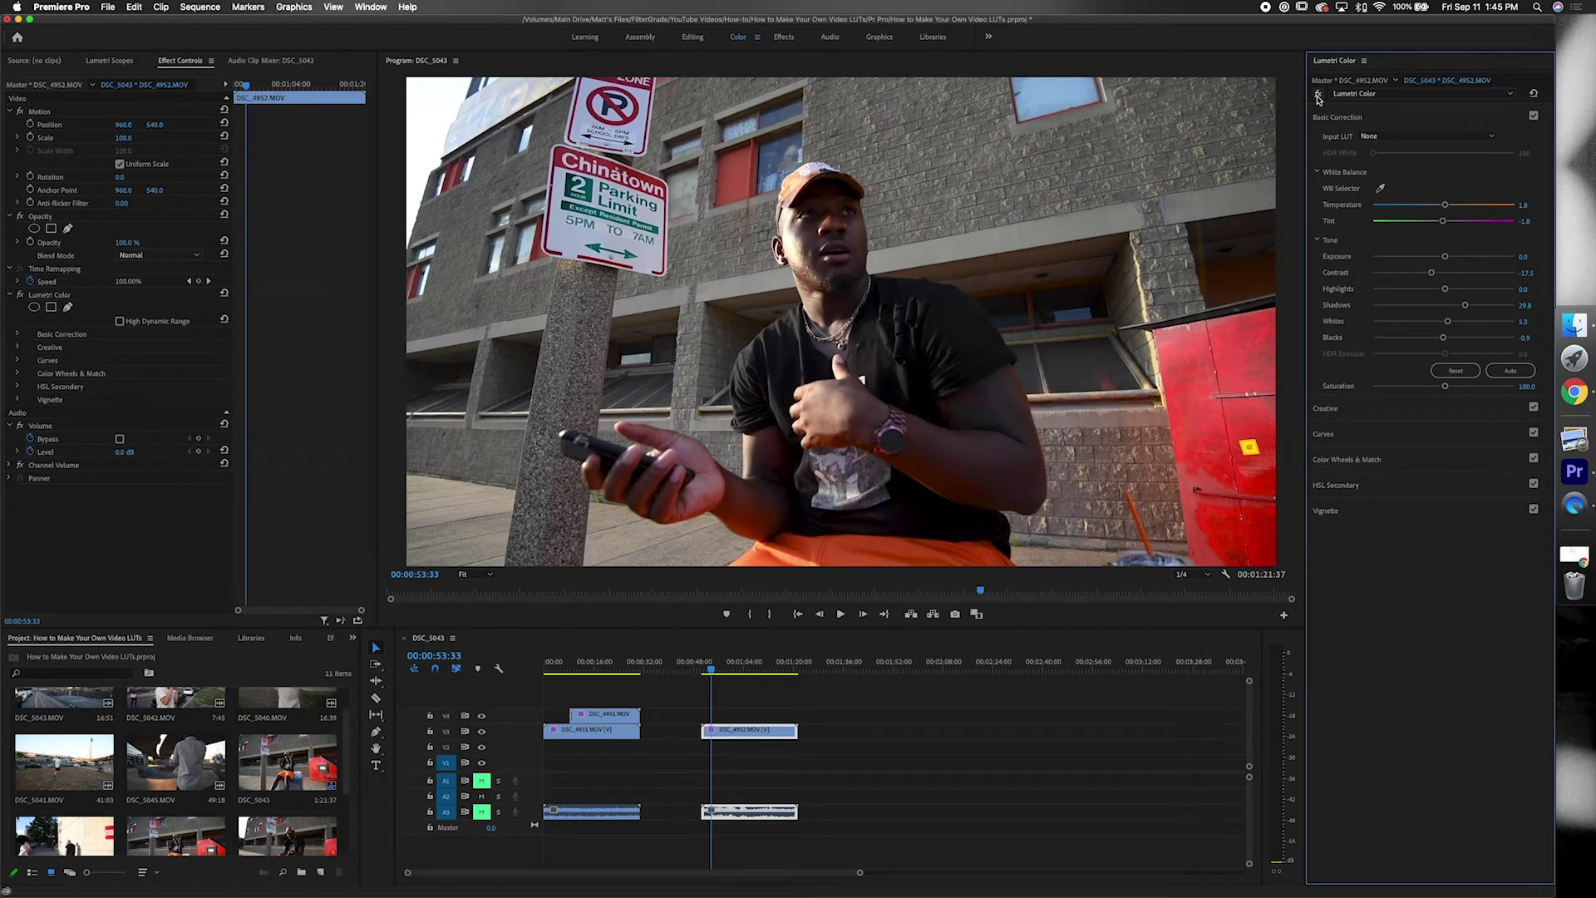
# Compare the DSC_4952.MOV clip with the Lumetri Color effect switched off and on.
pyautogui.click(1317, 95)
pyautogui.click(1318, 96)
pyautogui.click(1318, 96)
pyautogui.click(1317, 96)
# Try different Faded Film strengths in the Creative settings, including 64, and return the value to 0.
pyautogui.click(1337, 118)
pyautogui.click(1334, 143)
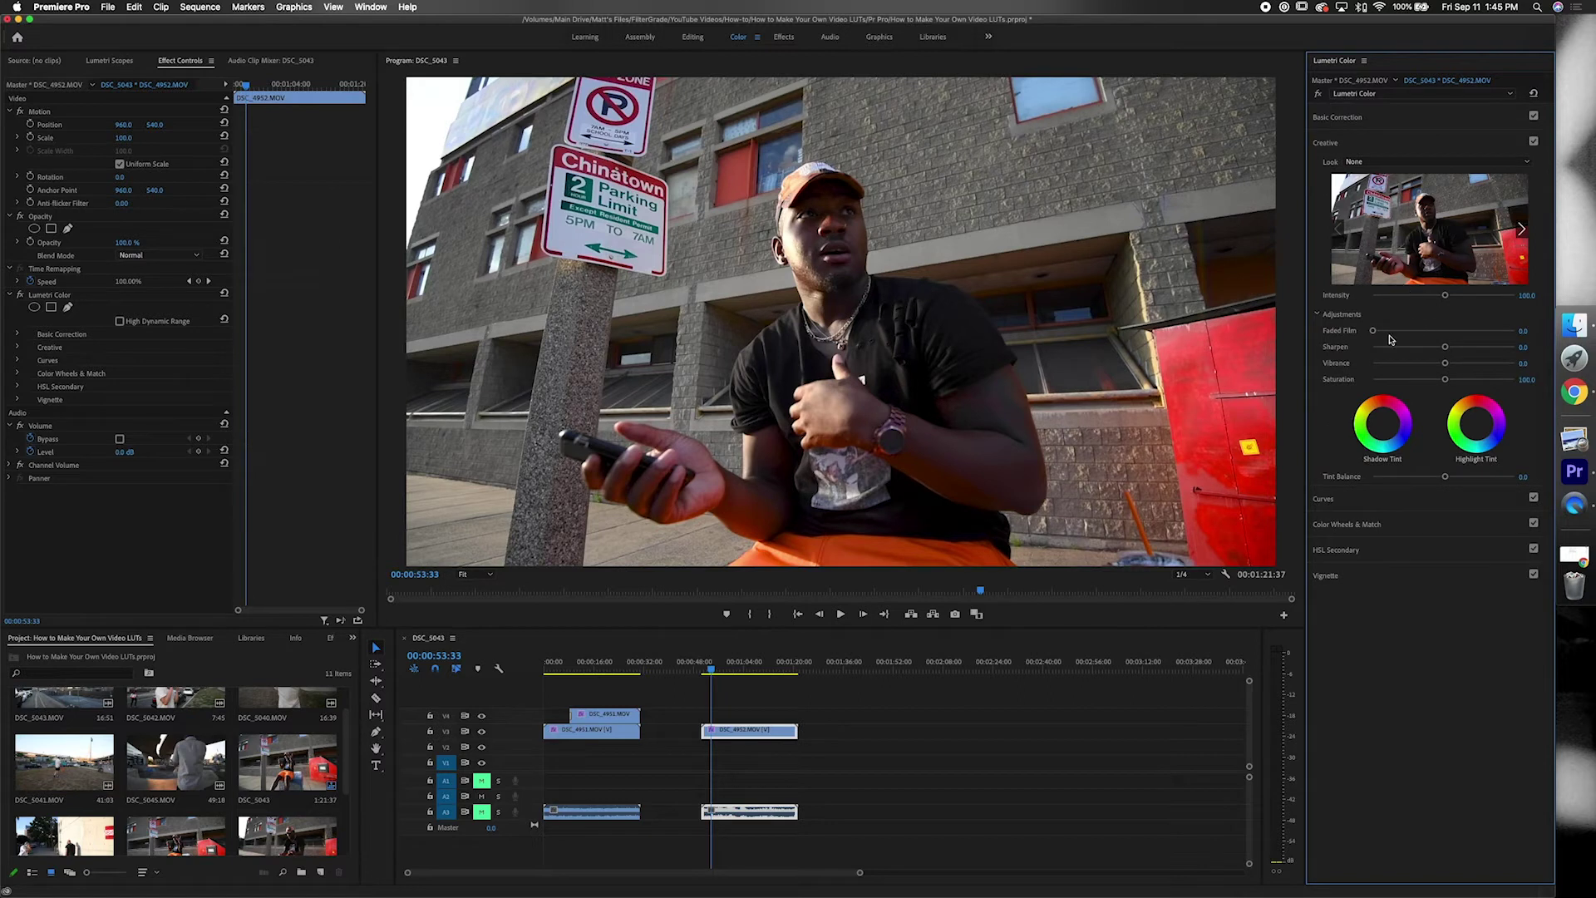
pyautogui.moveTo(1373, 333); pyautogui.dragTo(1463, 337)
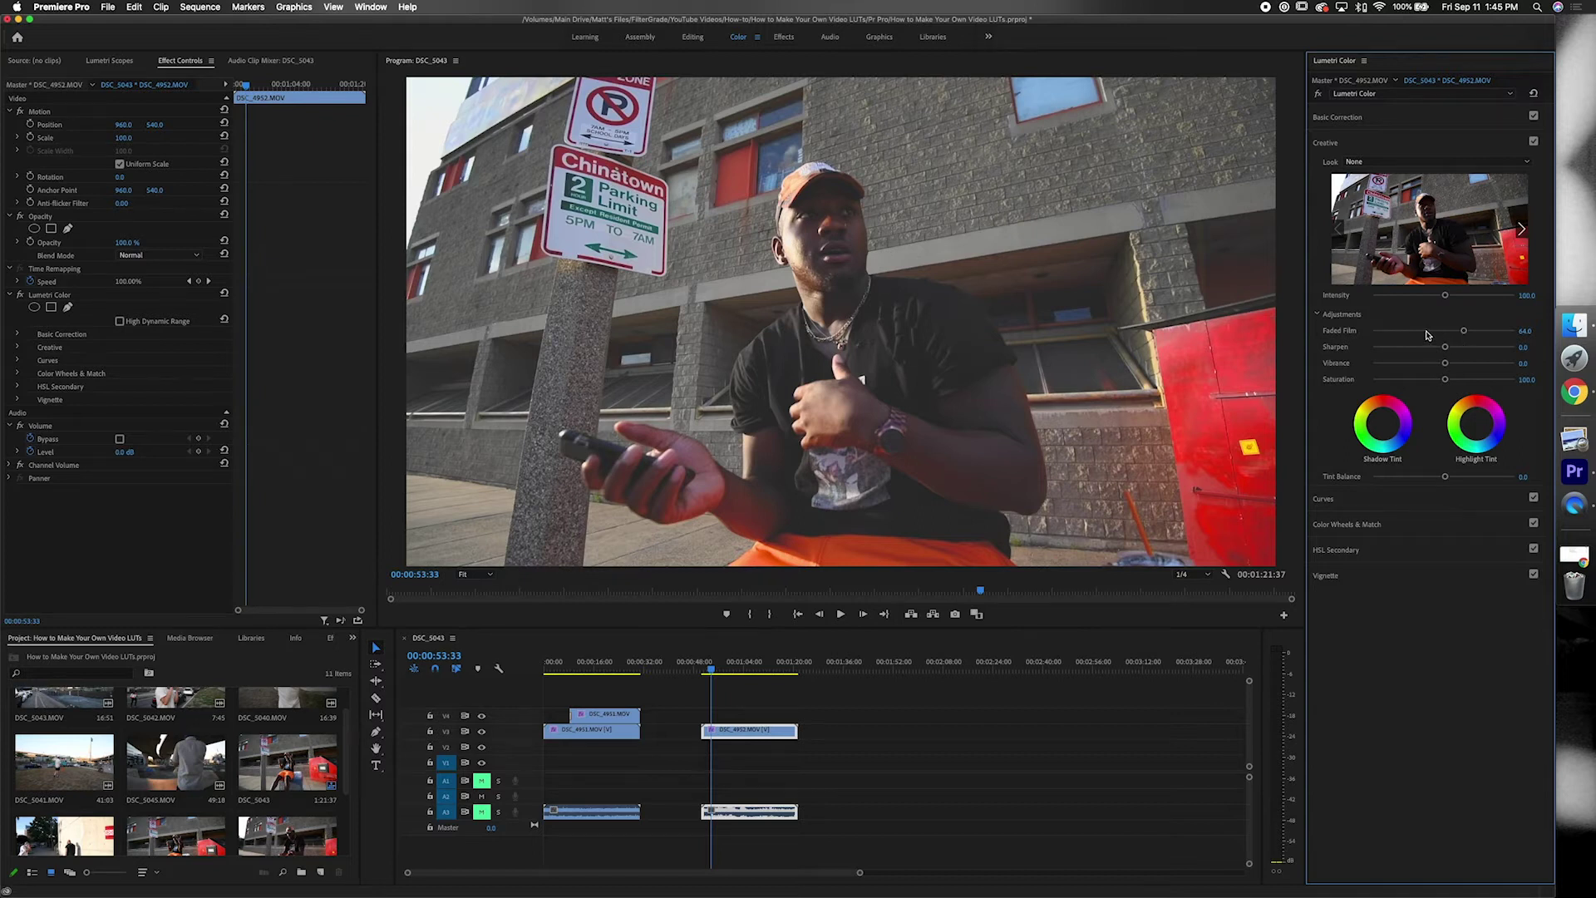
pyautogui.click(1428, 334)
pyautogui.moveTo(1428, 334); pyautogui.dragTo(1501, 339)
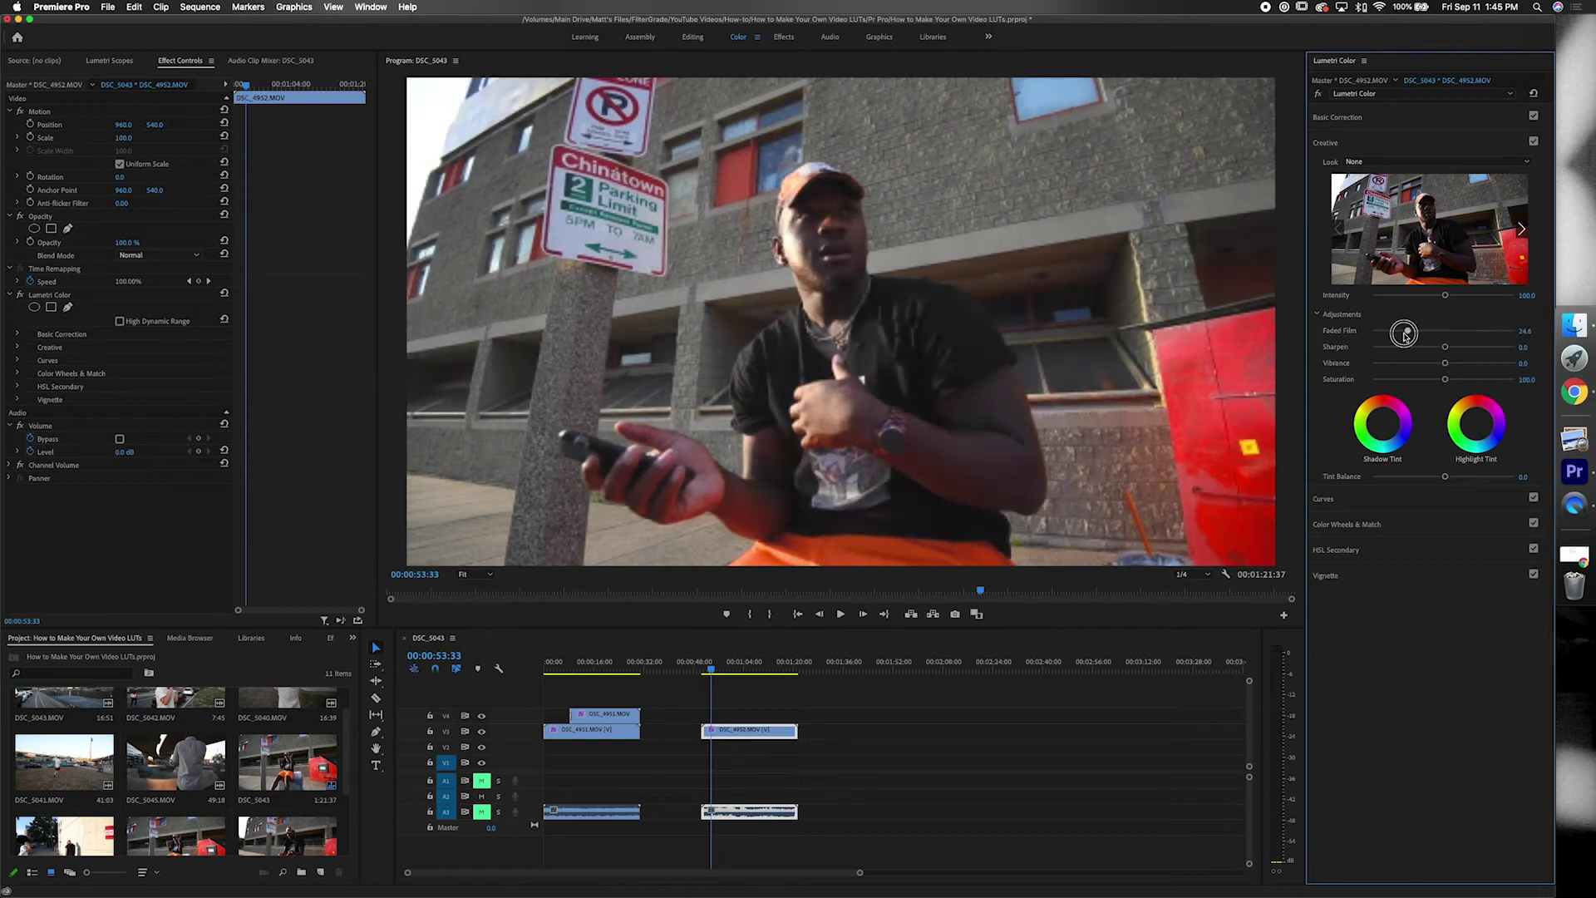
pyautogui.moveTo(1405, 334); pyautogui.dragTo(1370, 331)
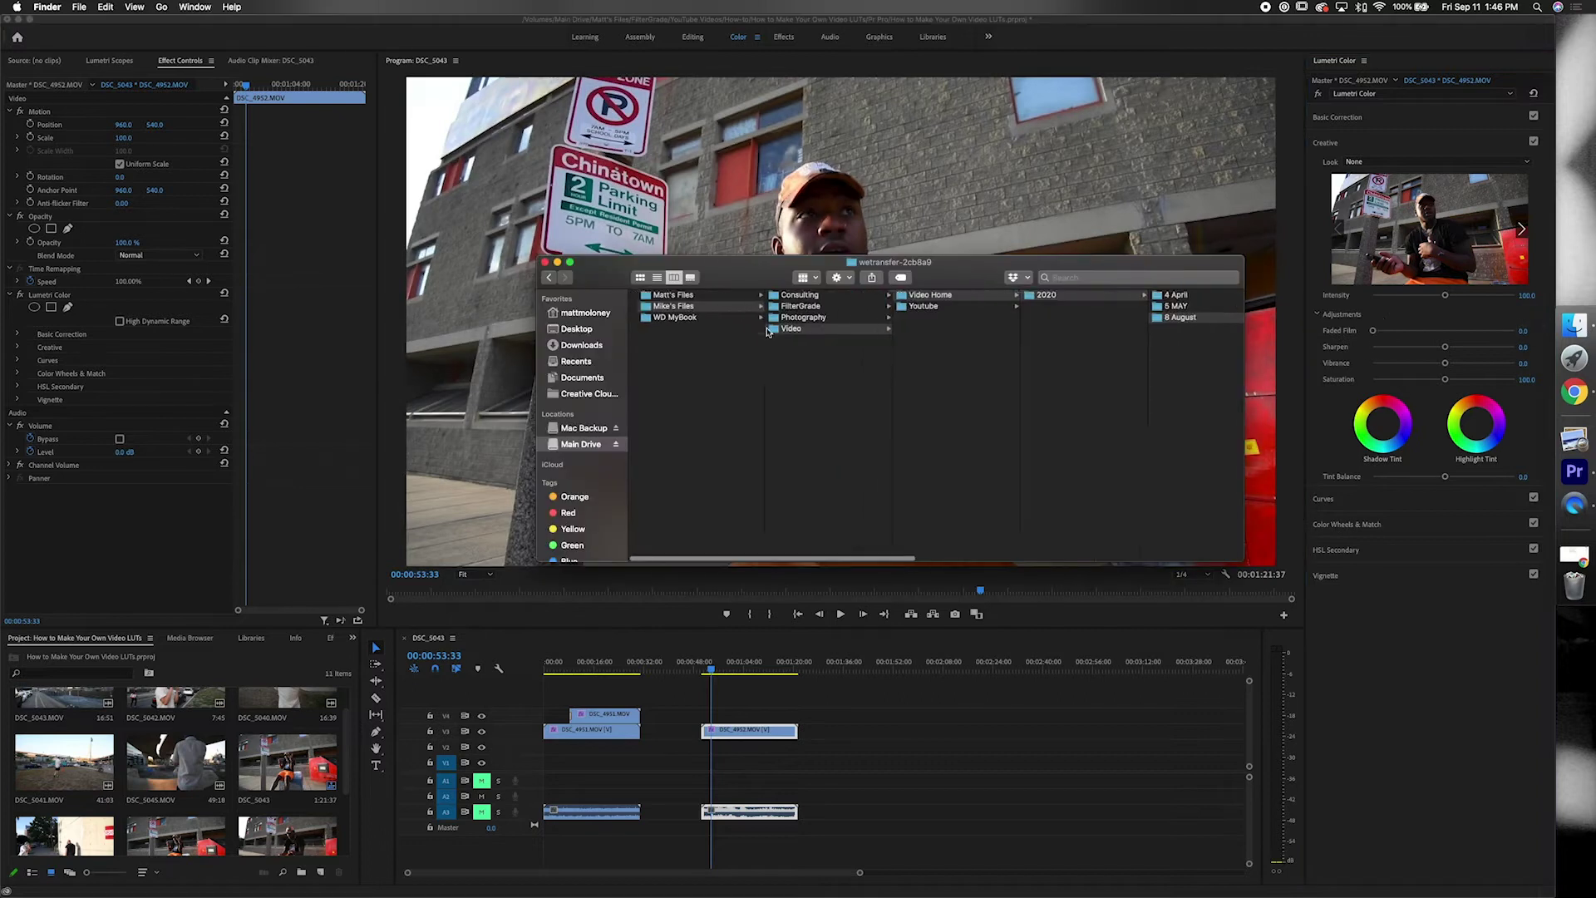
# In Finder, browse to the FilterGrade My Products folder and place Black Grain Loop 1.mp4 on the track above DSC_4952.MOV.
pyautogui.click(665, 295)
pyautogui.click(793, 317)
pyautogui.click(937, 364)
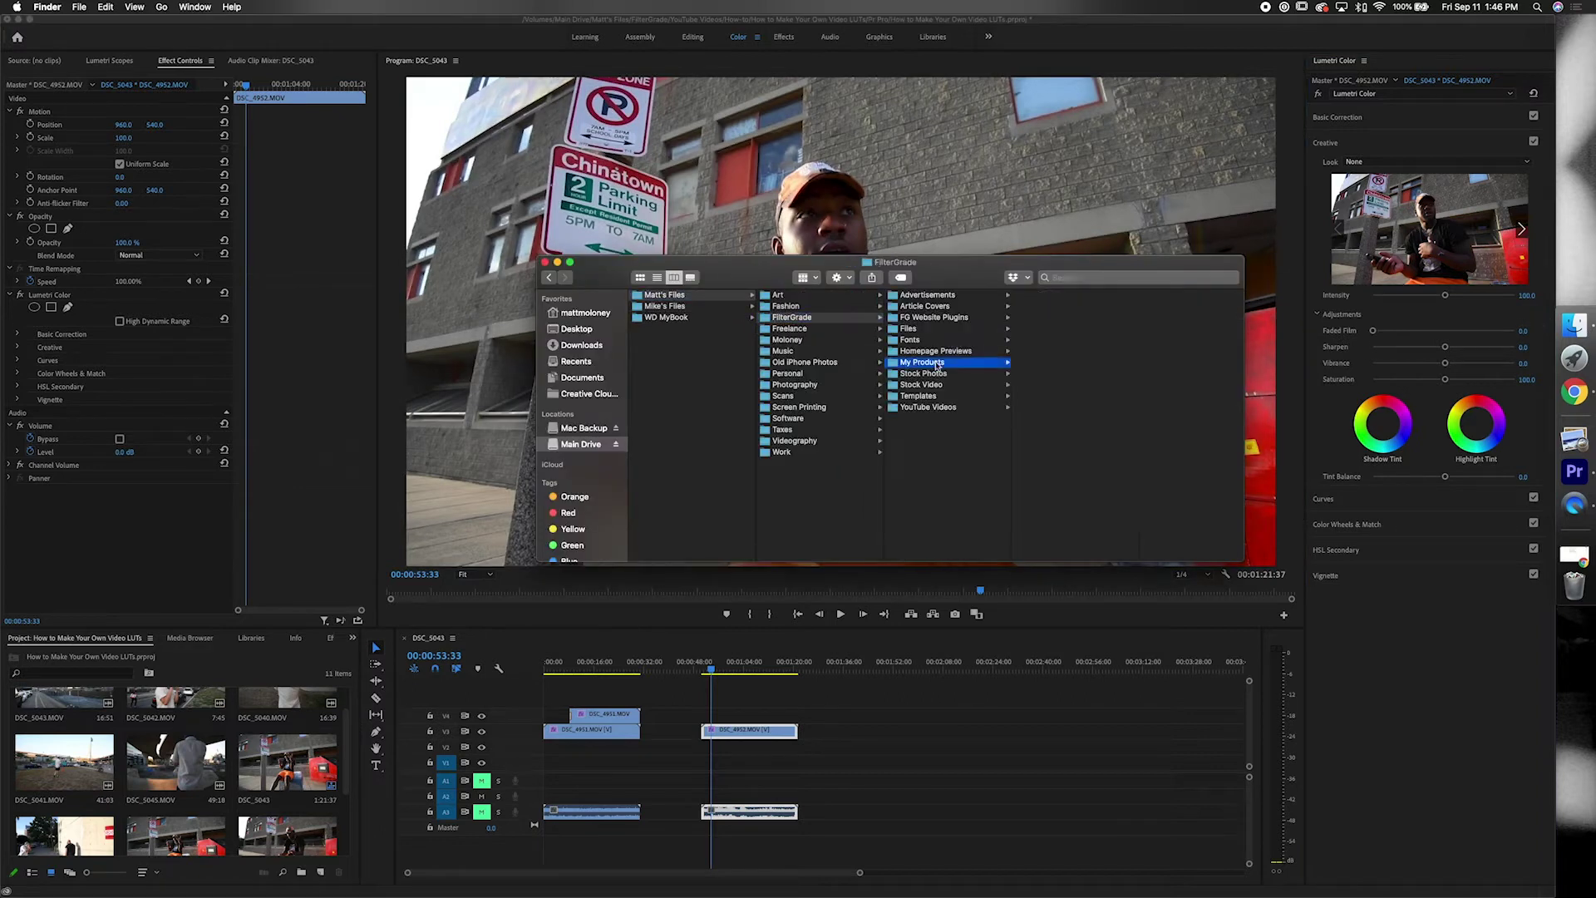
pyautogui.click(1058, 296)
pyautogui.click(1046, 351)
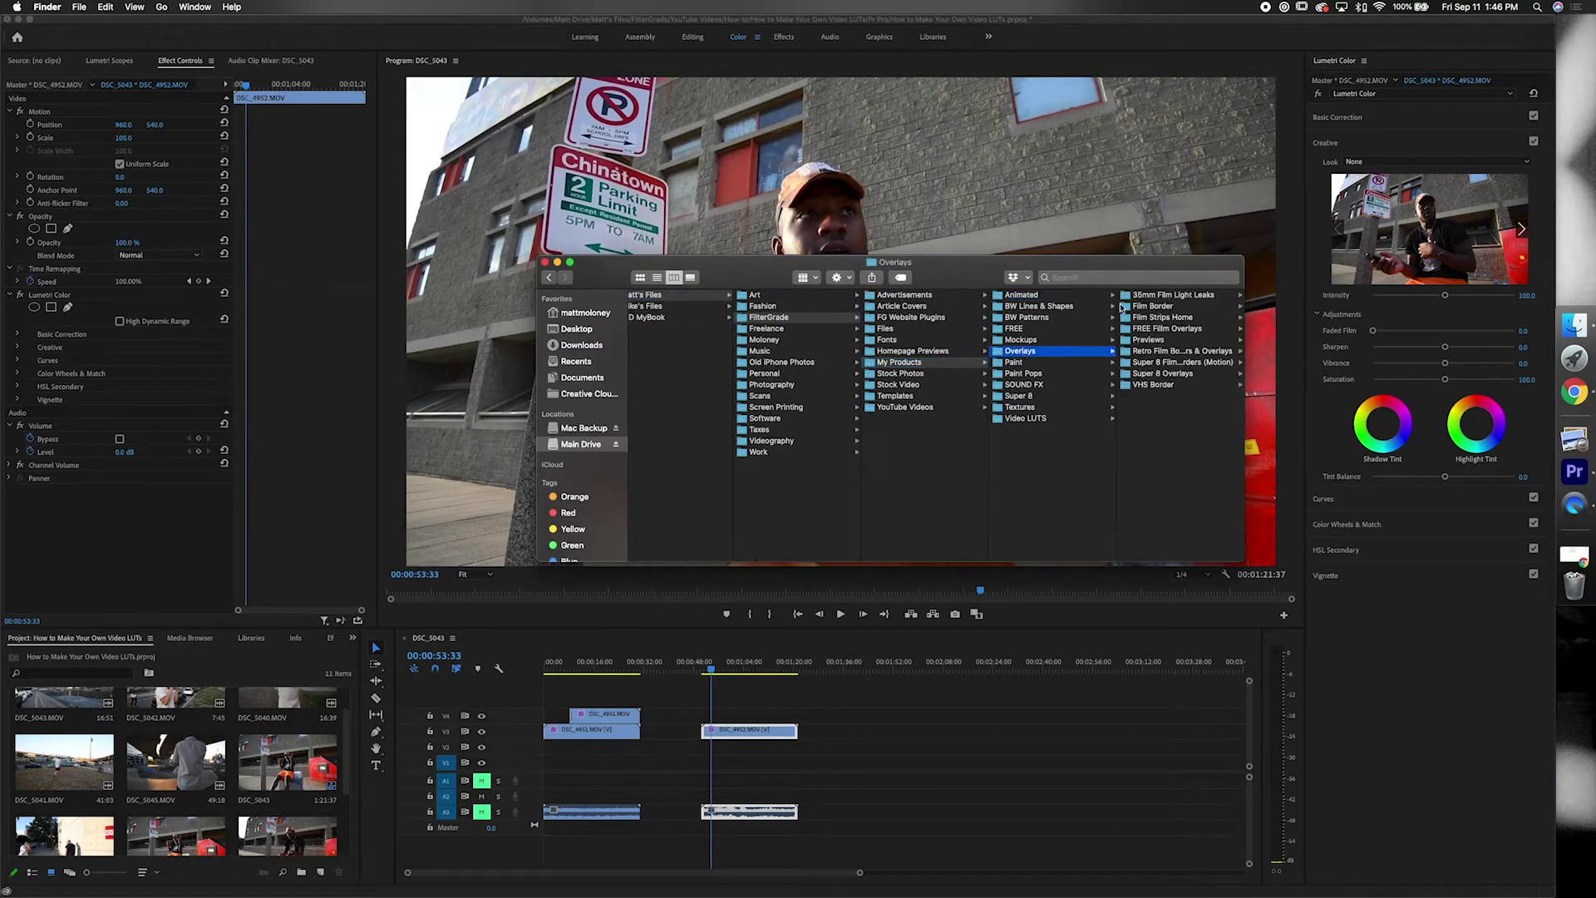
pyautogui.click(1025, 405)
pyautogui.click(1026, 383)
pyautogui.click(1168, 296)
pyautogui.click(1064, 298)
pyautogui.moveTo(1064, 298); pyautogui.dragTo(731, 713)
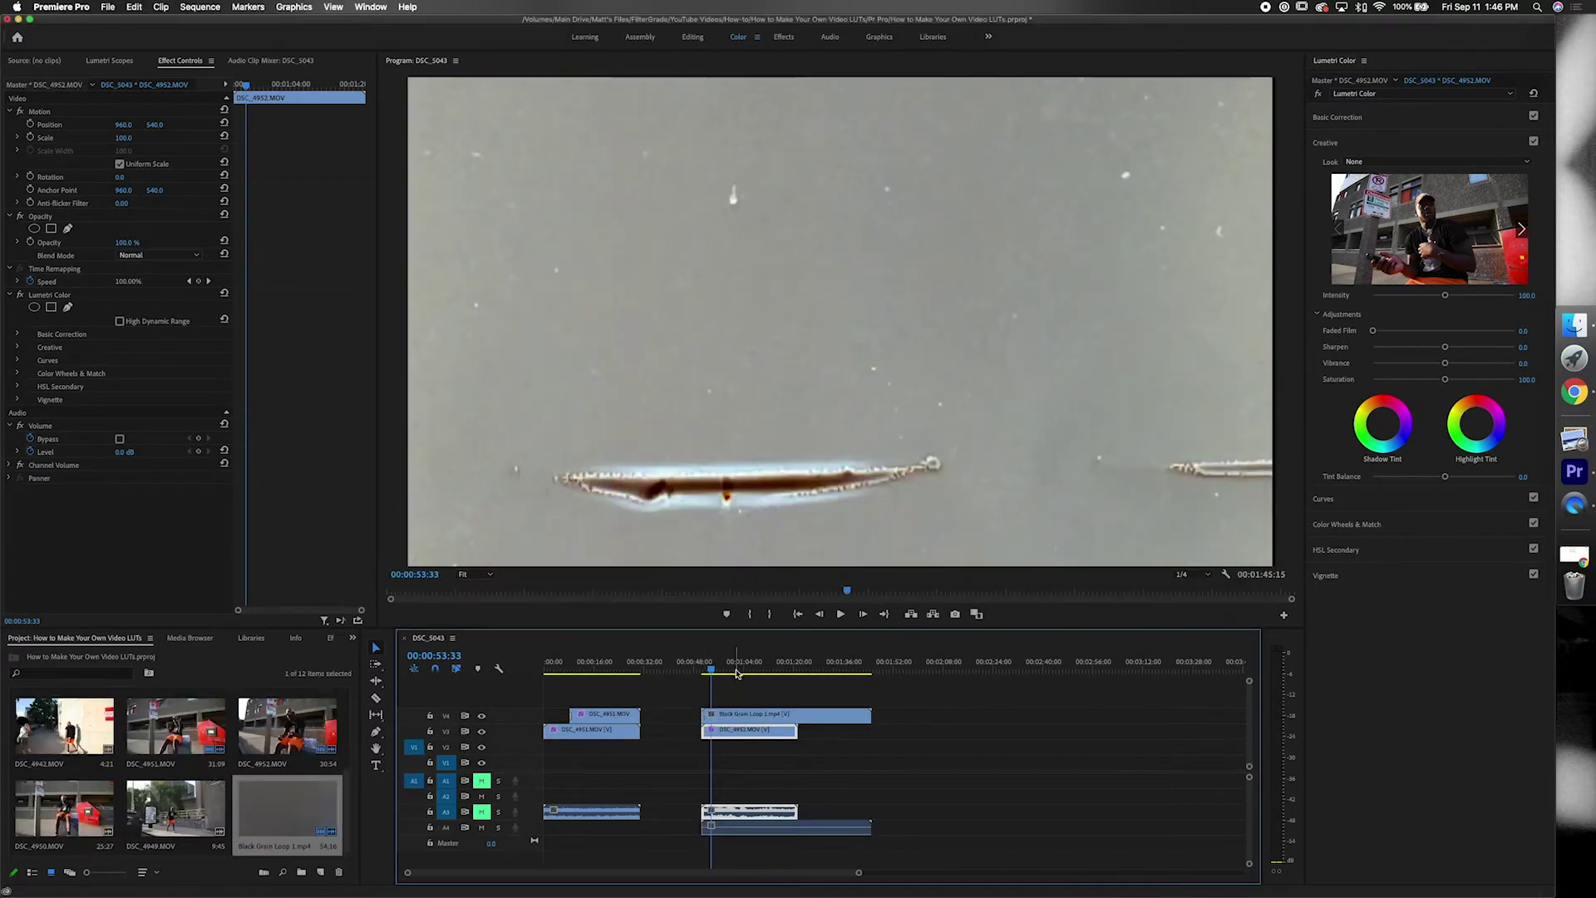
# Preview the Black Grain Loop 1.mp4 clip over the footage with Overlay blending and delete it from the timeline.
pyautogui.click(737, 716)
pyautogui.click(158, 256)
pyautogui.click(152, 444)
pyautogui.press('space')
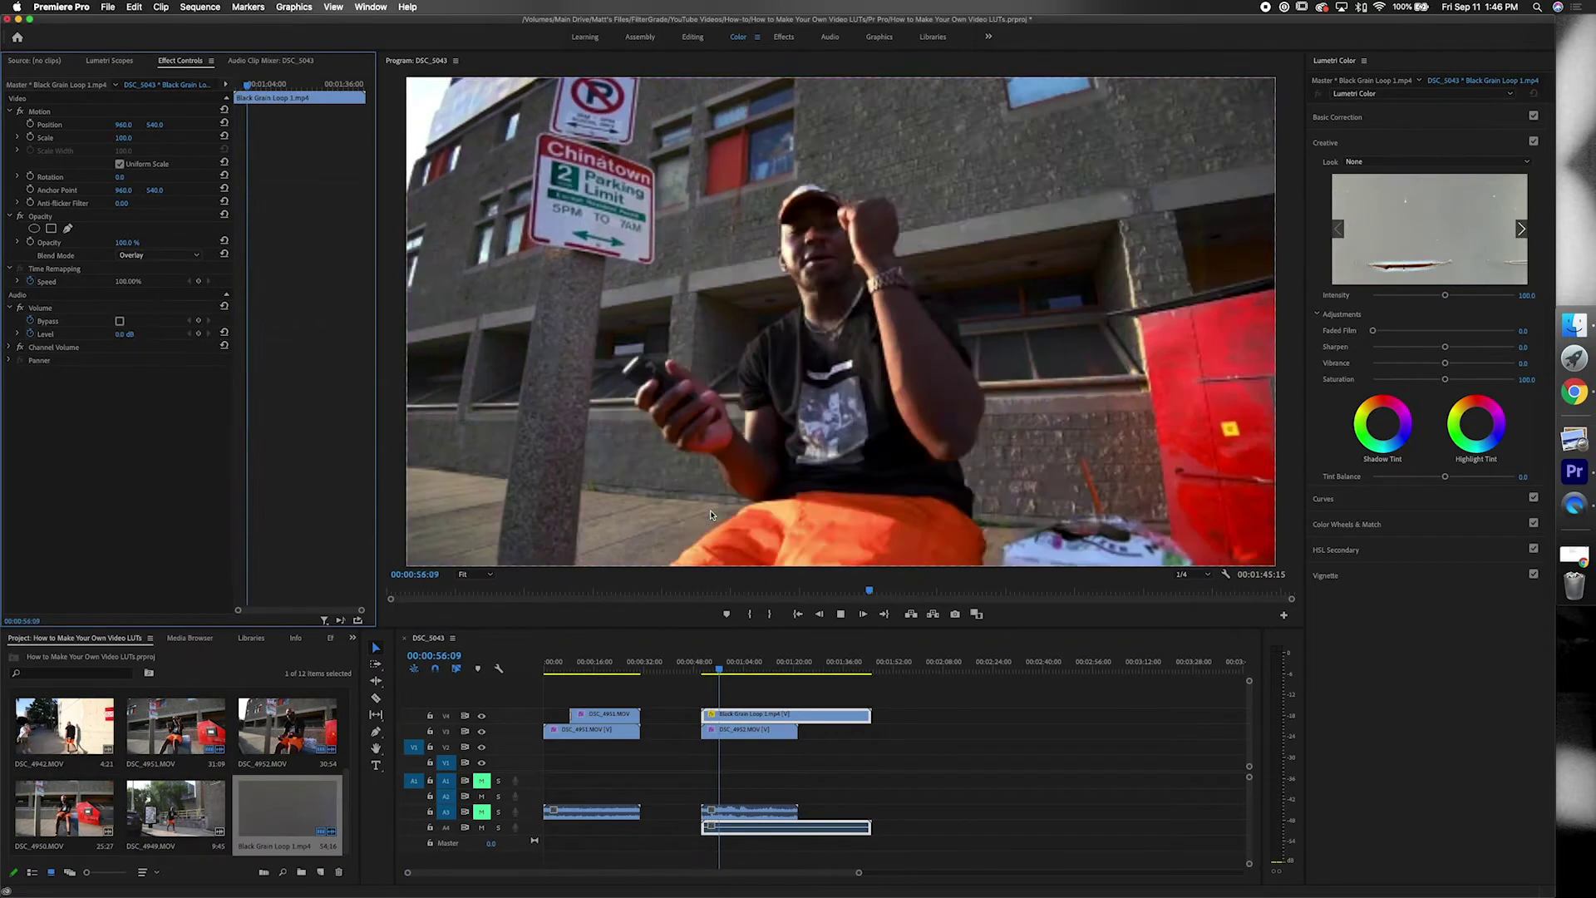
pyautogui.click(731, 671)
pyautogui.press('Delete')
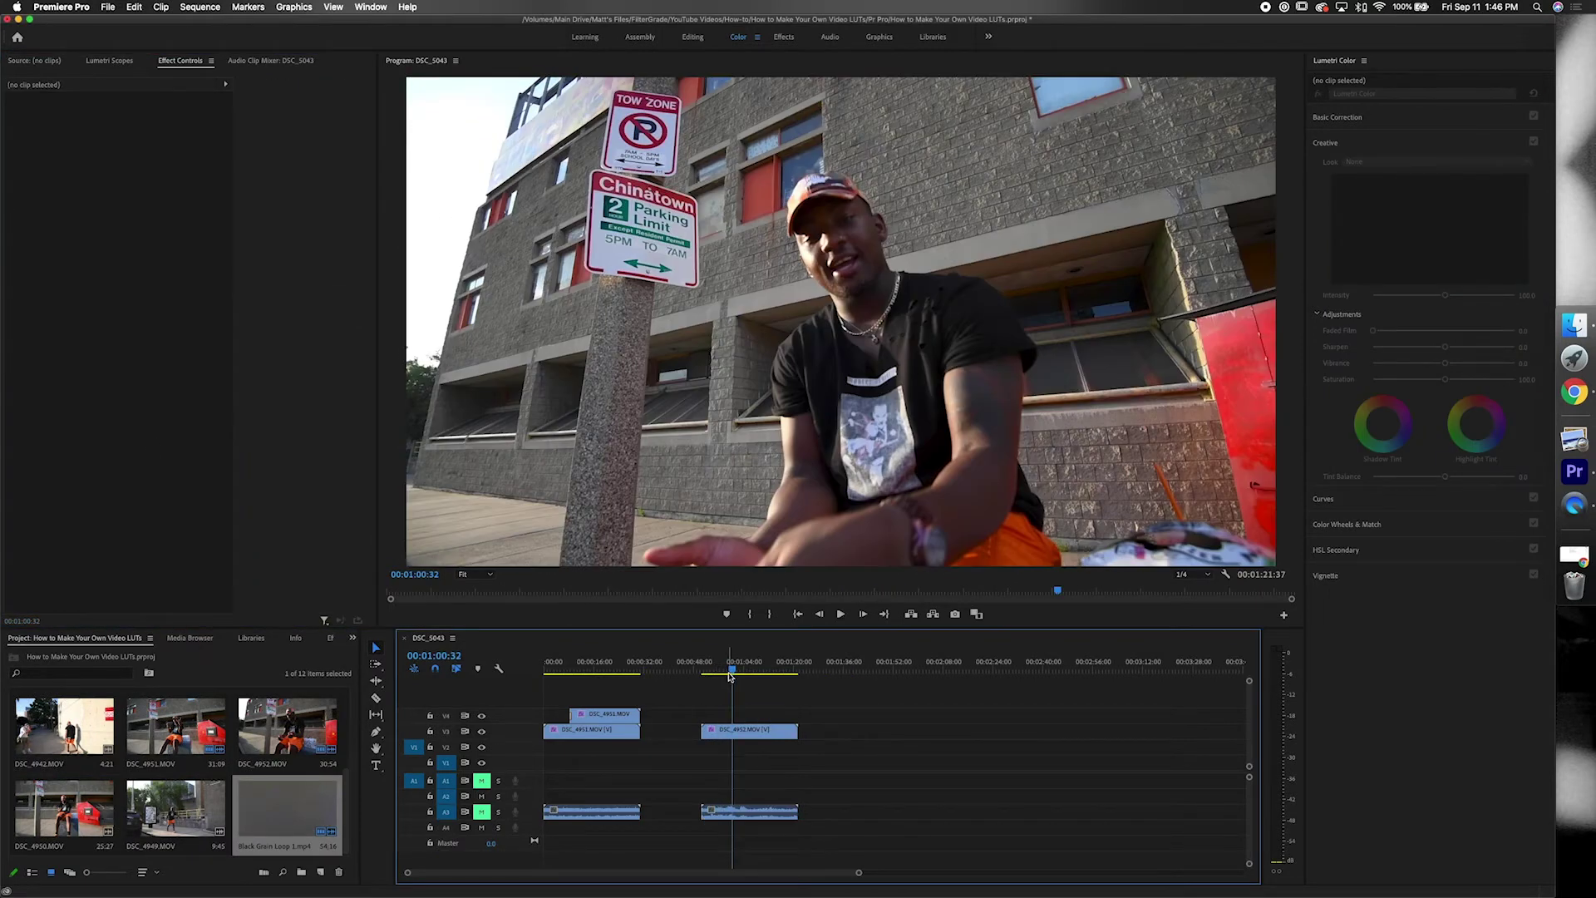
# Set the DSC_4952.MOV clip's Sharpen to 5.3 and switch the Program monitor's playback resolution to Full.
pyautogui.moveTo(730, 676); pyautogui.dragTo(720, 668)
pyautogui.moveTo(1445, 347); pyautogui.dragTo(1448, 349)
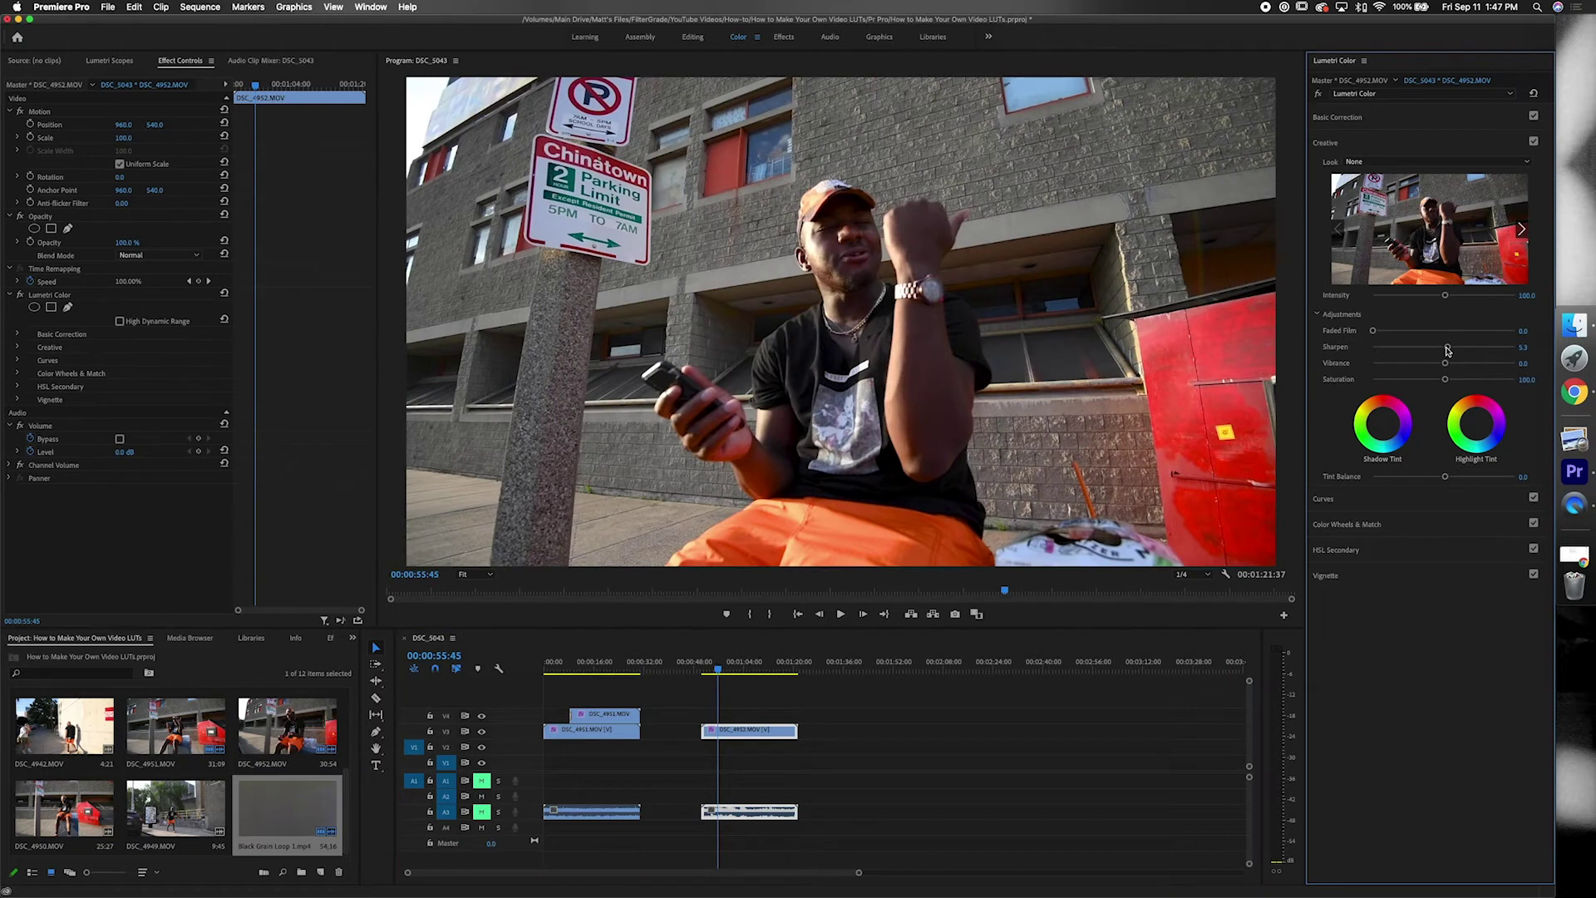
pyautogui.moveTo(719, 667); pyautogui.dragTo(722, 669)
pyautogui.click(1187, 577)
pyautogui.click(1190, 582)
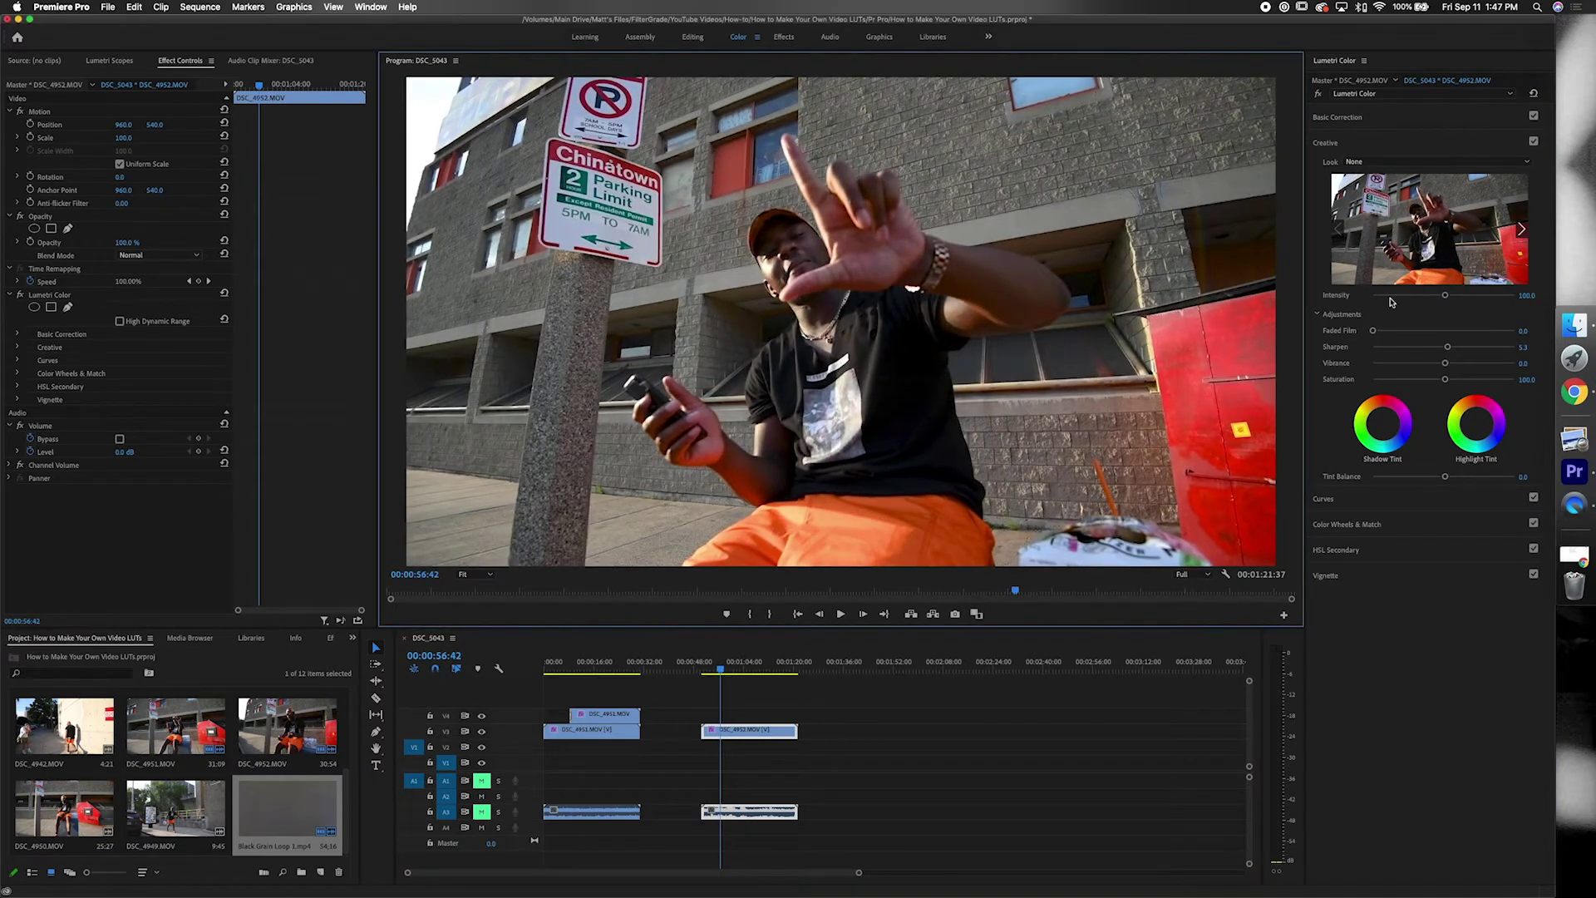
# Set the Creative vibrance to 8.8 and saturation to 107.9, and shift the shadow tint, highlight tint and tint balance.
pyautogui.moveTo(1445, 363); pyautogui.dragTo(1449, 379)
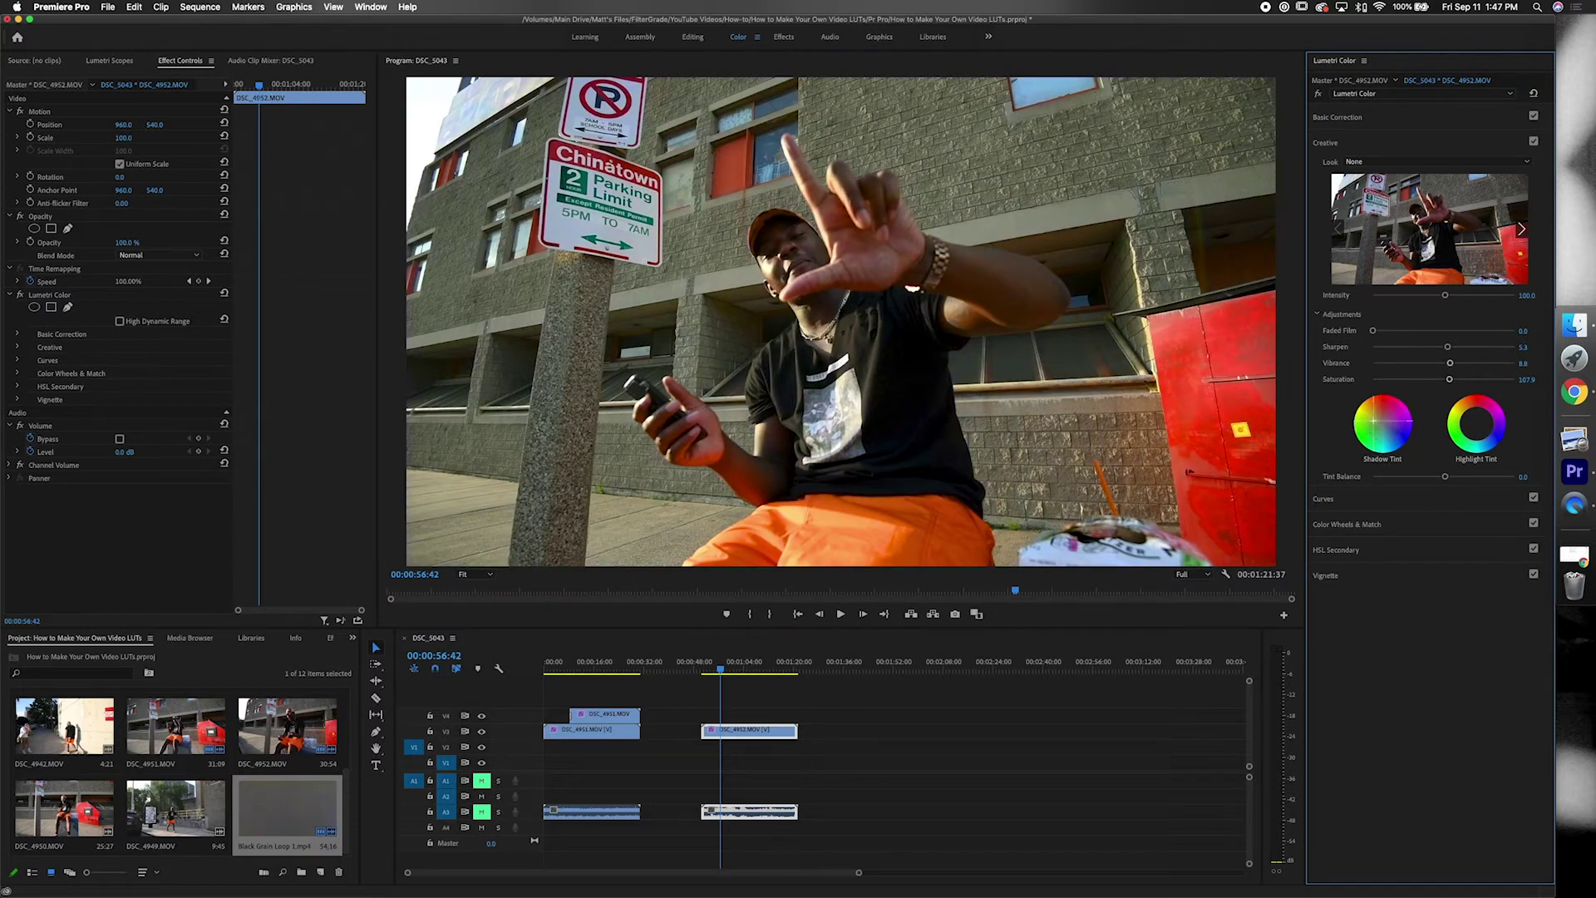
pyautogui.moveTo(1445, 476); pyautogui.dragTo(1400, 477)
pyautogui.moveTo(1475, 430); pyautogui.dragTo(1478, 421)
# Compare the clip with the effect off and raise the upper part of the red RGB curve slightly.
pyautogui.click(1324, 499)
pyautogui.click(1317, 93)
pyautogui.click(1317, 93)
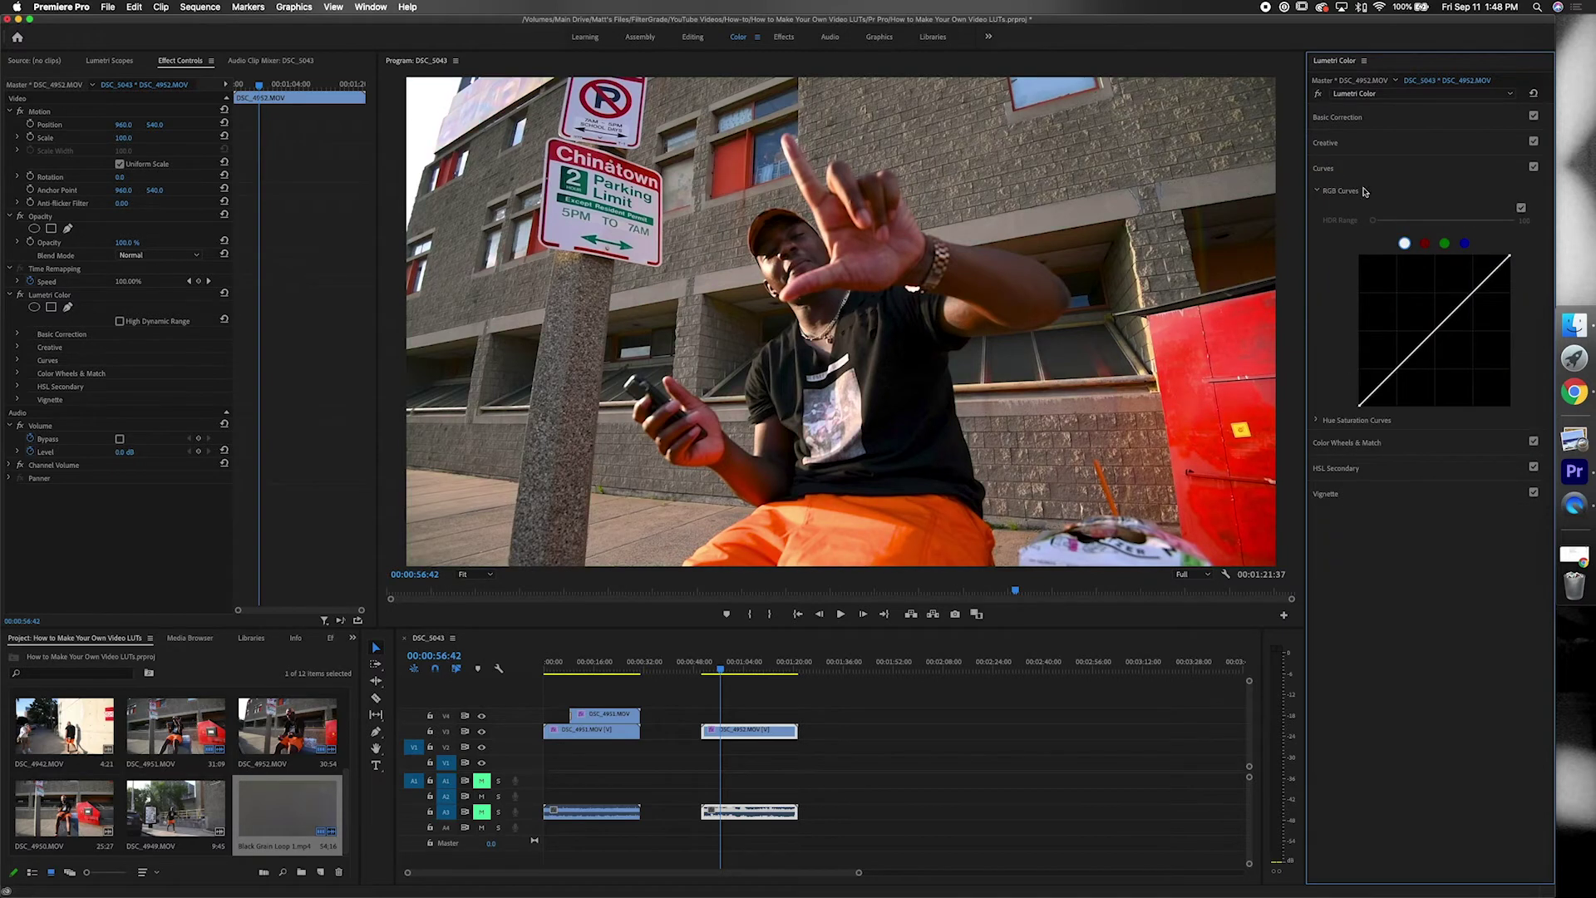
pyautogui.click(1425, 242)
pyautogui.moveTo(1476, 298); pyautogui.dragTo(1476, 291)
pyautogui.moveTo(1360, 406); pyautogui.dragTo(1463, 293)
# Reshape the white RGB curve by shifting its black point inward, adding an upper-midtone point and raising the highlights.
pyautogui.click(1405, 242)
pyautogui.moveTo(1442, 318); pyautogui.dragTo(1438, 321)
pyautogui.moveTo(1382, 381)
pyautogui.mouseDown()
pyautogui.moveTo(1359, 406)
pyautogui.moveTo(1376, 406)
pyautogui.mouseUp()
pyautogui.moveTo(1387, 383); pyautogui.dragTo(1390, 365)
pyautogui.doubleClick(1385, 378)
pyautogui.moveTo(1360, 407); pyautogui.dragTo(1366, 407)
pyautogui.moveTo(1418, 338); pyautogui.dragTo(1417, 340)
pyautogui.doubleClick(1417, 339)
pyautogui.click(1463, 298)
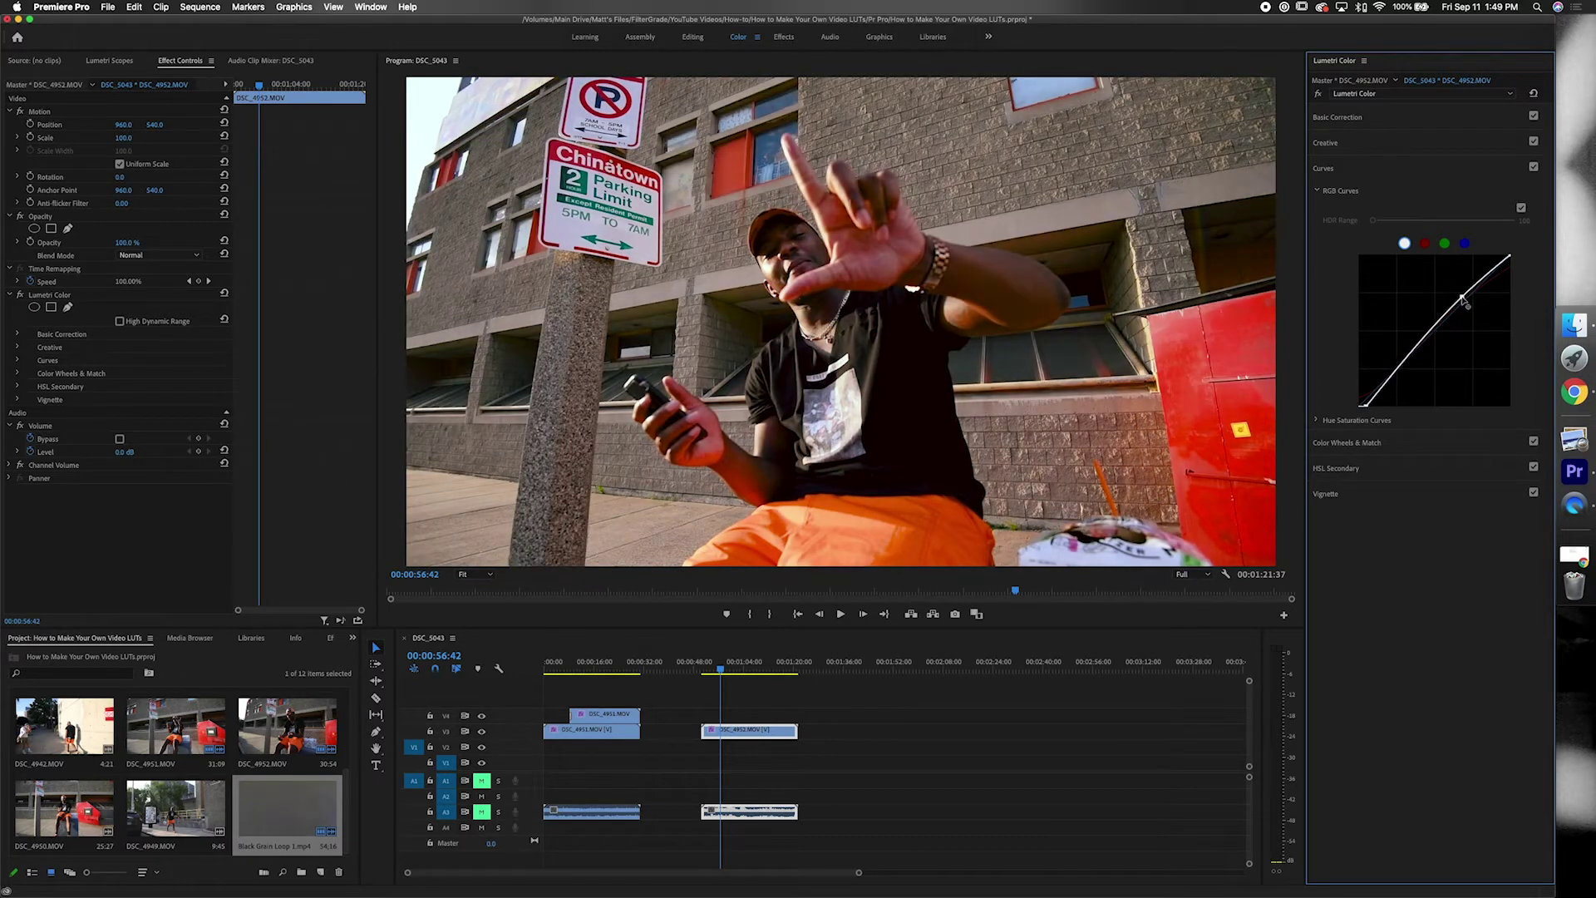
pyautogui.moveTo(1499, 264); pyautogui.dragTo(1494, 258)
# Compare another moment of the clip with Lumetri Color off and on, and play back a short part.
pyautogui.moveTo(721, 668); pyautogui.dragTo(734, 668)
pyautogui.click(1318, 95)
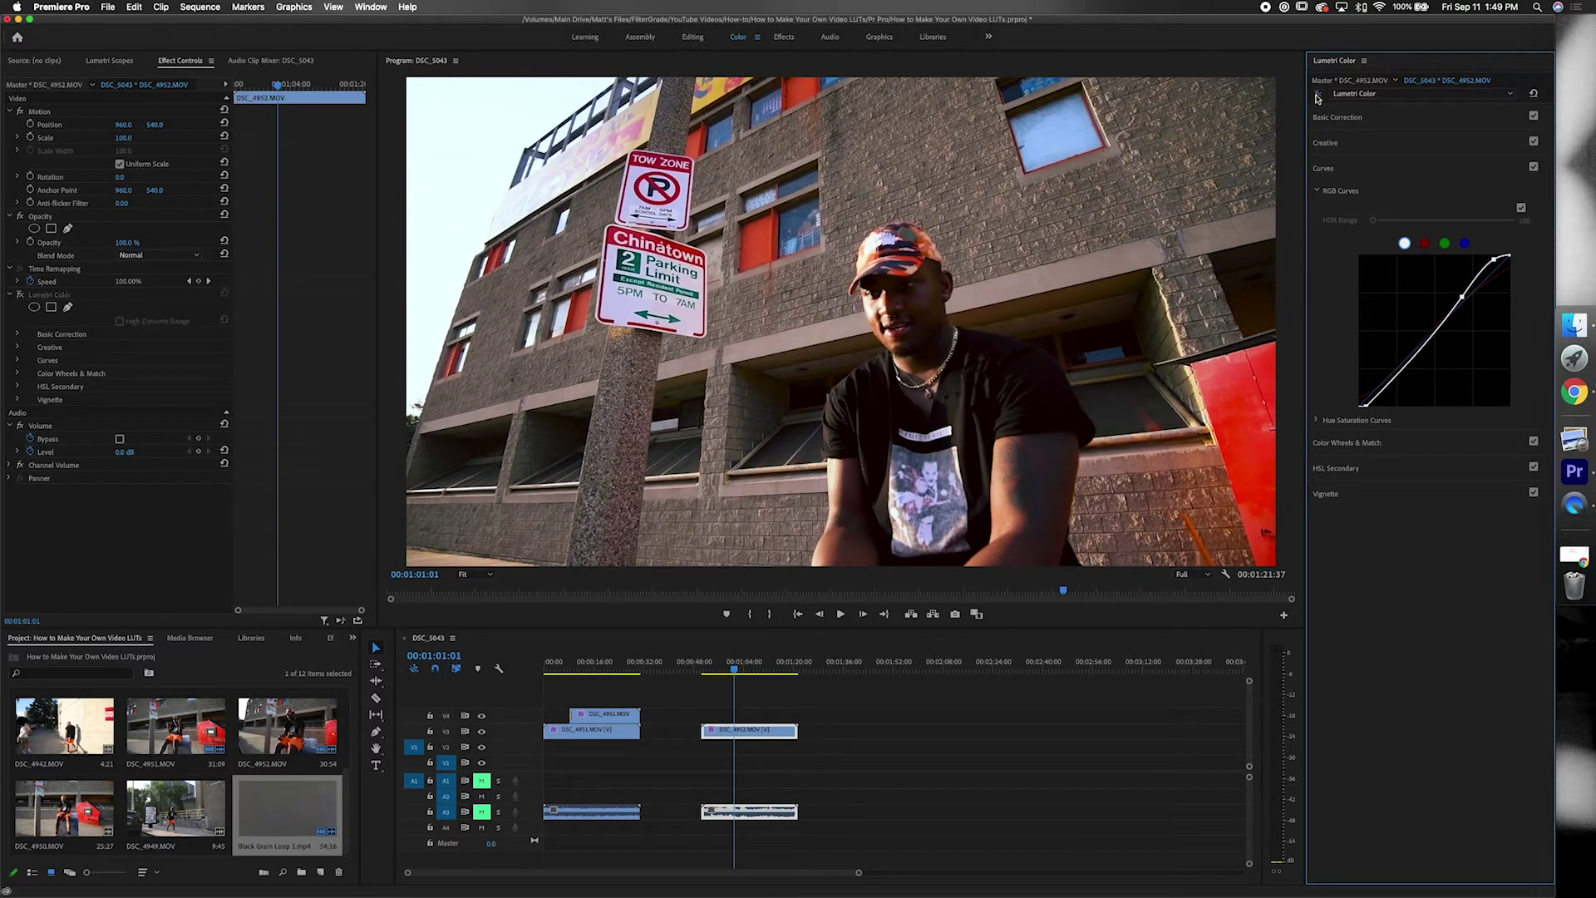
pyautogui.click(1318, 94)
pyautogui.press('space')
pyautogui.press('space')
pyautogui.click(723, 670)
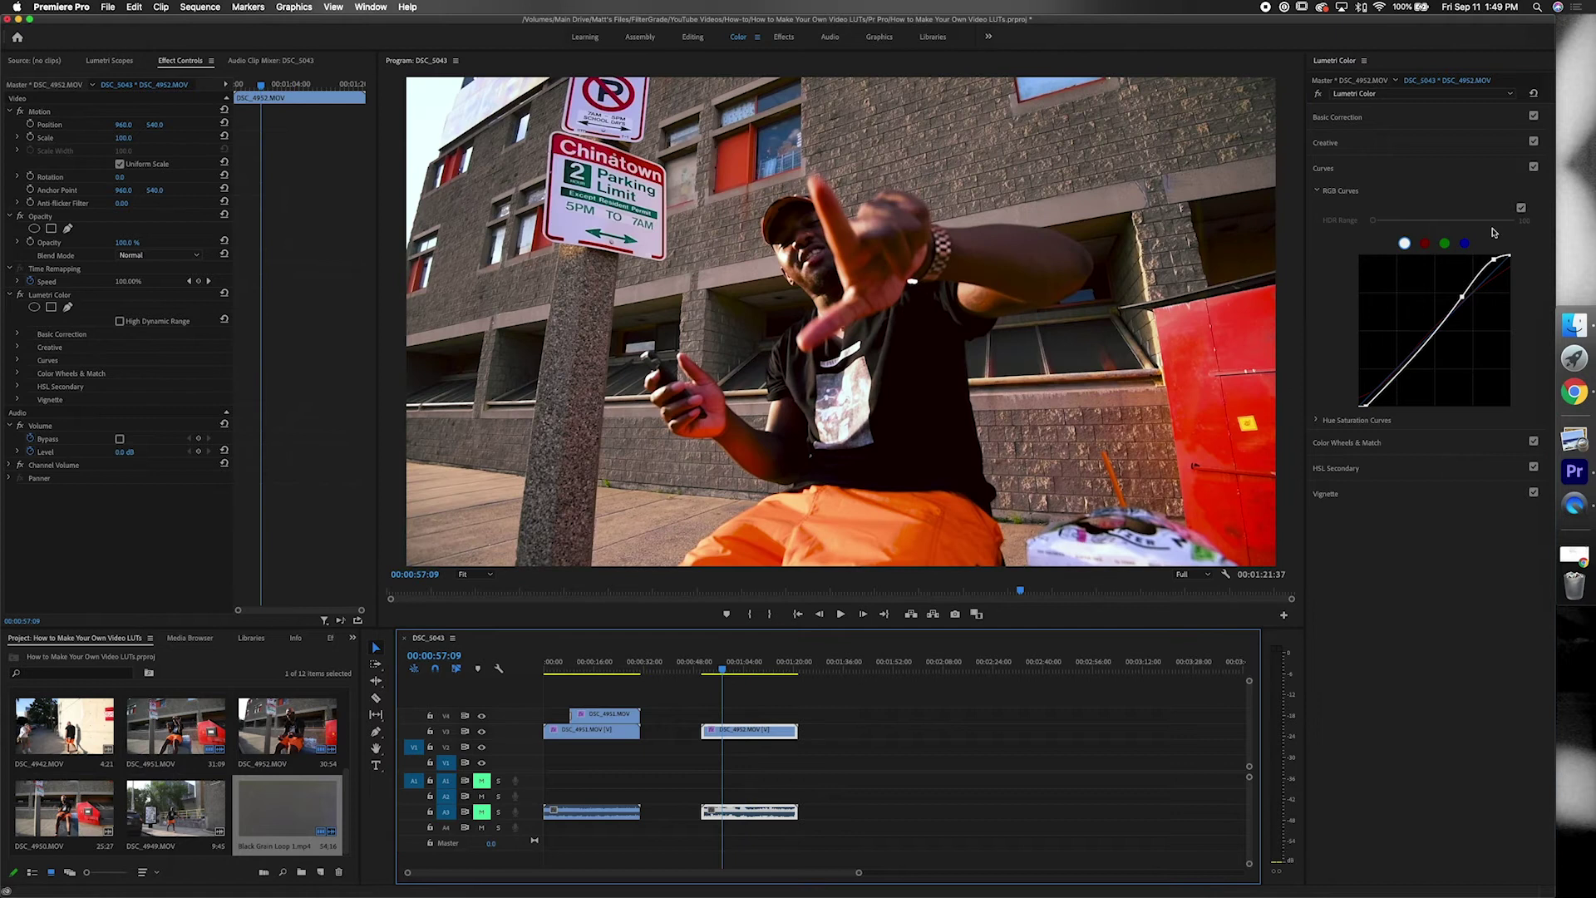
# Adjust the blue RGB curve slightly in the highlights, midtones and shadows, and compare the clip with the effect off.
pyautogui.click(1464, 244)
pyautogui.moveTo(1479, 286); pyautogui.dragTo(1479, 285)
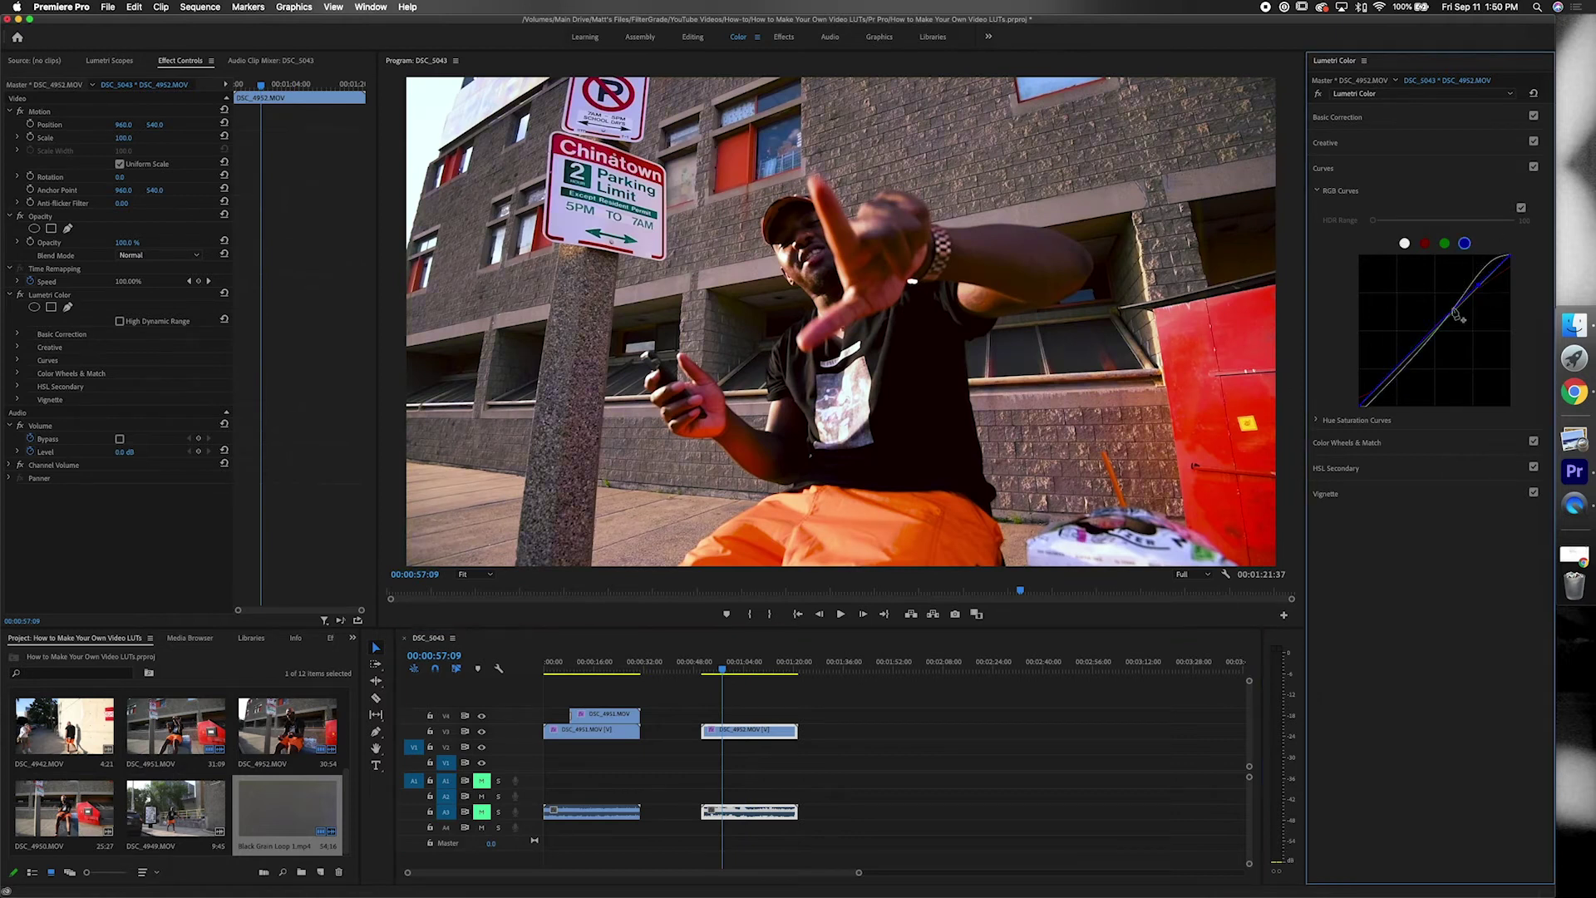
pyautogui.click(1408, 353)
pyautogui.moveTo(1365, 403); pyautogui.dragTo(1363, 400)
pyautogui.moveTo(1409, 352); pyautogui.dragTo(1411, 351)
pyautogui.click(1319, 94)
pyautogui.click(1319, 94)
pyautogui.click(1325, 190)
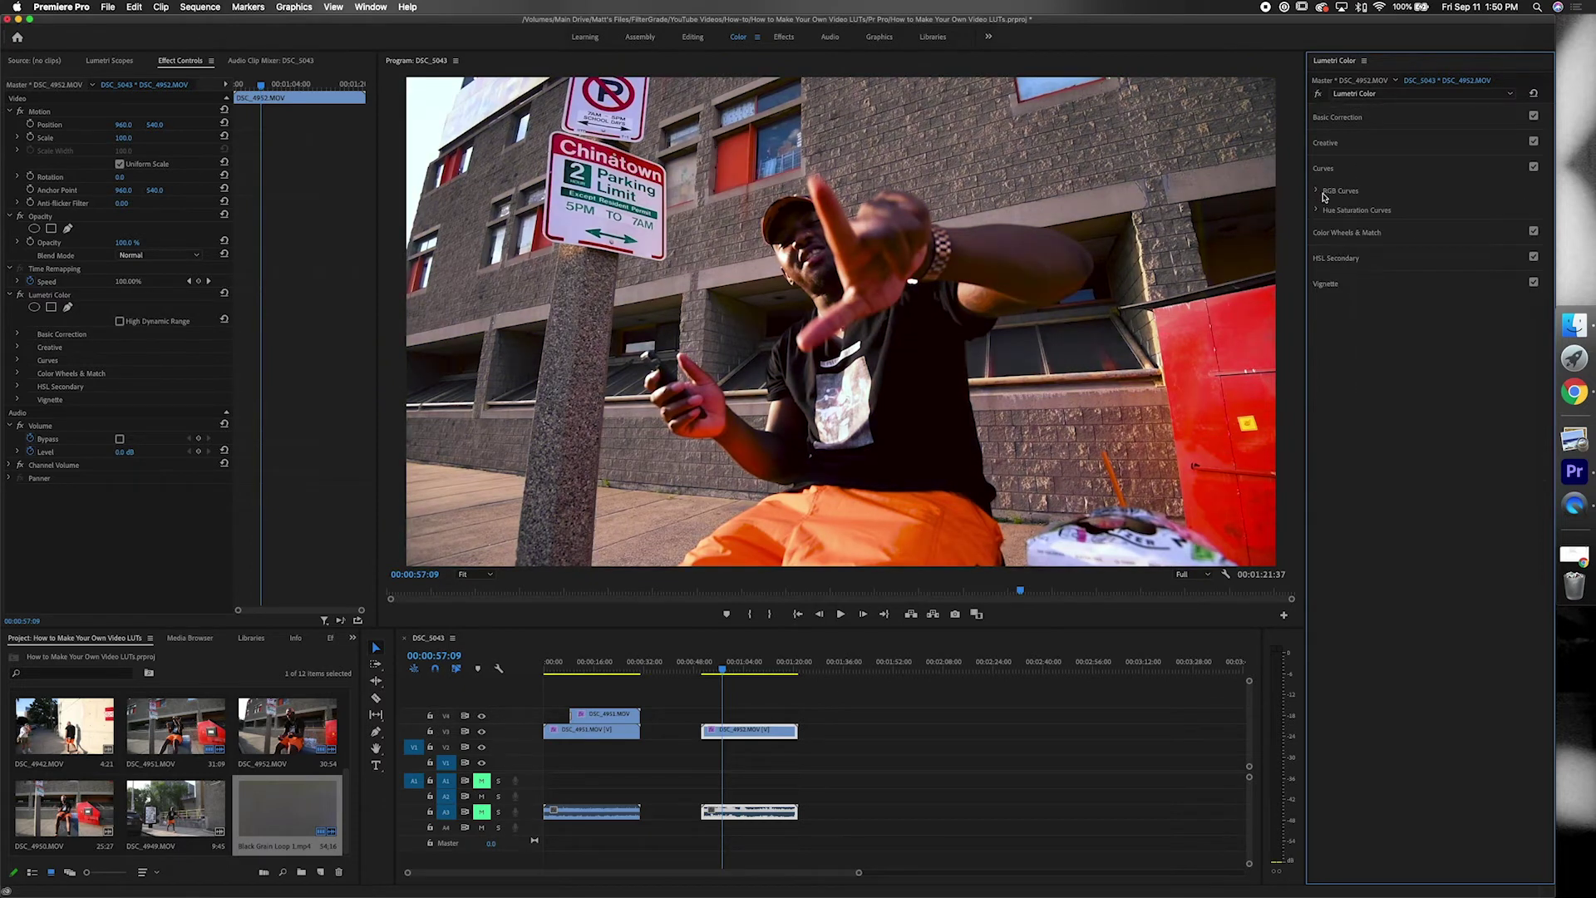
# Tint the shadows, midtones and highlights in Color Wheels & Match, and compare the clip with the effect off.
pyautogui.click(1313, 169)
pyautogui.click(1345, 195)
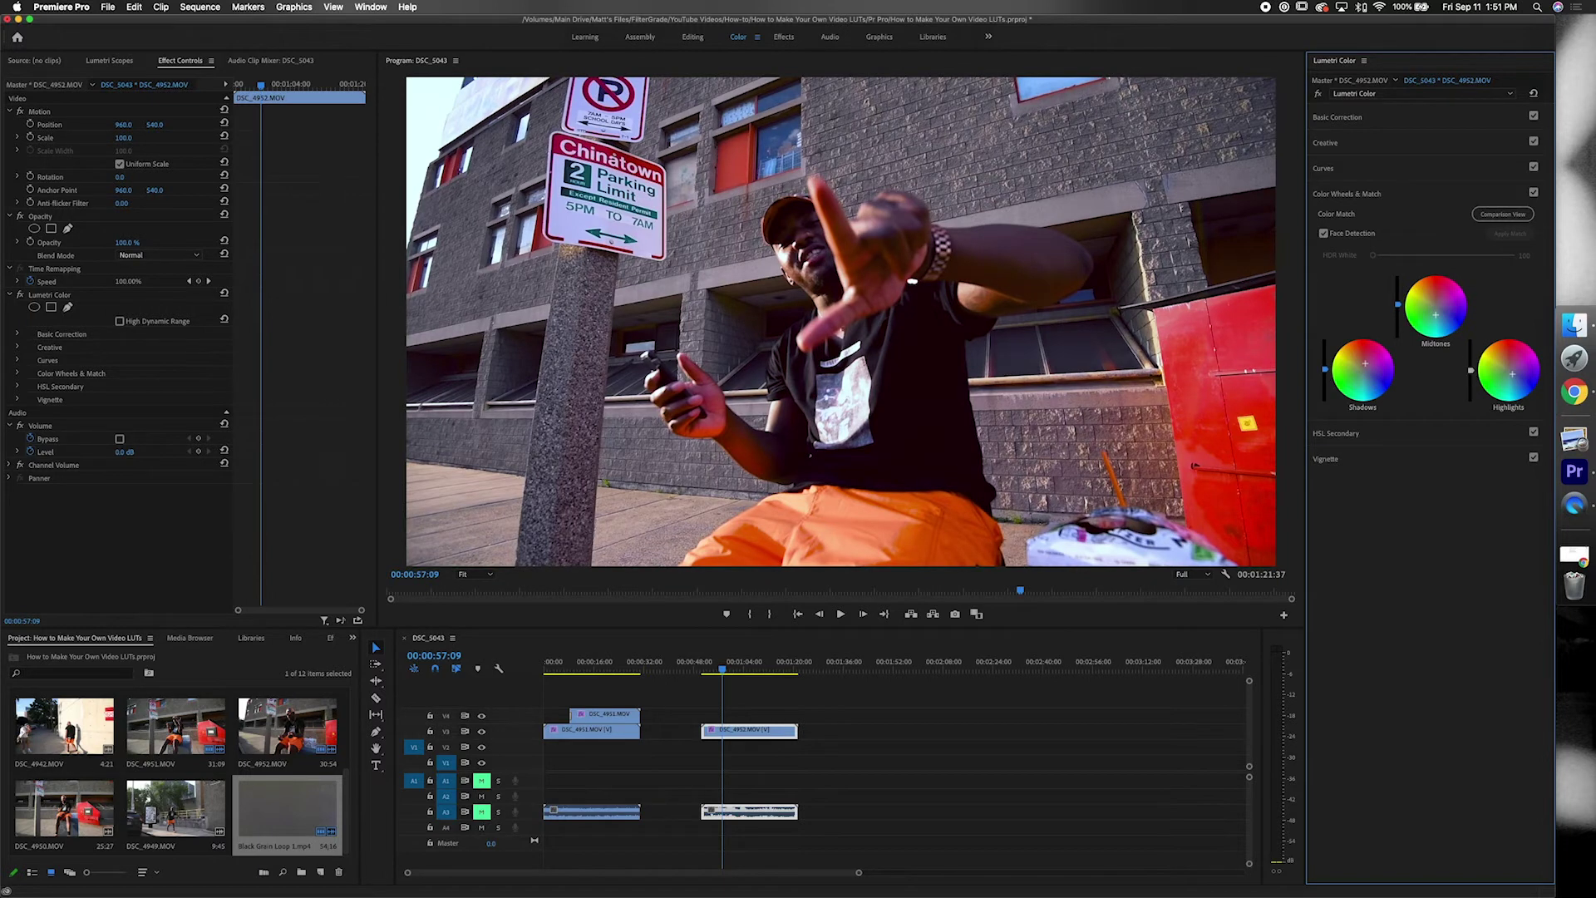
pyautogui.click(1318, 95)
pyautogui.click(1318, 94)
pyautogui.click(1318, 94)
pyautogui.click(1318, 94)
# Reset the highlights wheel and pull the midtones tint back toward its center, checking against the ungraded clip.
pyautogui.doubleClick(1514, 385)
pyautogui.moveTo(1433, 312); pyautogui.dragTo(1434, 307)
pyautogui.click(1319, 94)
pyautogui.click(1318, 94)
pyautogui.click(1319, 95)
pyautogui.click(1318, 95)
pyautogui.click(1319, 95)
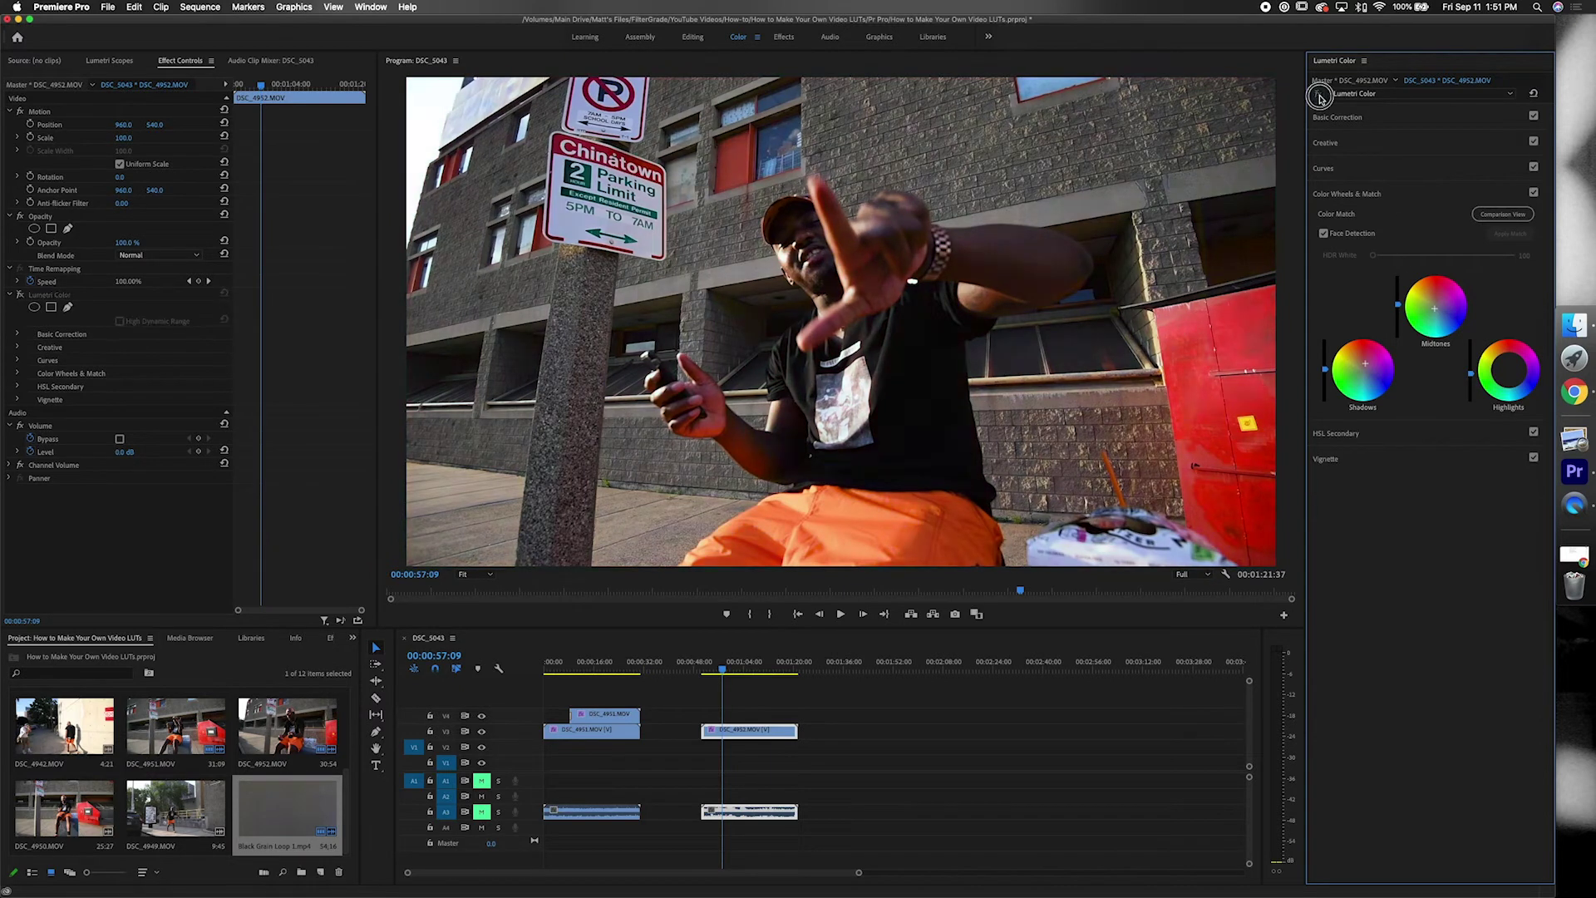
pyautogui.click(1318, 94)
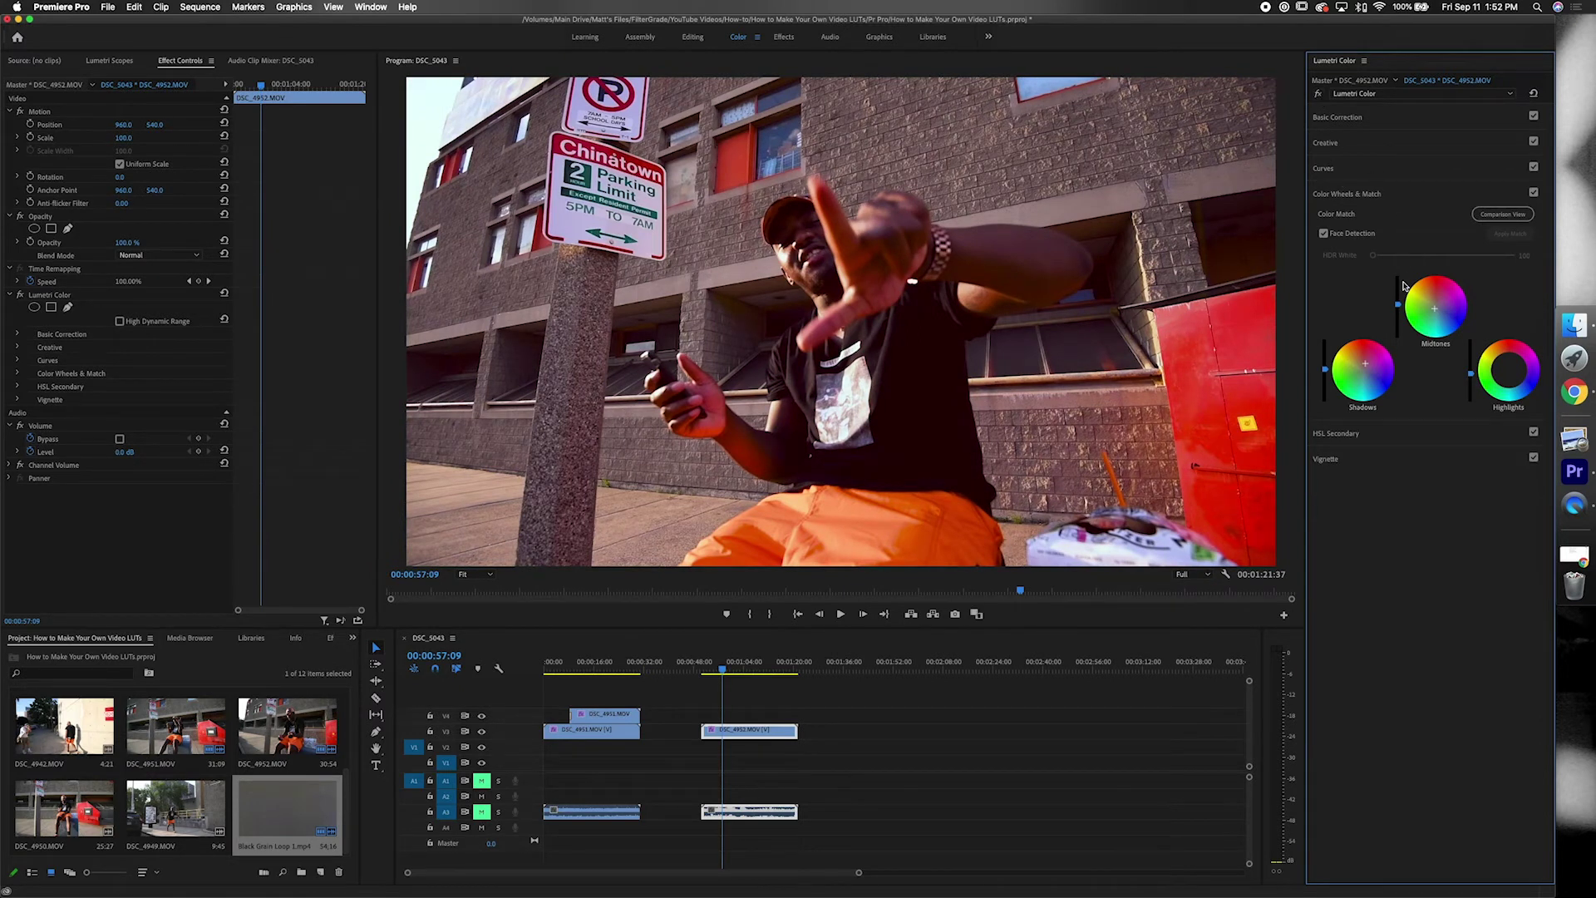
# In HSL Secondary, set the correction contrast to -14.7, and try a denoise of 47.4 before resetting it.
pyautogui.click(1361, 433)
pyautogui.moveTo(1473, 531); pyautogui.dragTo(1434, 529)
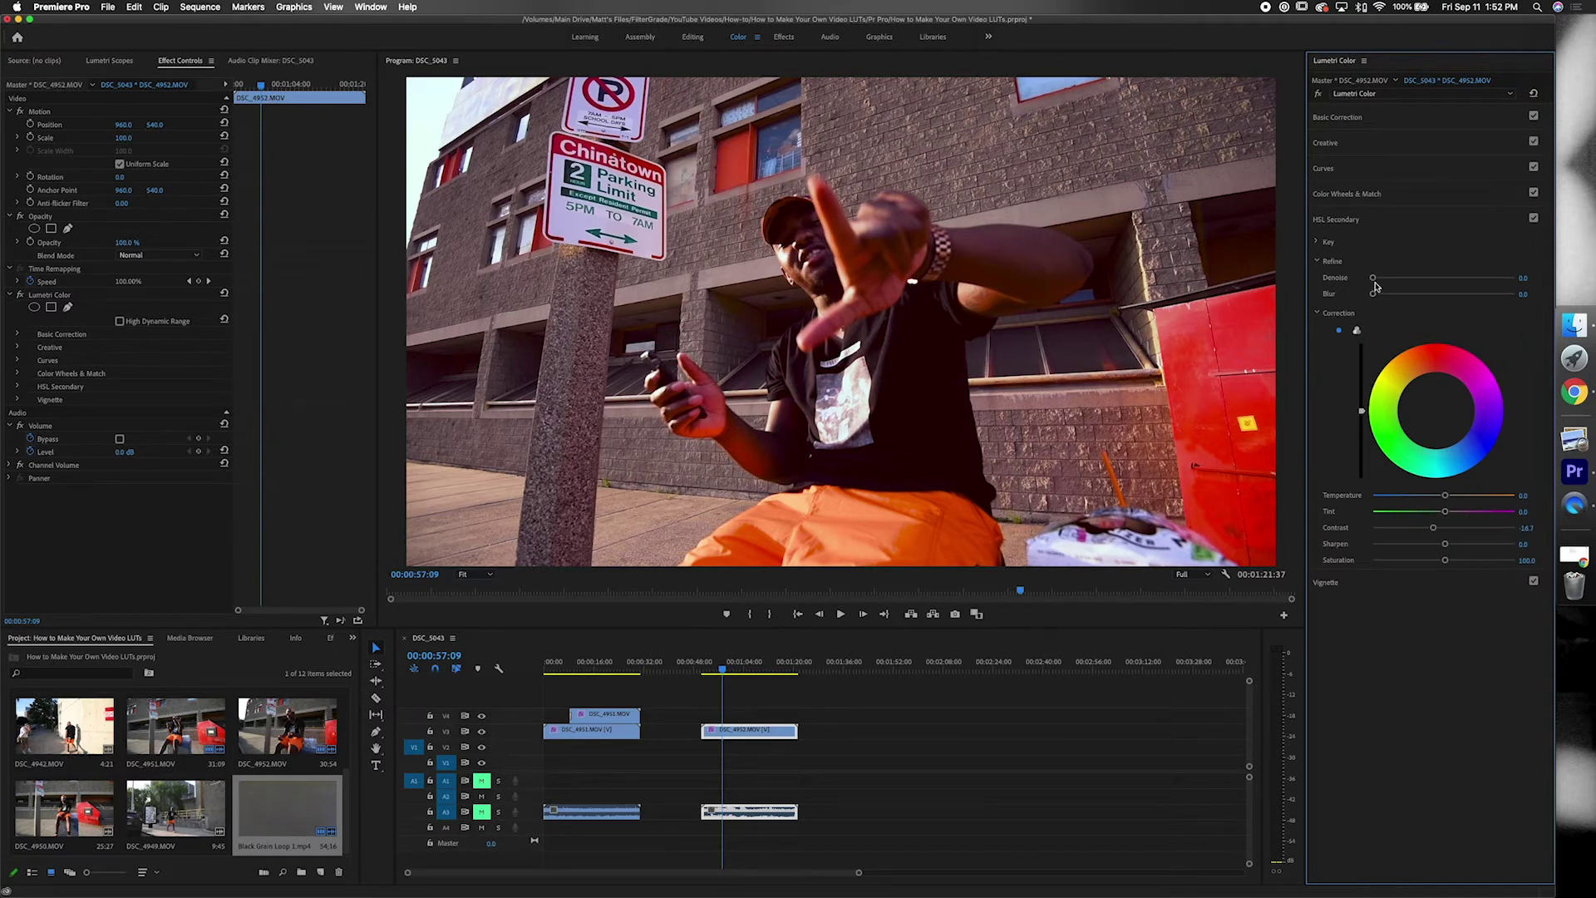
pyautogui.moveTo(1374, 280); pyautogui.dragTo(1440, 280)
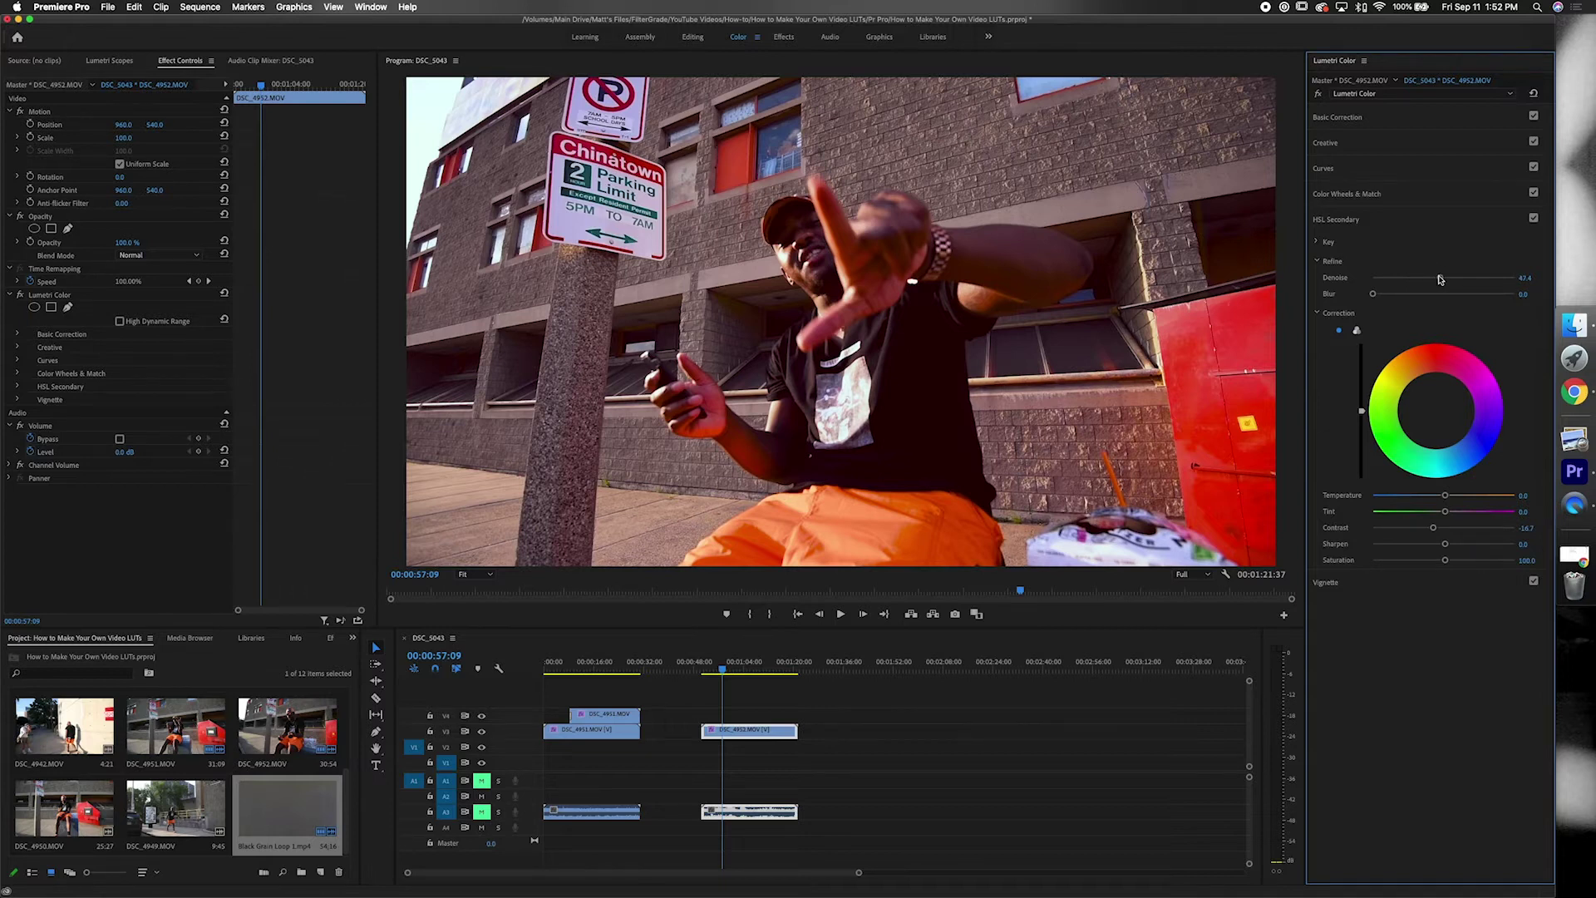
pyautogui.doubleClick(1378, 278)
# Try a yellow-green tint on the HSL Secondary correction wheel and reset the wheel.
pyautogui.moveTo(1394, 391); pyautogui.dragTo(1407, 404)
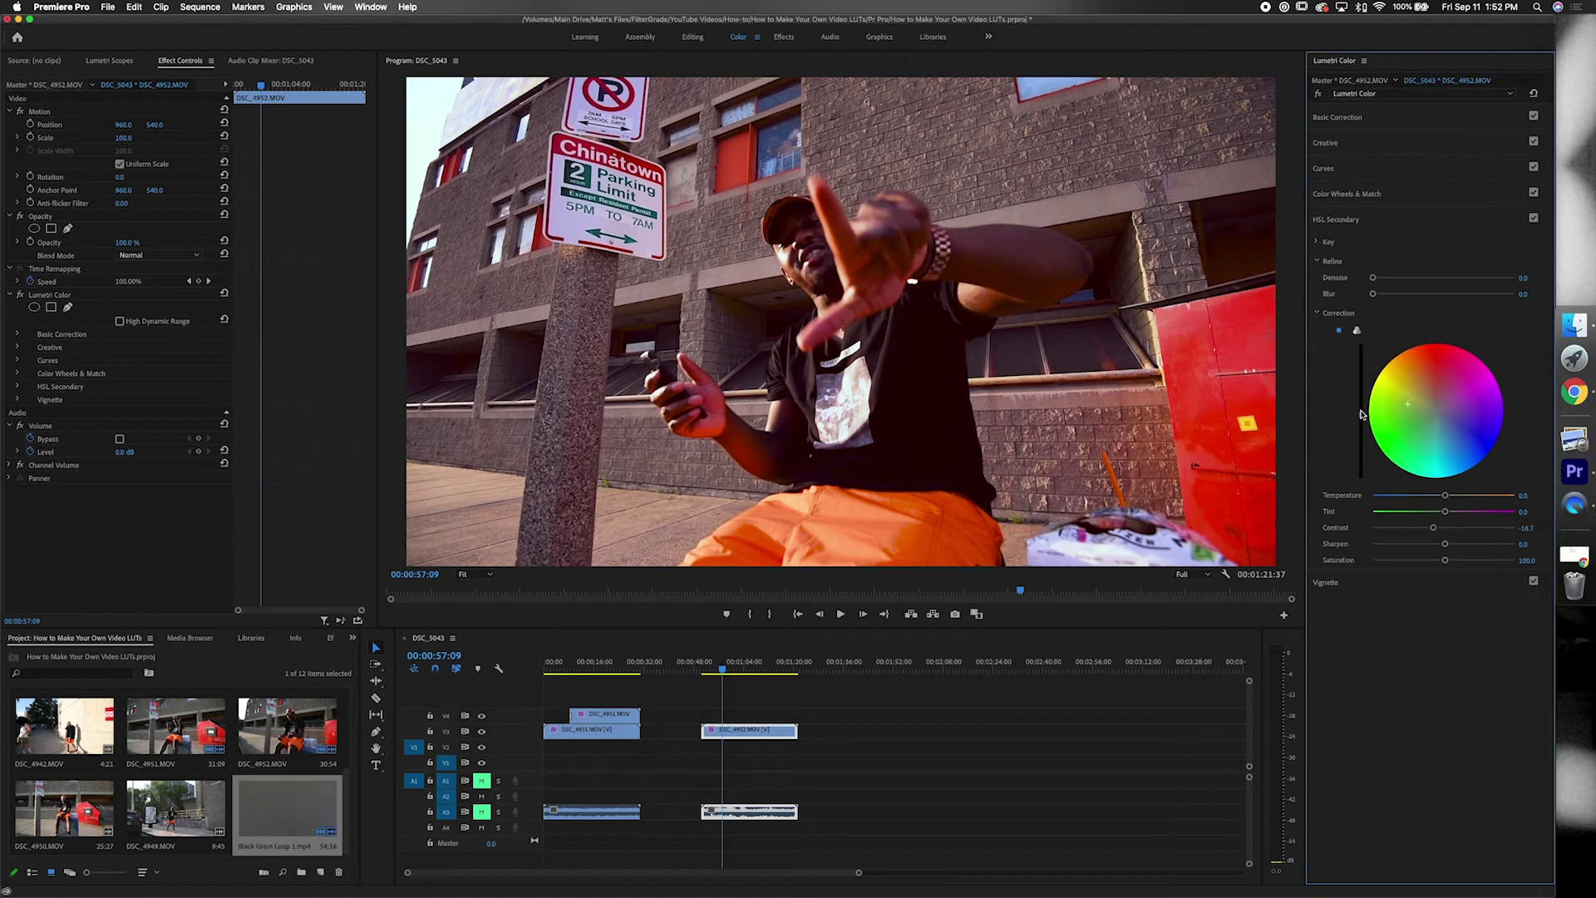
pyautogui.click(1357, 332)
pyautogui.click(1340, 331)
pyautogui.doubleClick(1433, 410)
pyautogui.click(1333, 222)
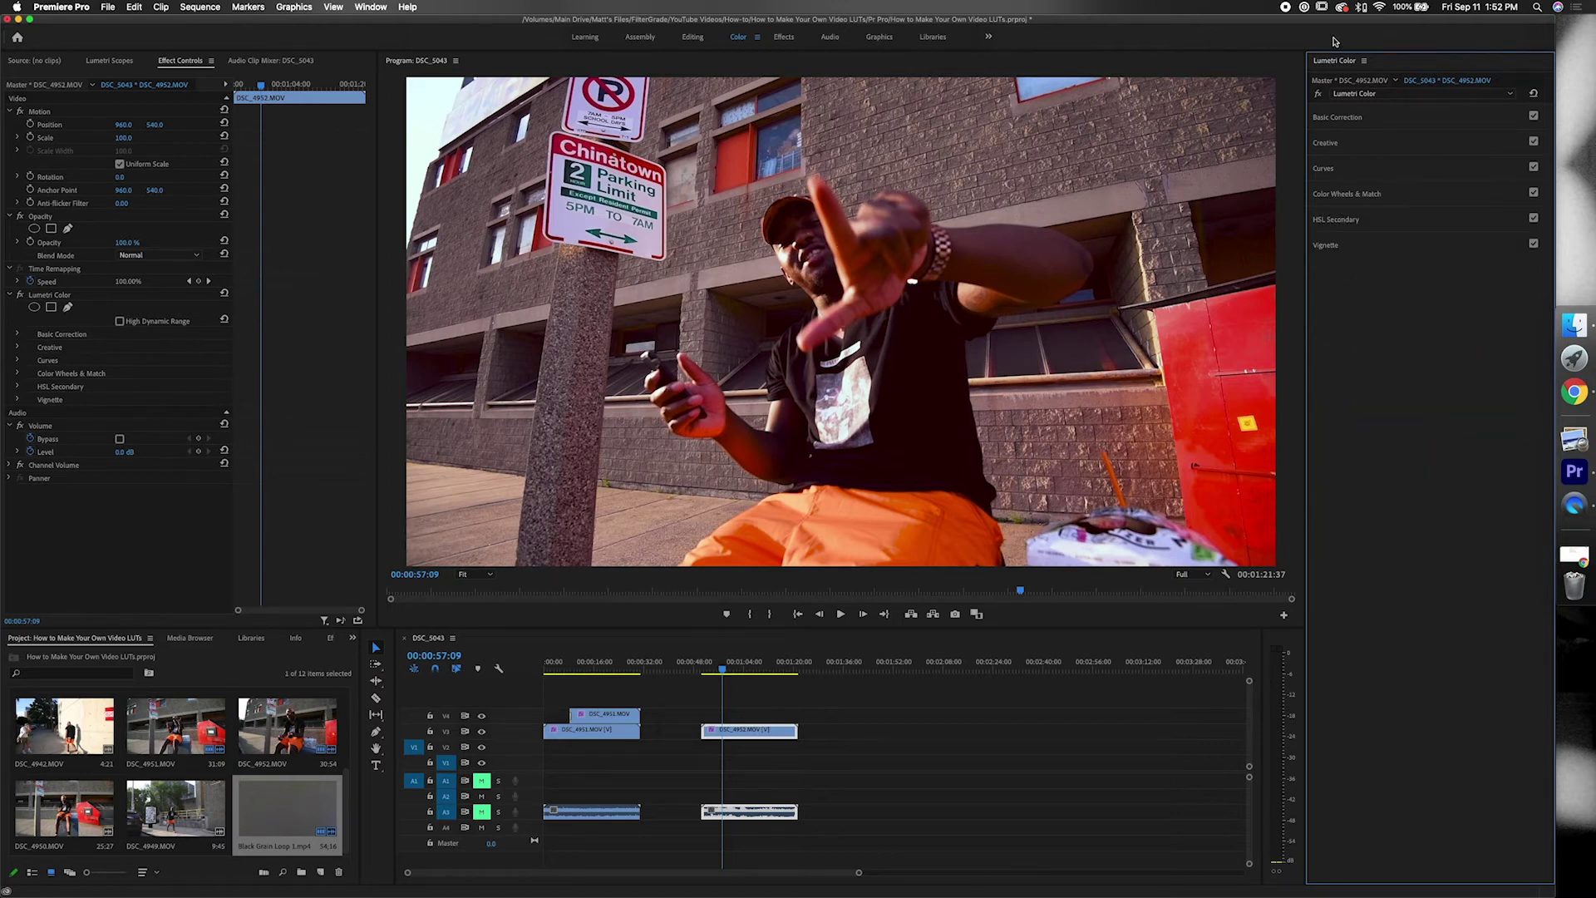
# Compare the clip with the effect off, and examine the Basic Correction and Curves settings in Effect Controls.
pyautogui.click(1318, 95)
pyautogui.click(1319, 95)
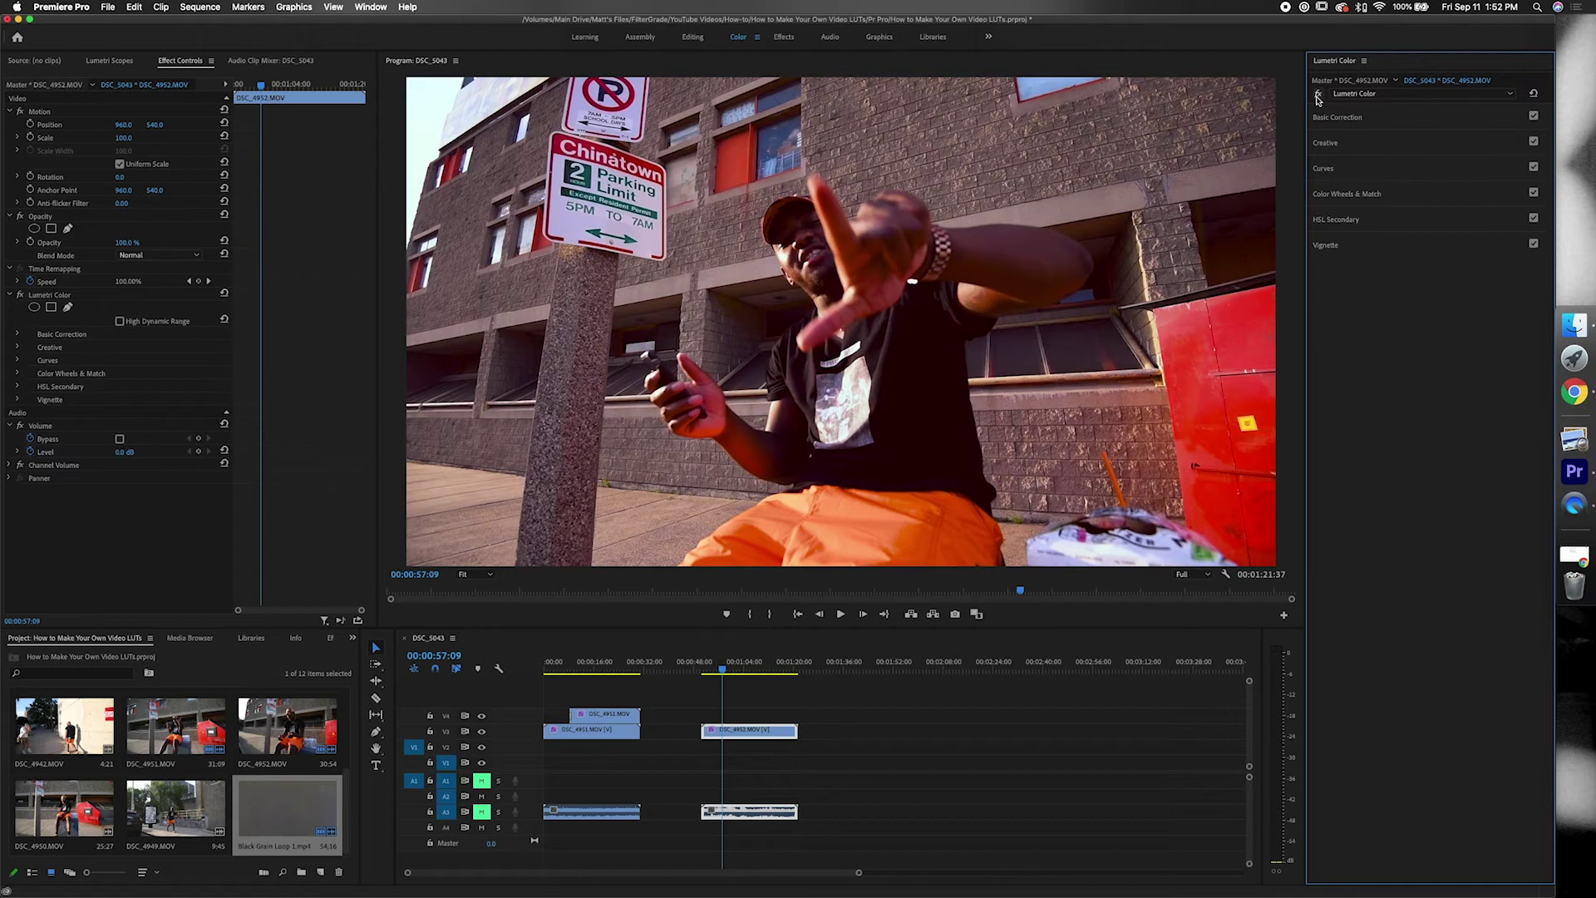
pyautogui.click(17, 335)
pyautogui.scroll(-5, 78, 487)
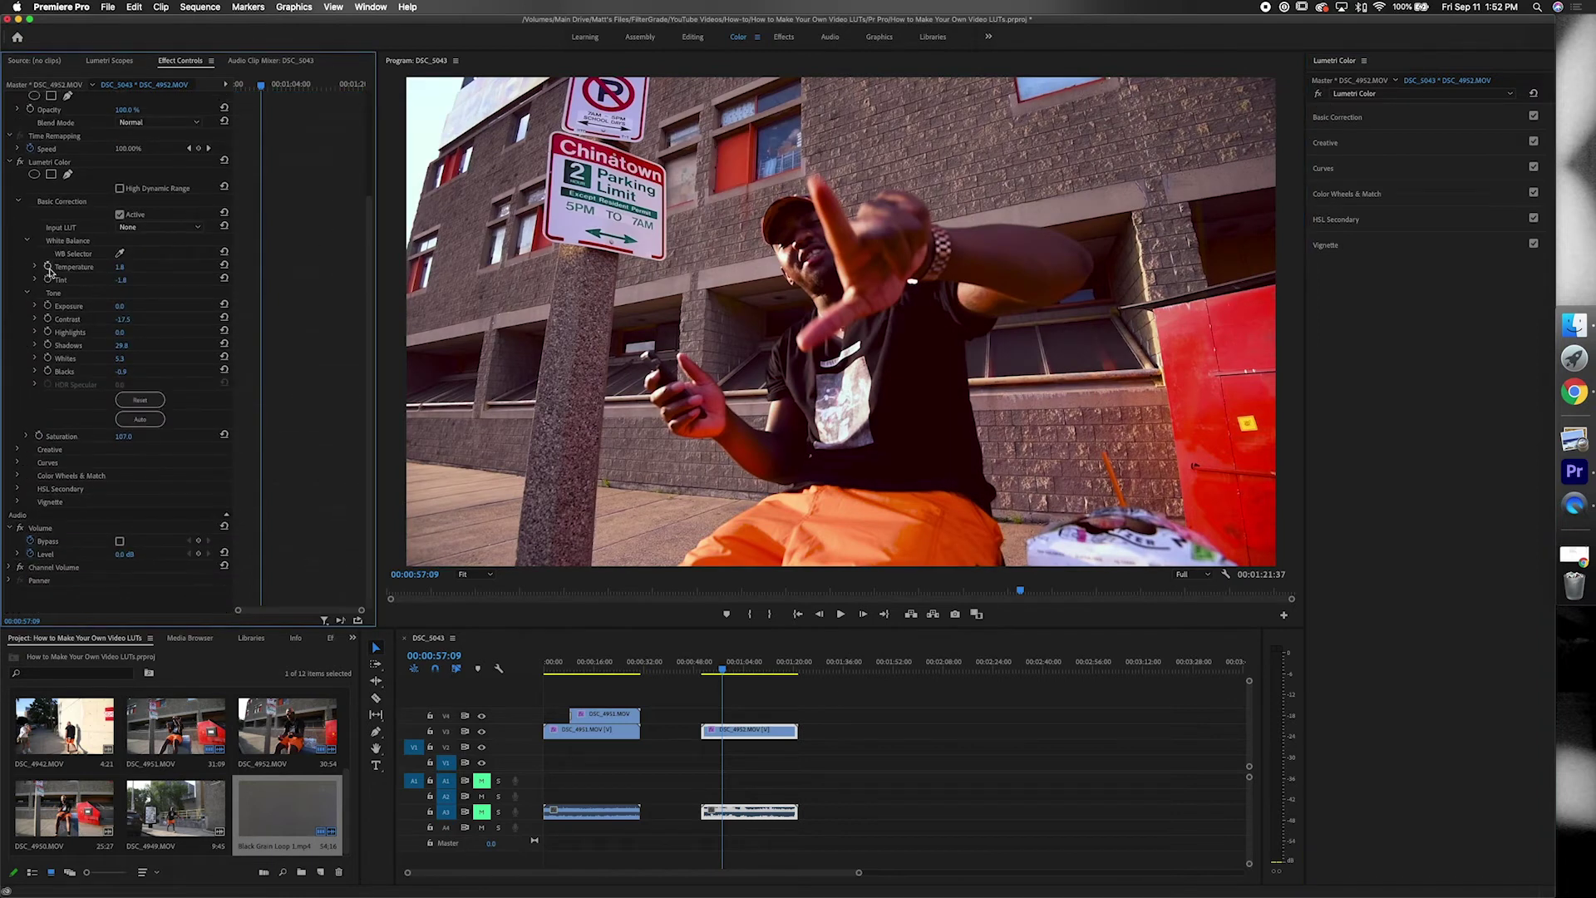
pyautogui.click(18, 201)
pyautogui.click(18, 361)
pyautogui.click(18, 361)
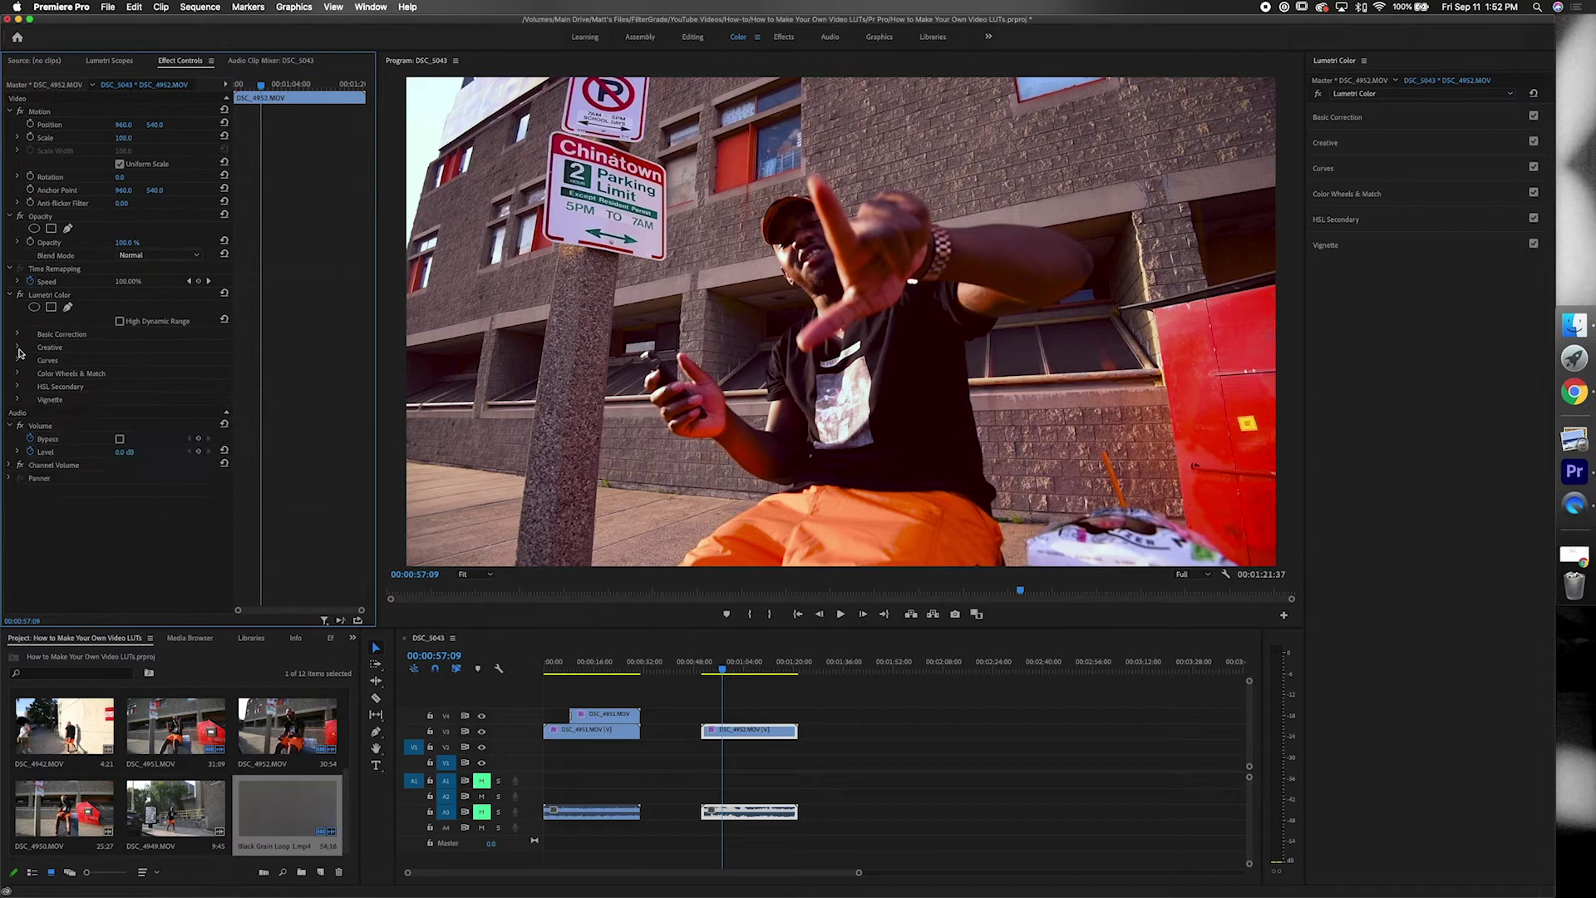
# Try a Faded Film value of 17 under Creative in Effect Controls and return it to 0.
pyautogui.click(19, 349)
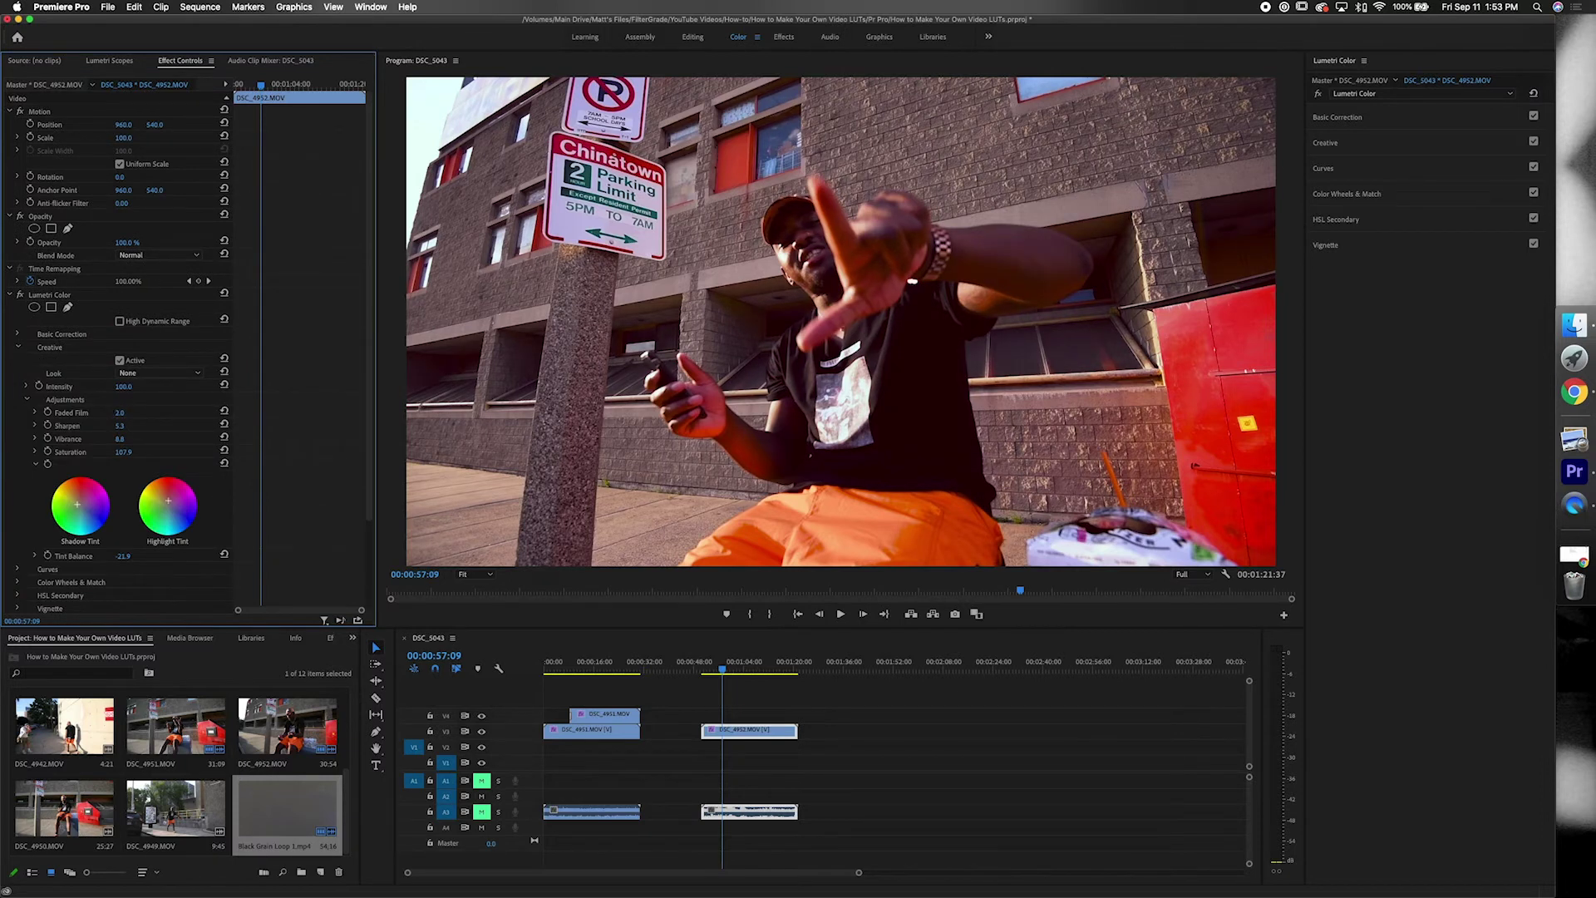
pyautogui.moveTo(119, 413)
pyautogui.mouseDown()
pyautogui.moveTo(162, 413)
pyautogui.moveTo(146, 413)
pyautogui.mouseUp()
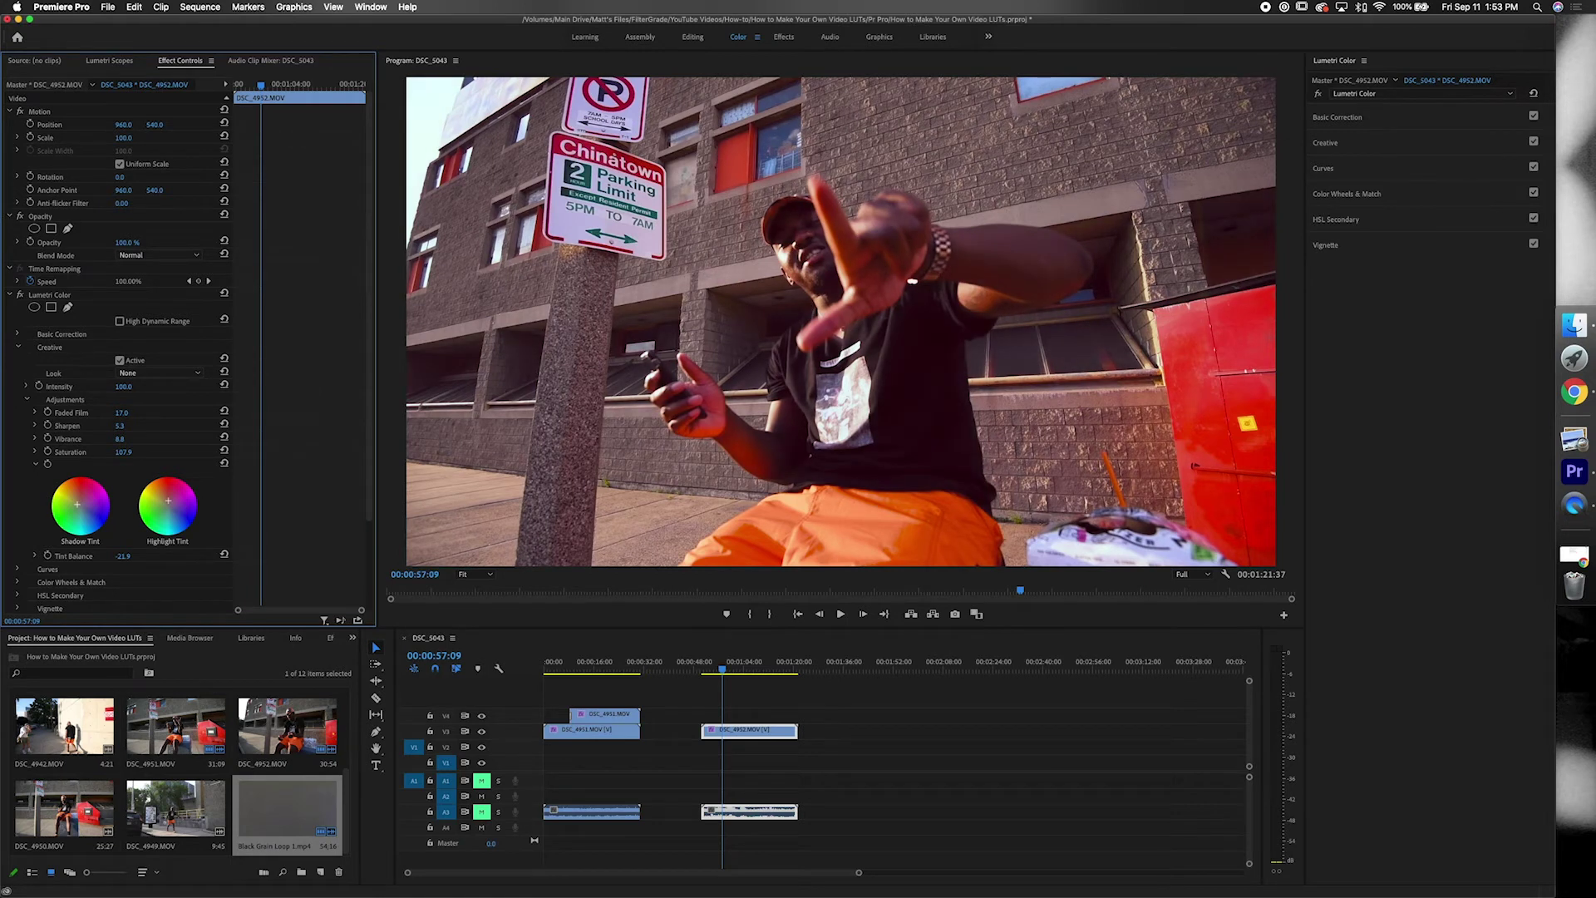
pyautogui.moveTo(132, 413); pyautogui.dragTo(148, 413)
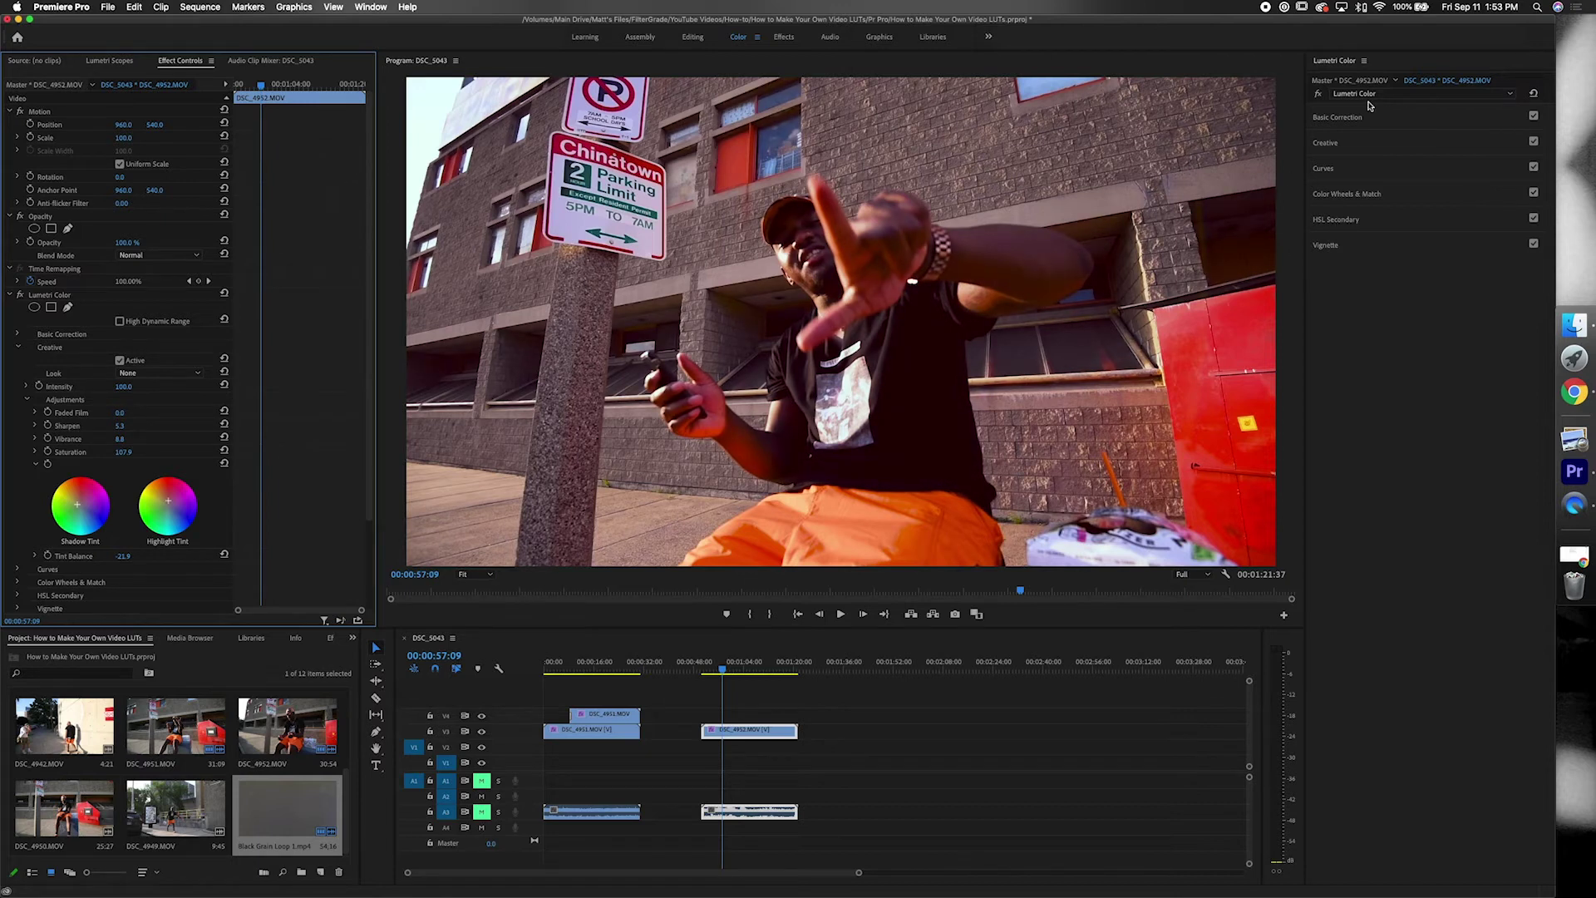
# Save the Lumetri Color grade as a preset named TOBI.
pyautogui.click(1344, 62)
pyautogui.click(1365, 64)
pyautogui.click(1365, 63)
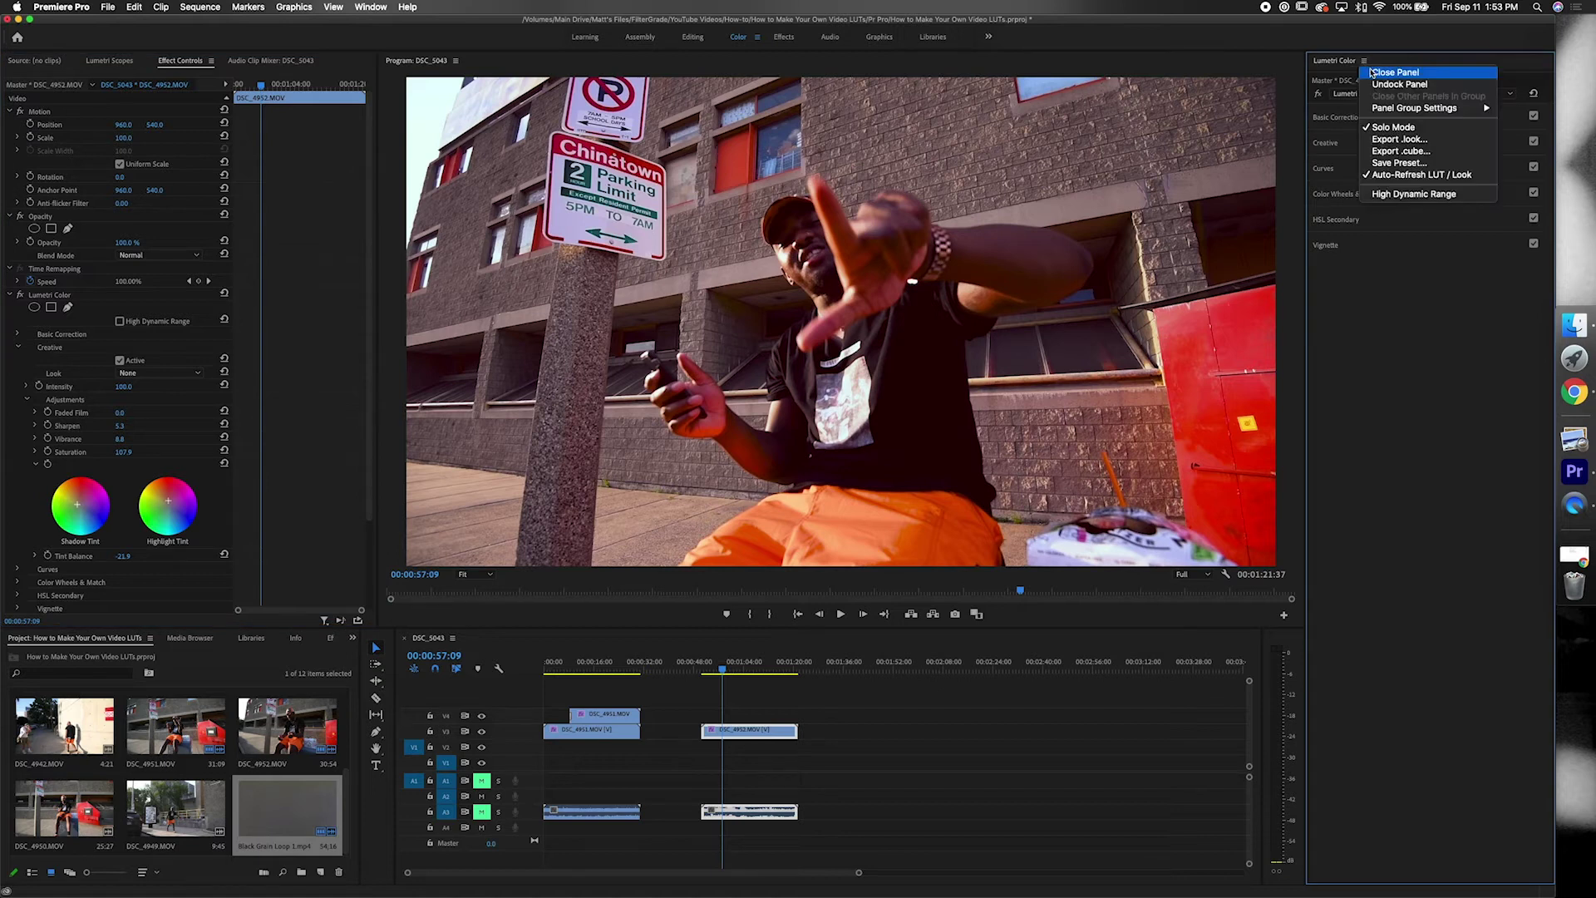
pyautogui.click(1380, 167)
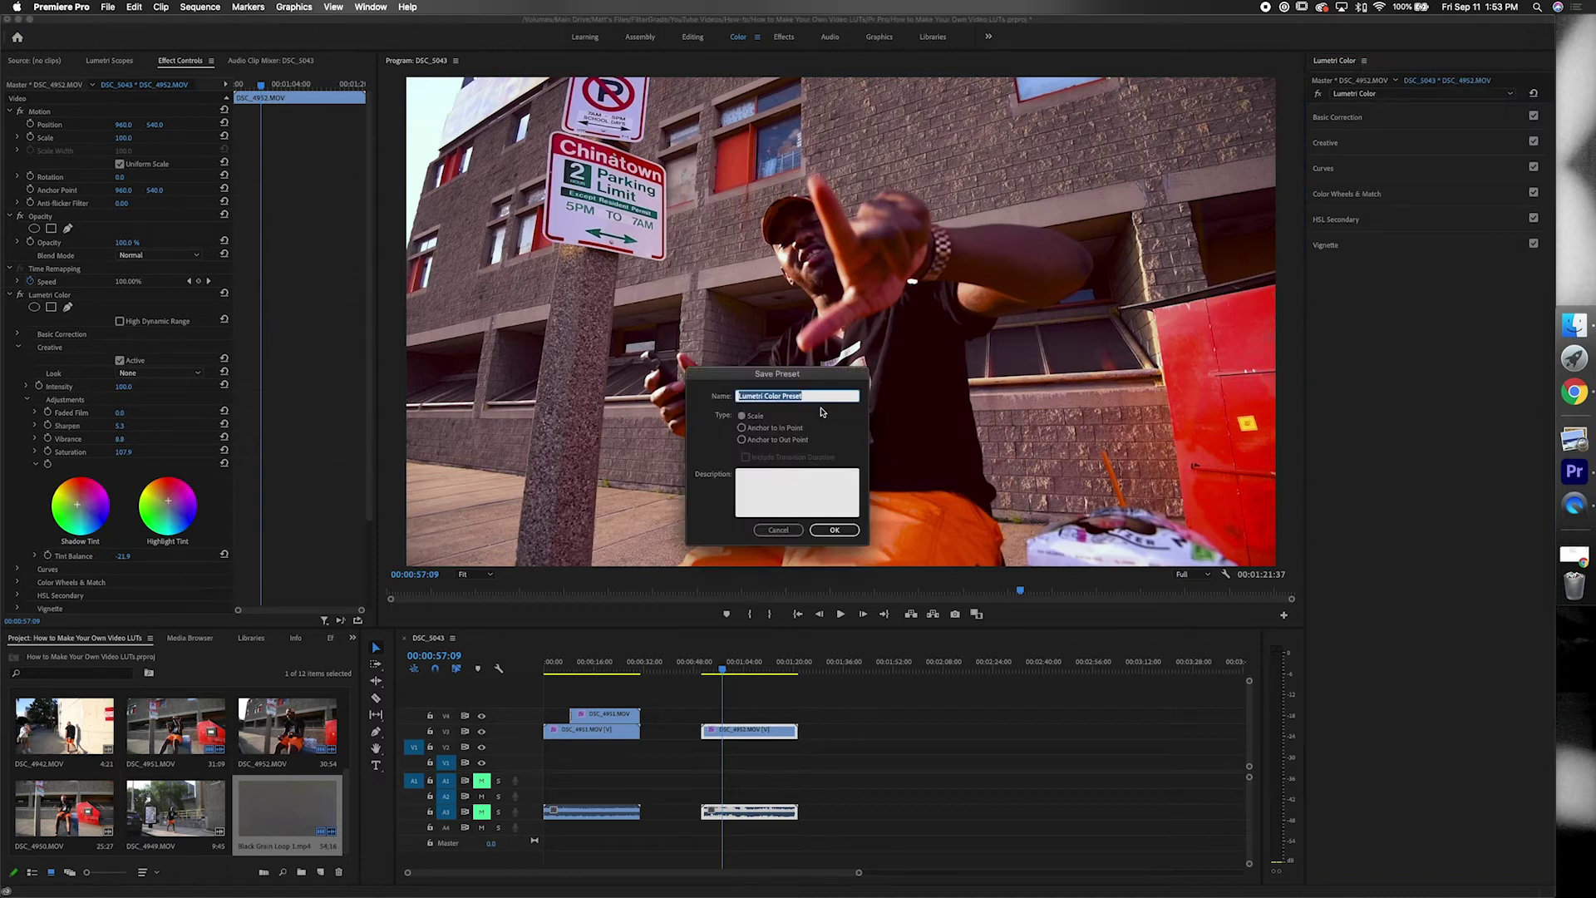
pyautogui.write('TOBI')
pyautogui.click(835, 531)
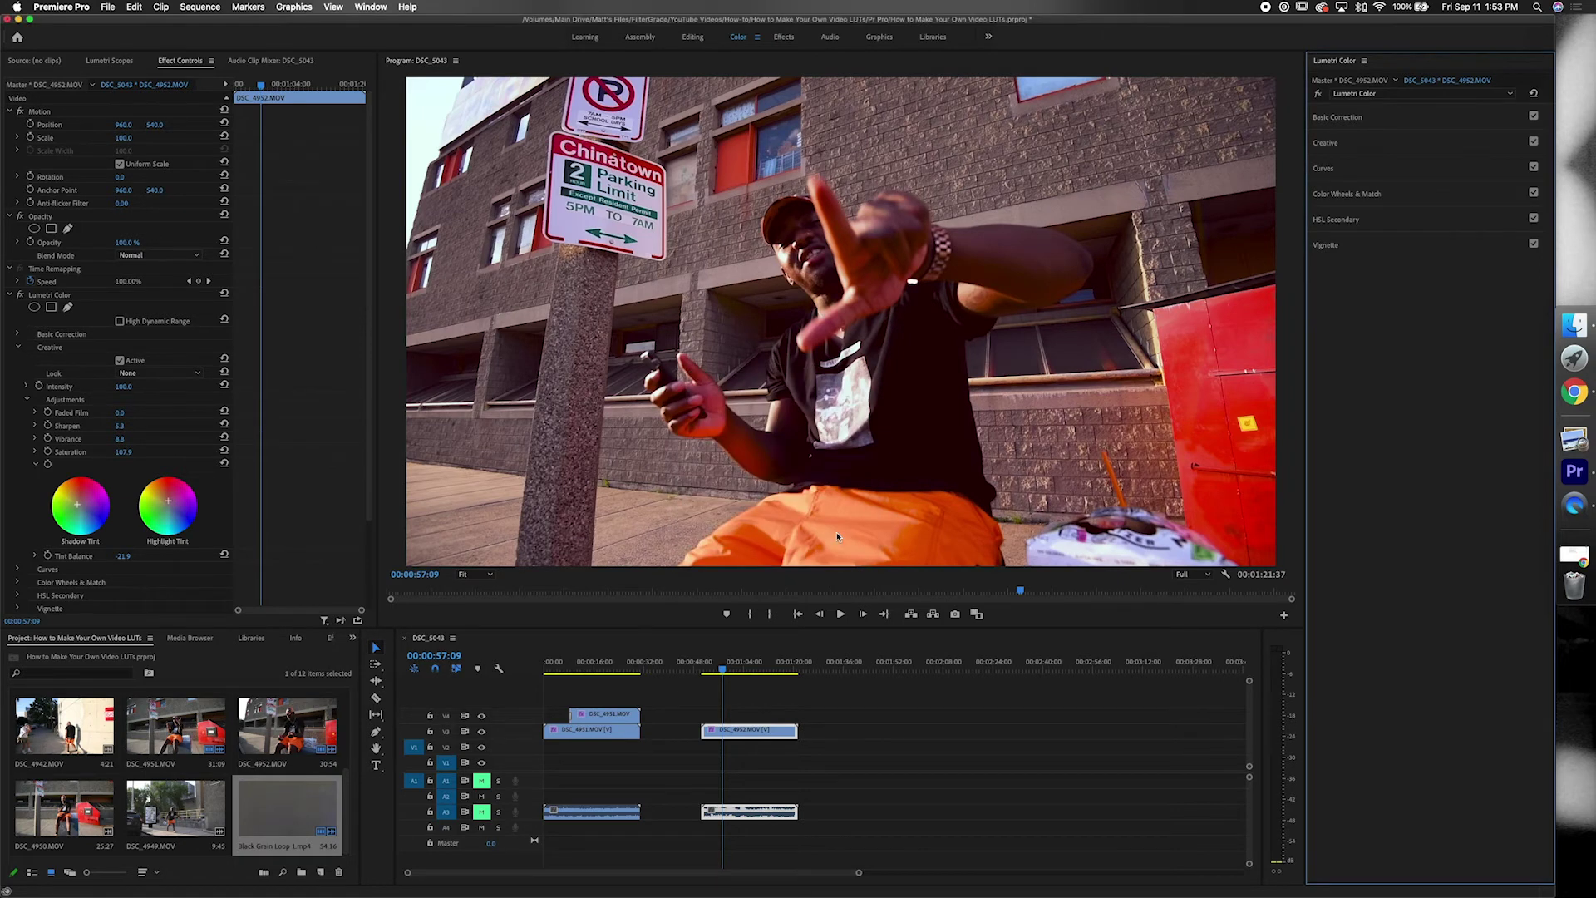
# Export the grade as a Lumetri Look named TOBI into a new TOBI LUT folder inside How to Make Your Own Video LUTs.
pyautogui.click(1365, 61)
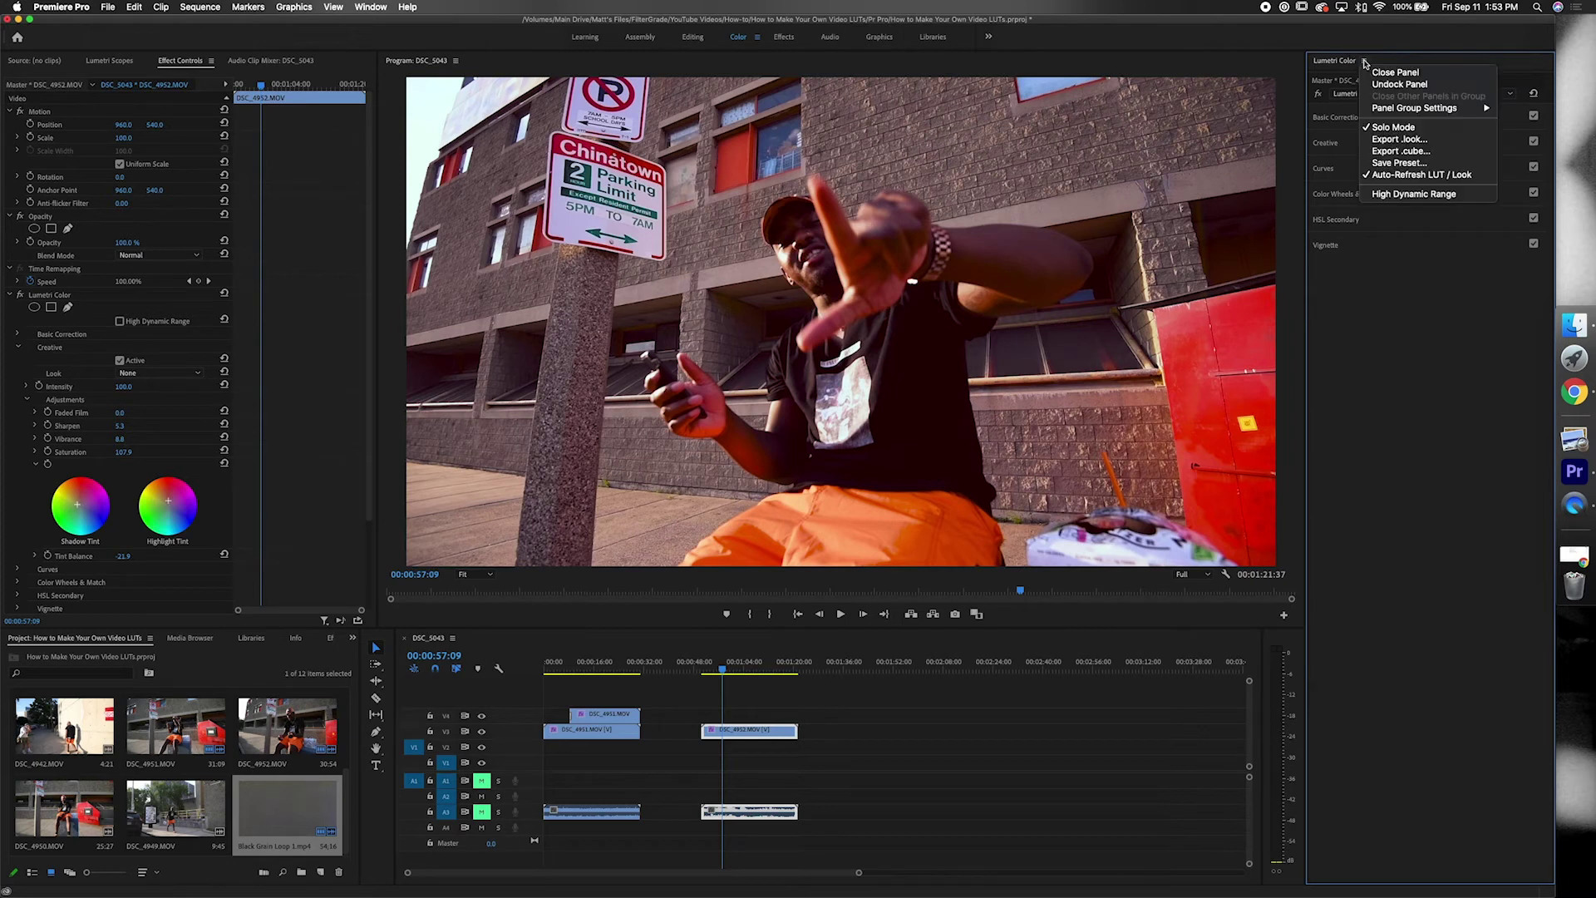
pyautogui.click(1394, 139)
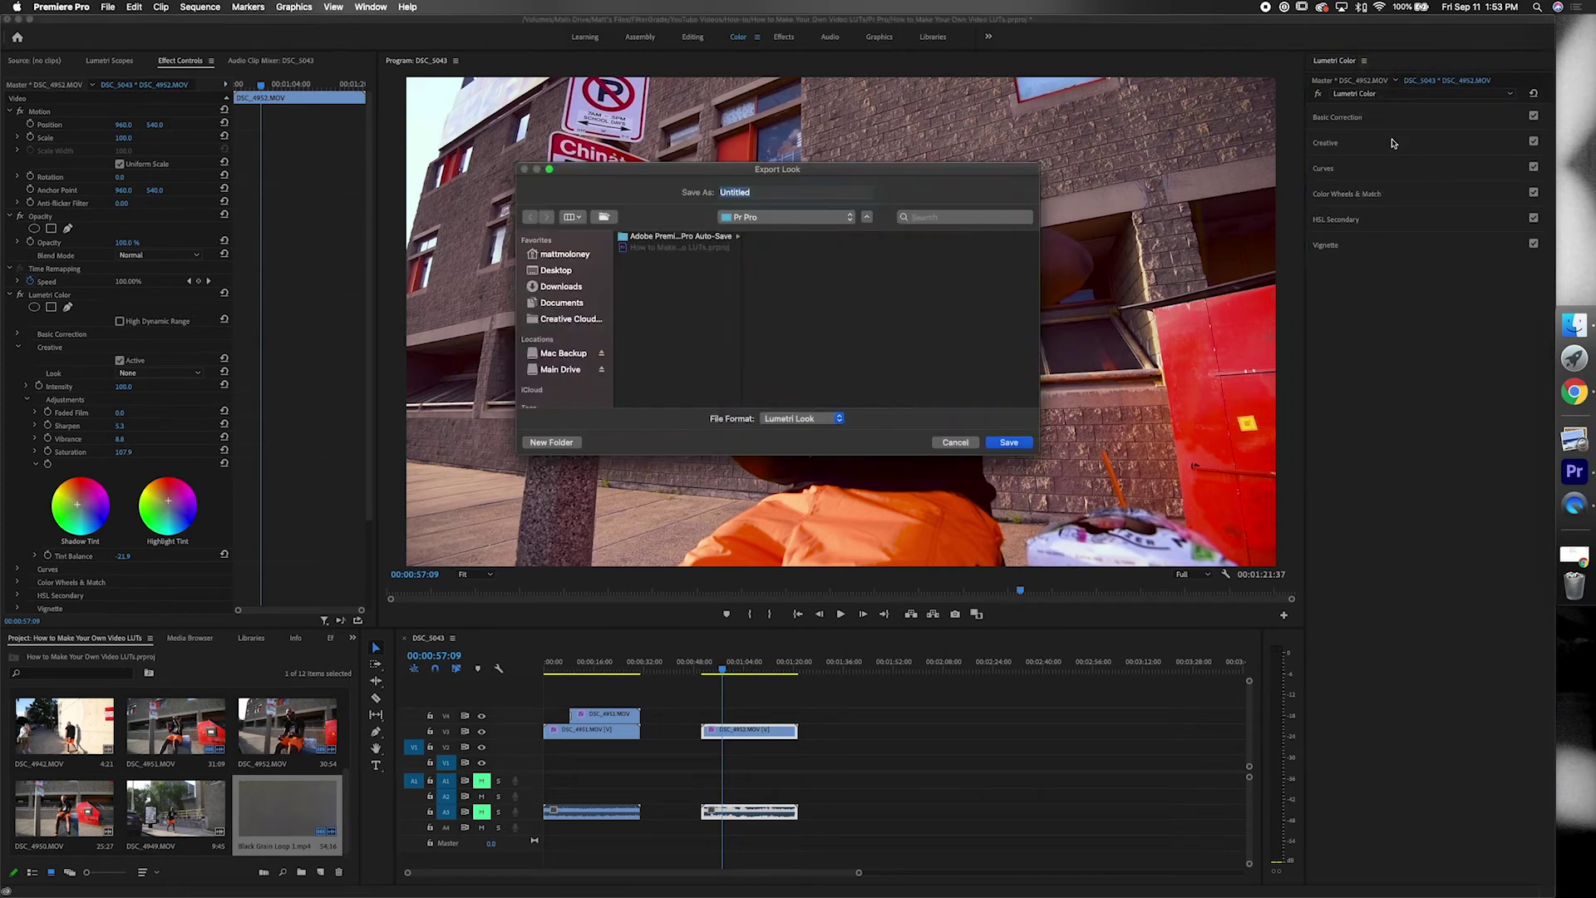
pyautogui.click(809, 217)
pyautogui.click(806, 233)
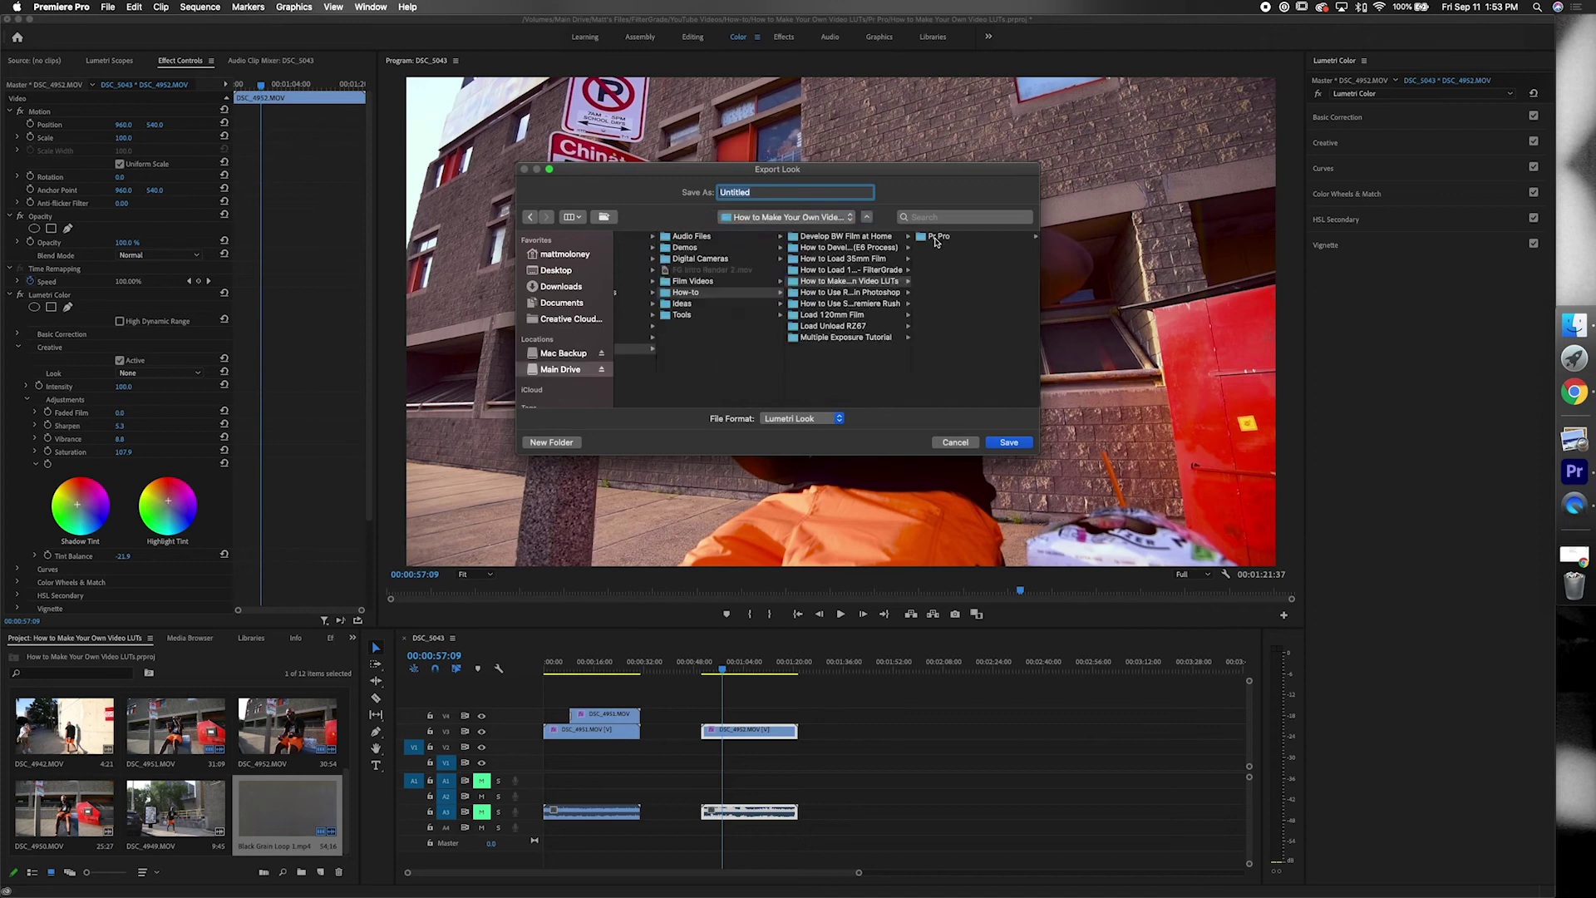
pyautogui.click(571, 441)
pyautogui.write('T')
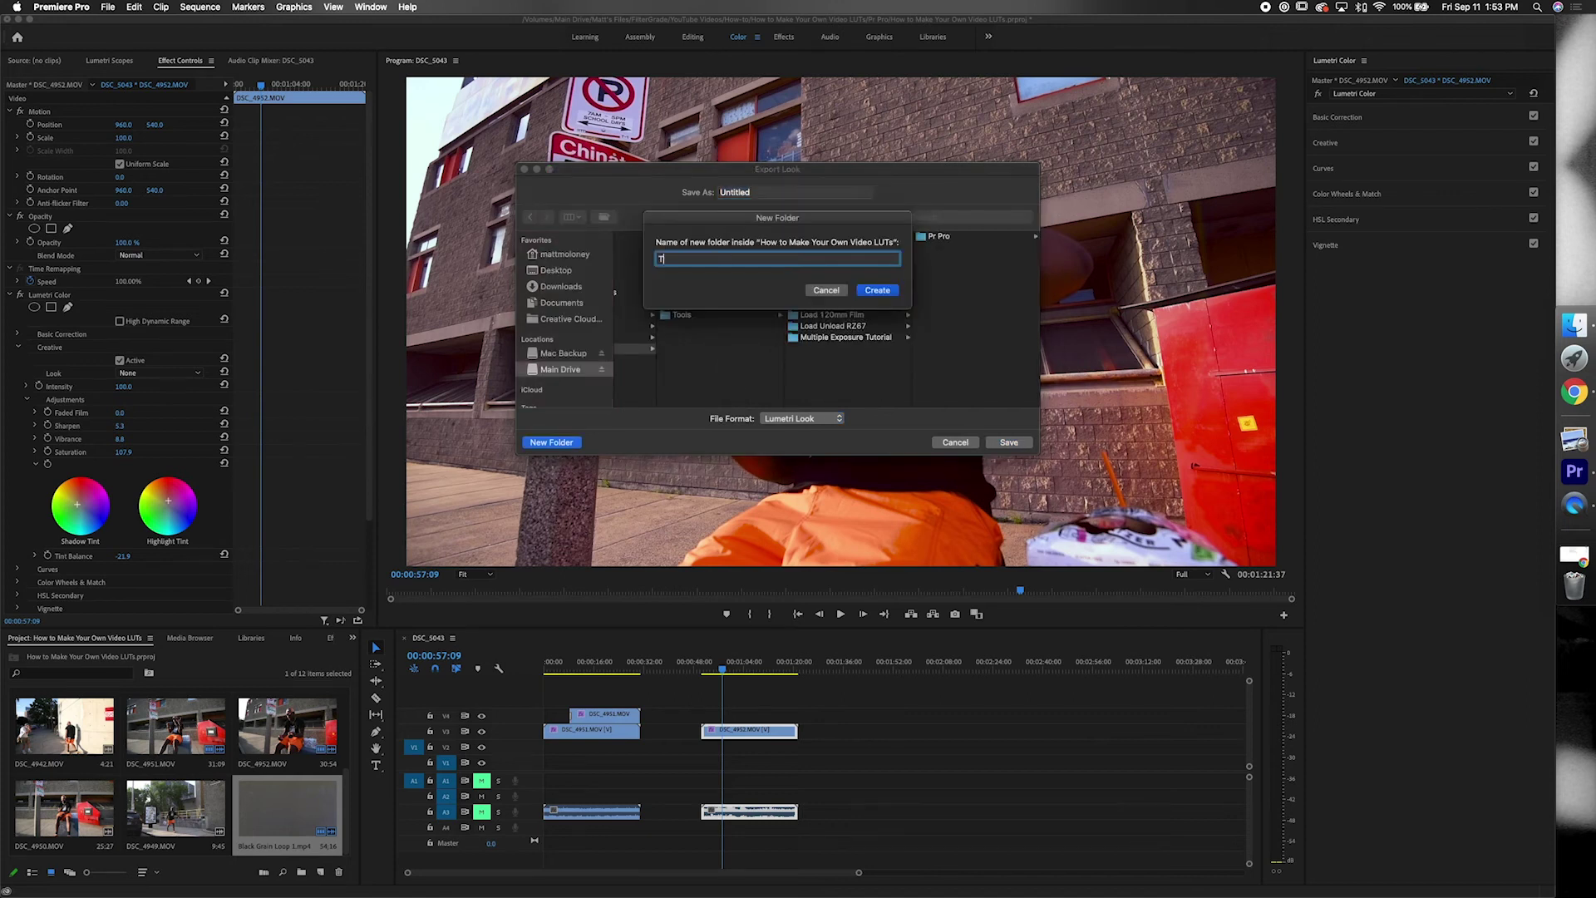
pyautogui.write('OBI LUT')
pyautogui.press('Return')
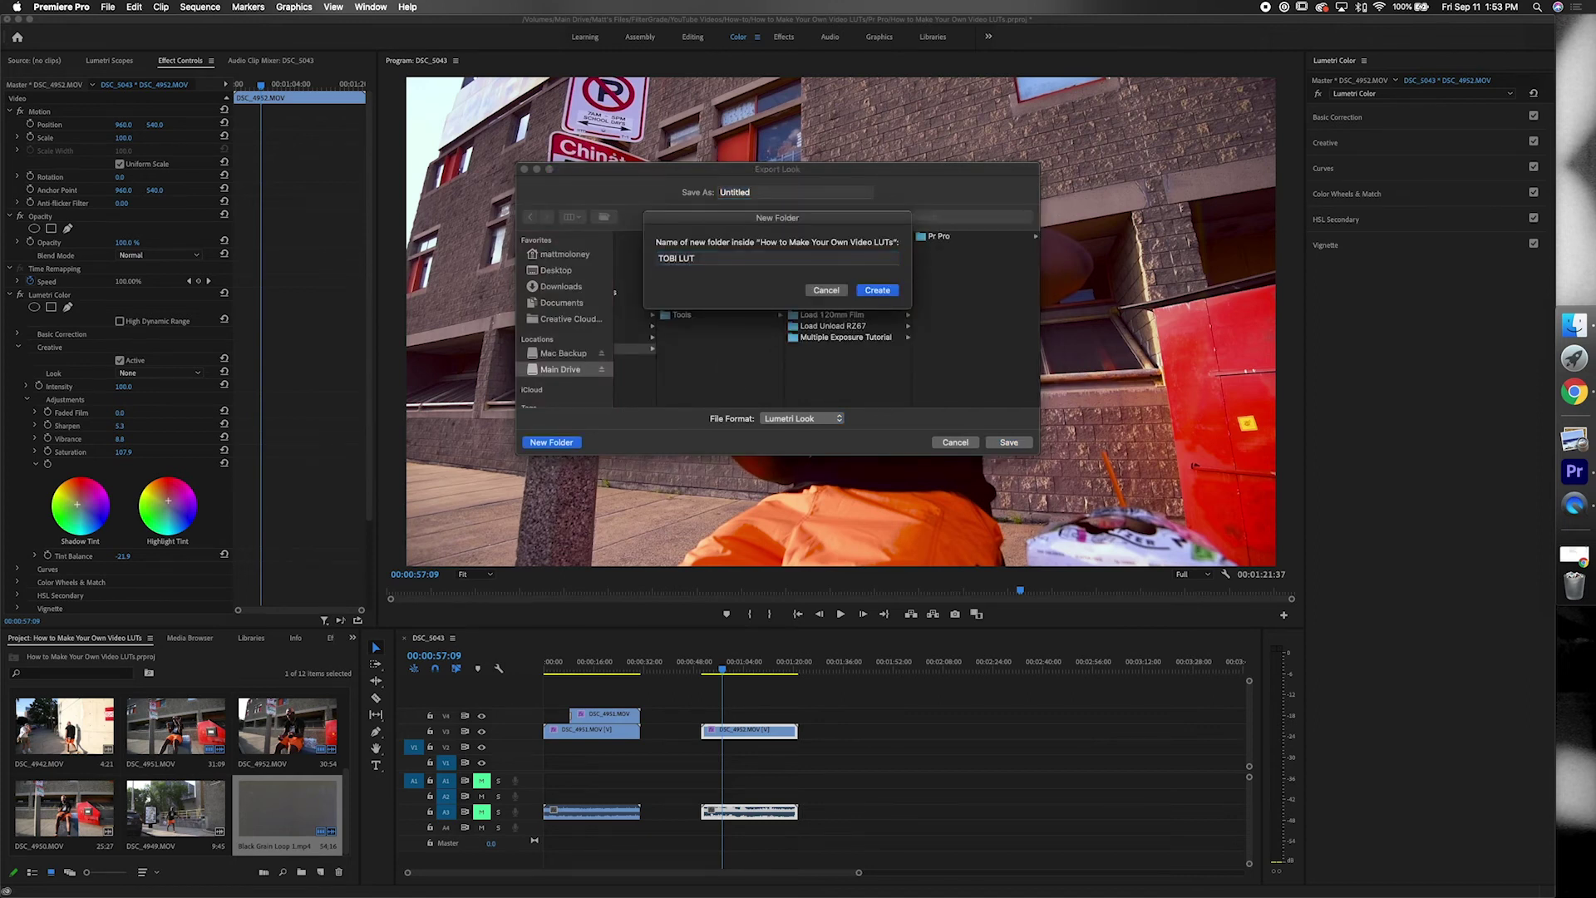
pyautogui.write('TOBI')
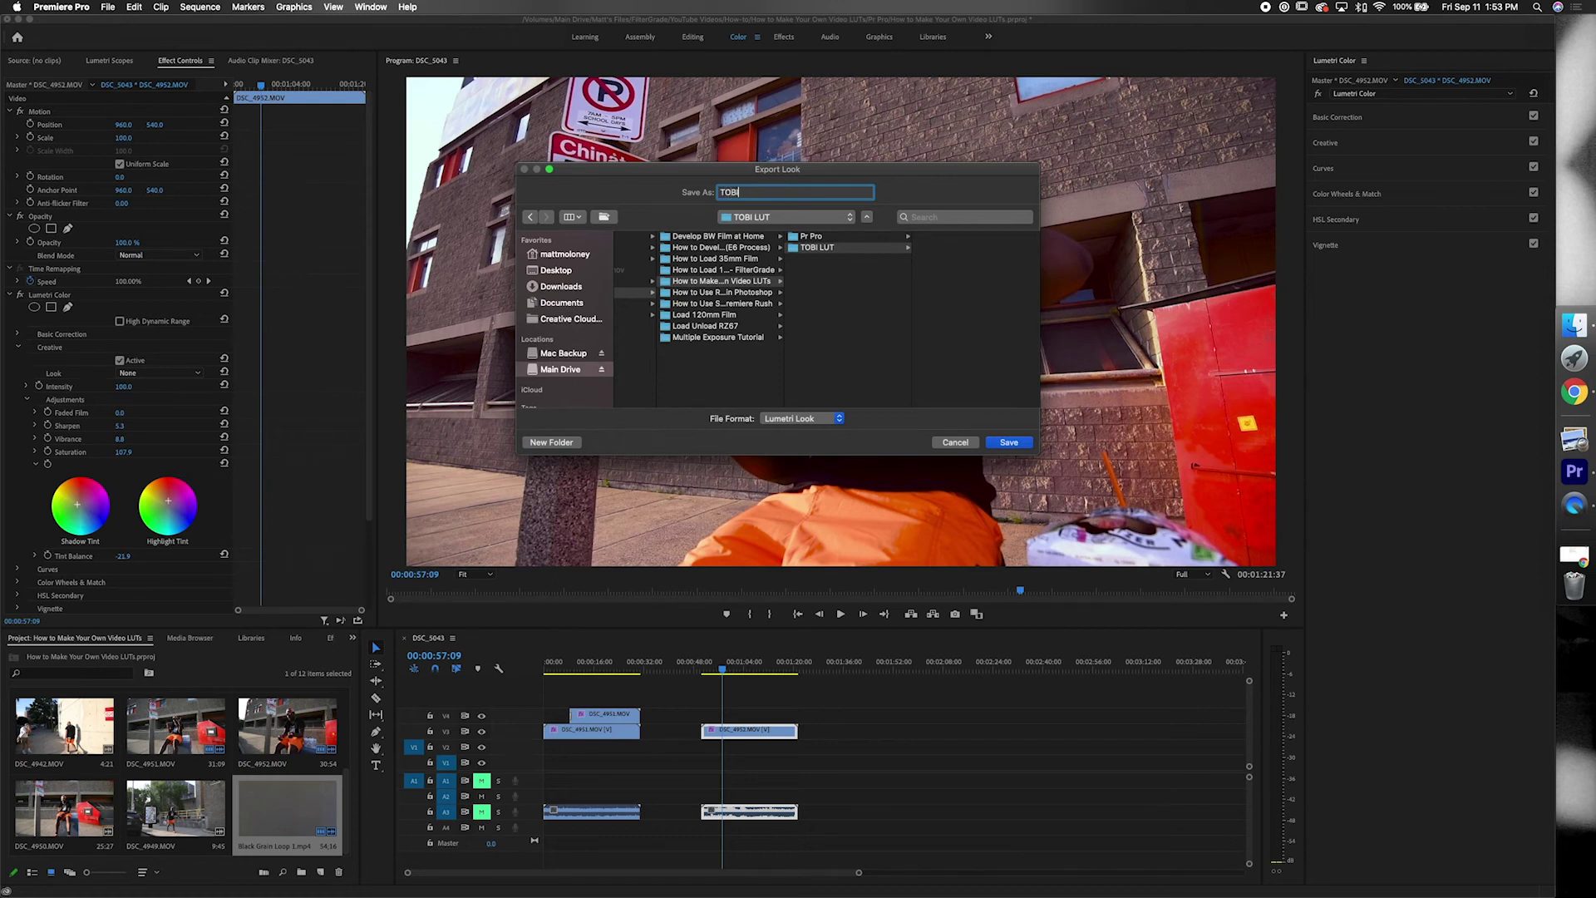
pyautogui.press('Return')
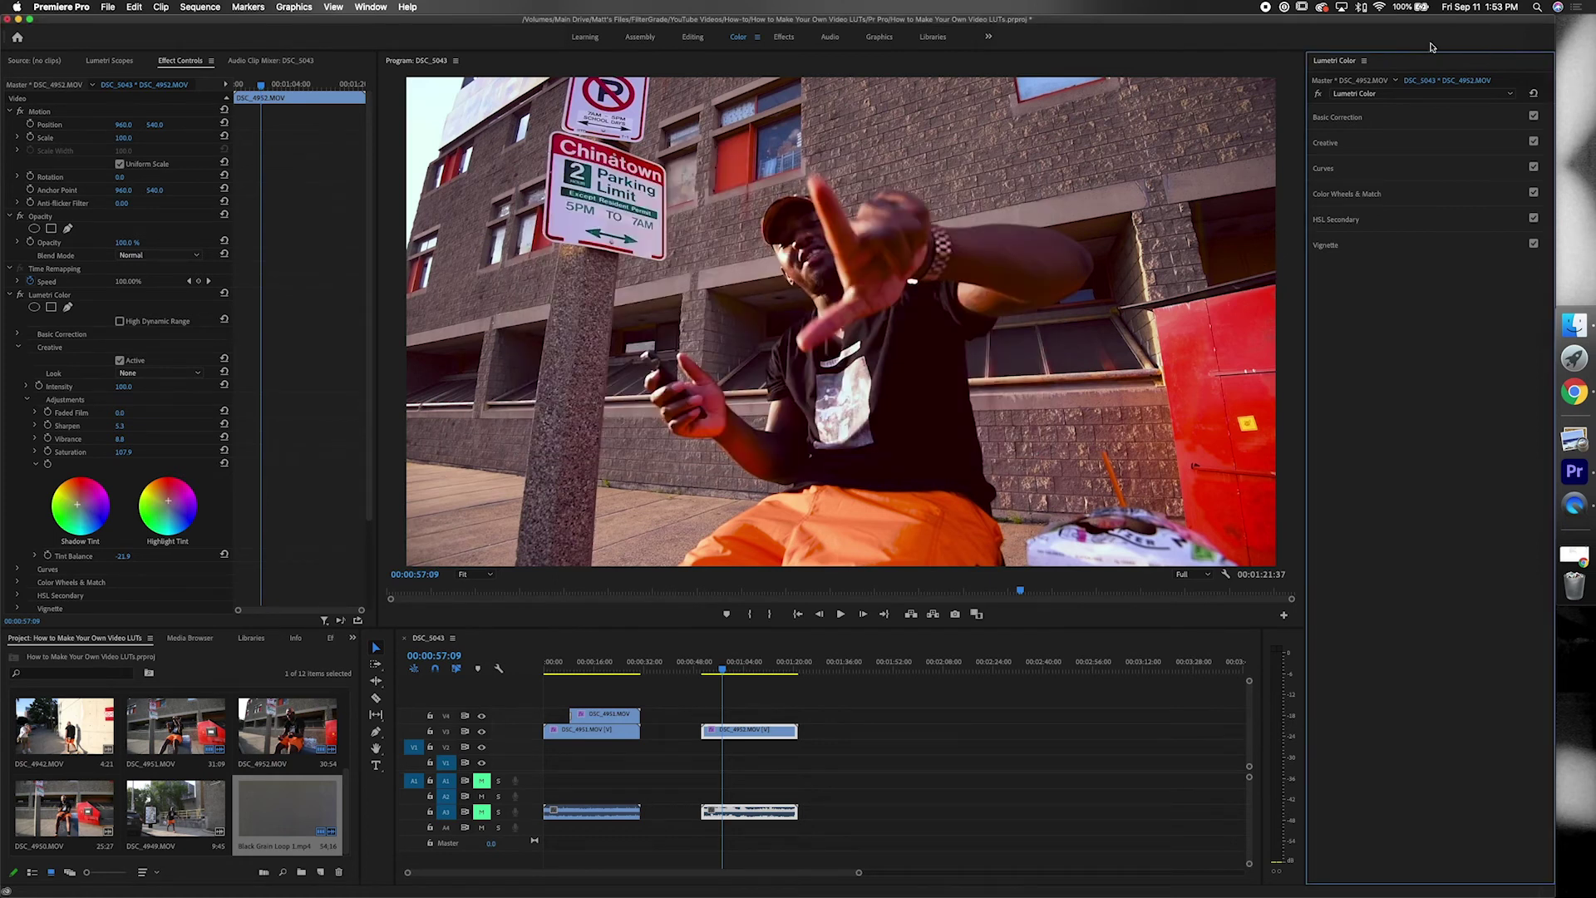
# Export the grade as a Cube LUT named TOBI in the TOBI LUT folder.
pyautogui.rightClick(1353, 65)
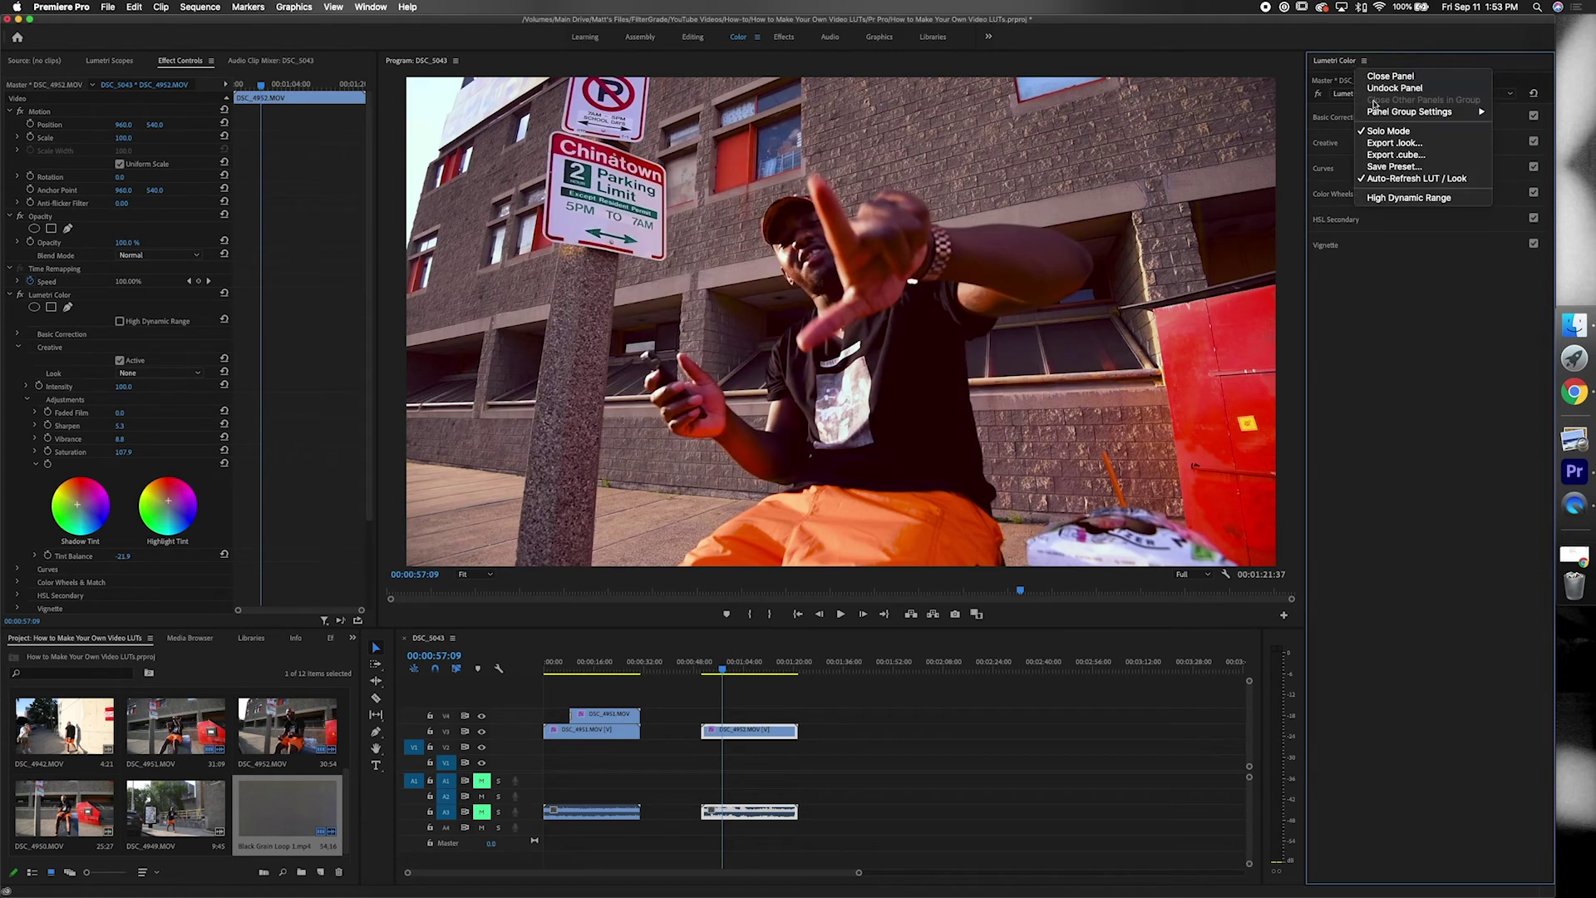
pyautogui.click(1396, 155)
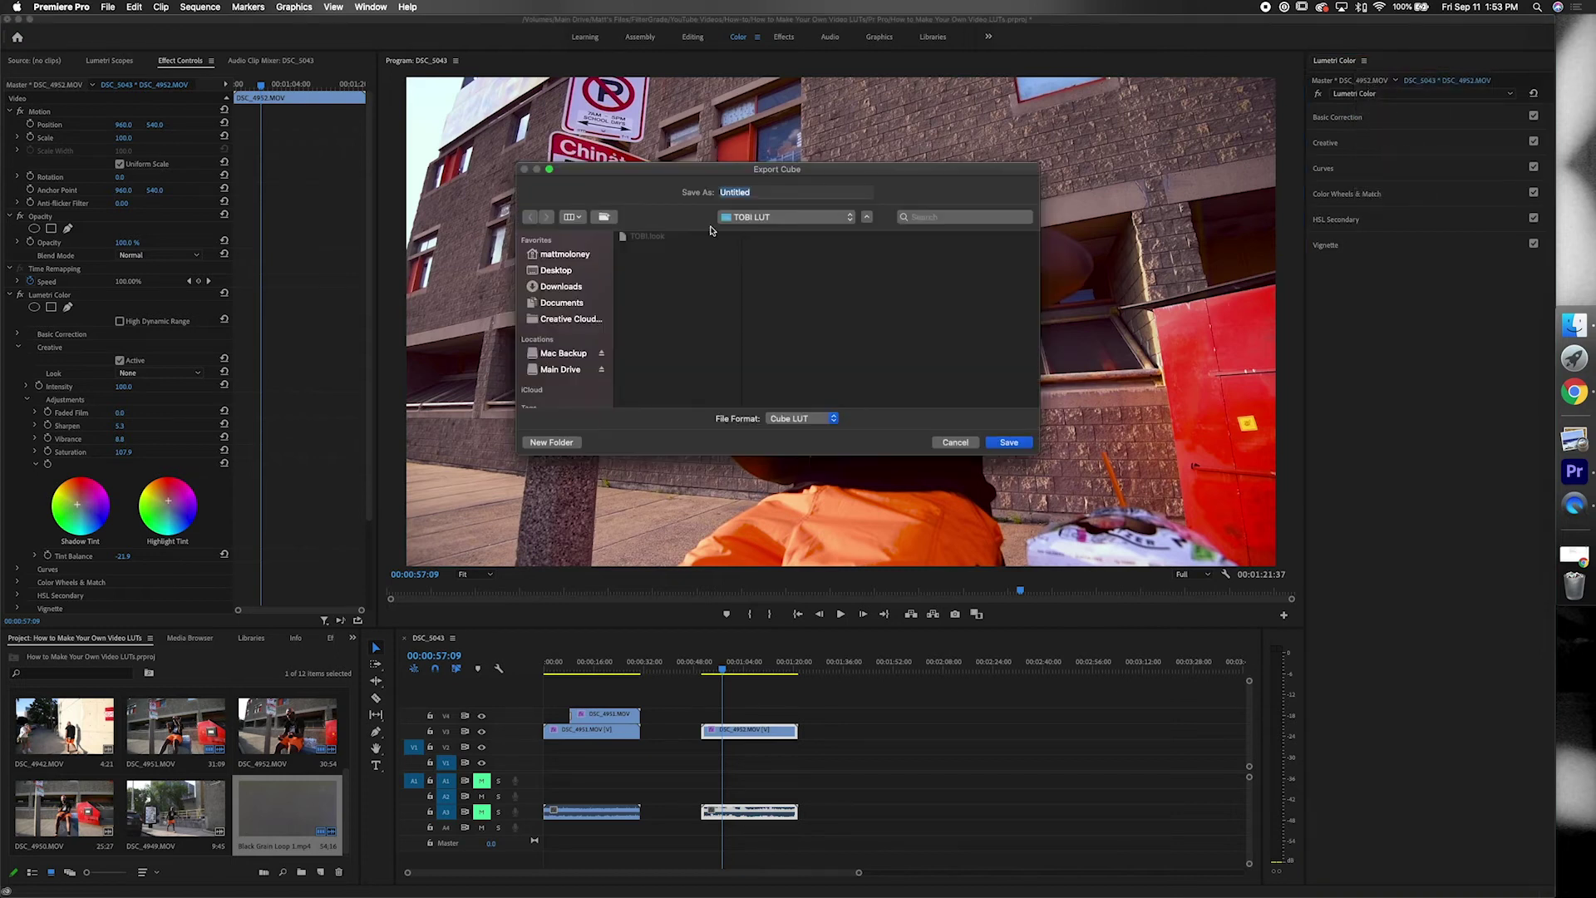
pyautogui.write('TOBI')
pyautogui.press('Return')
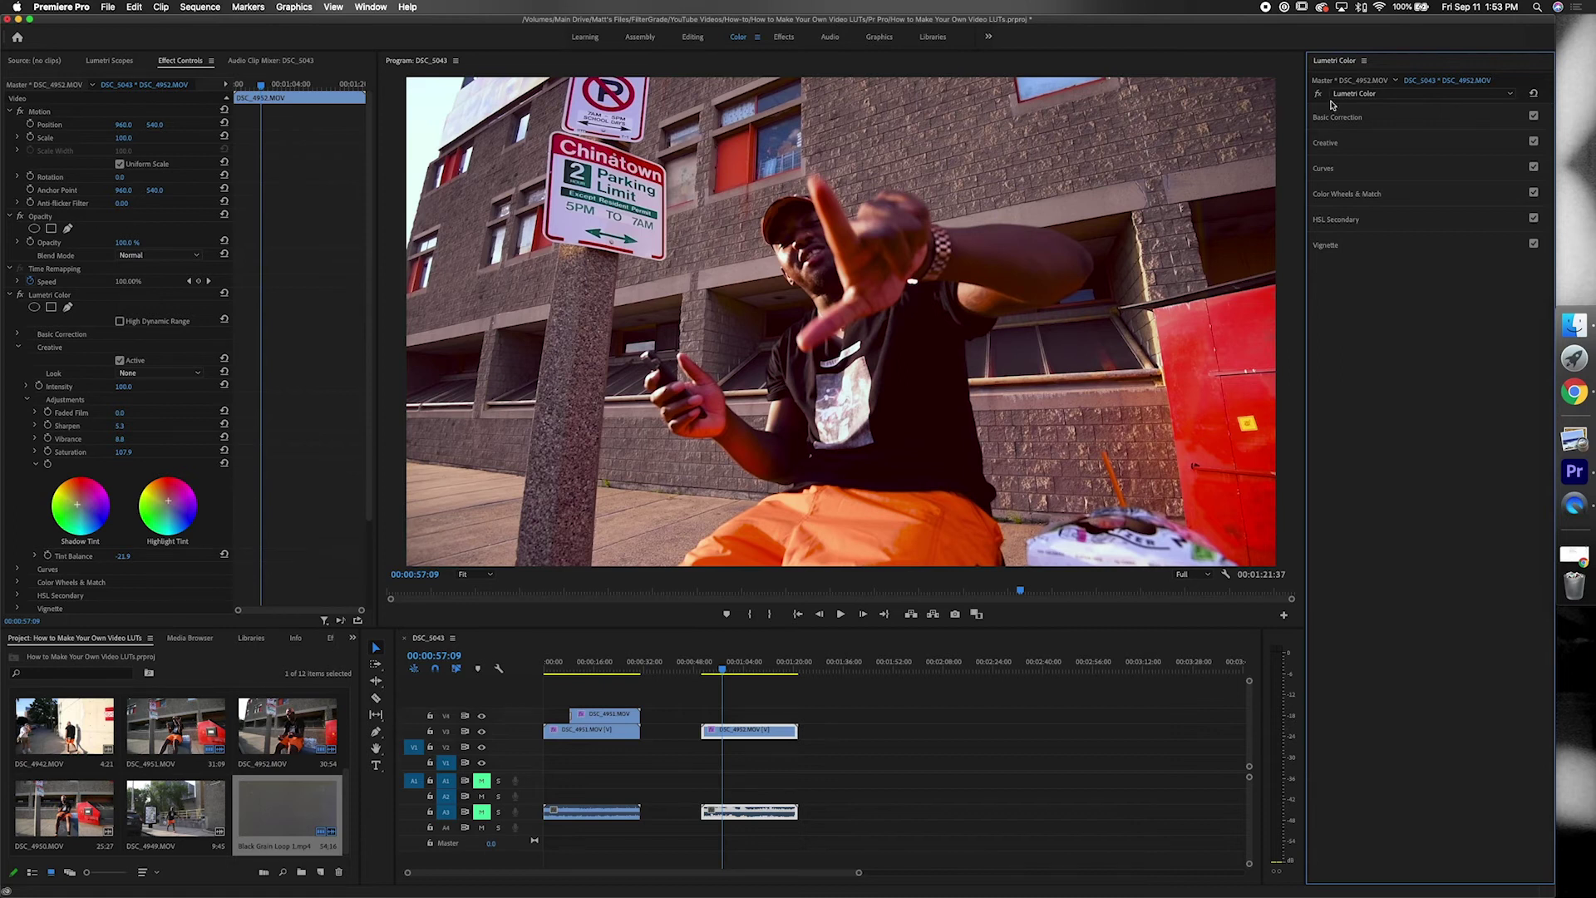
# Clear the effects search and apply the saved TOBI preset to the lower DSC_4951.MOV clip in the sequence.
pyautogui.click(561, 669)
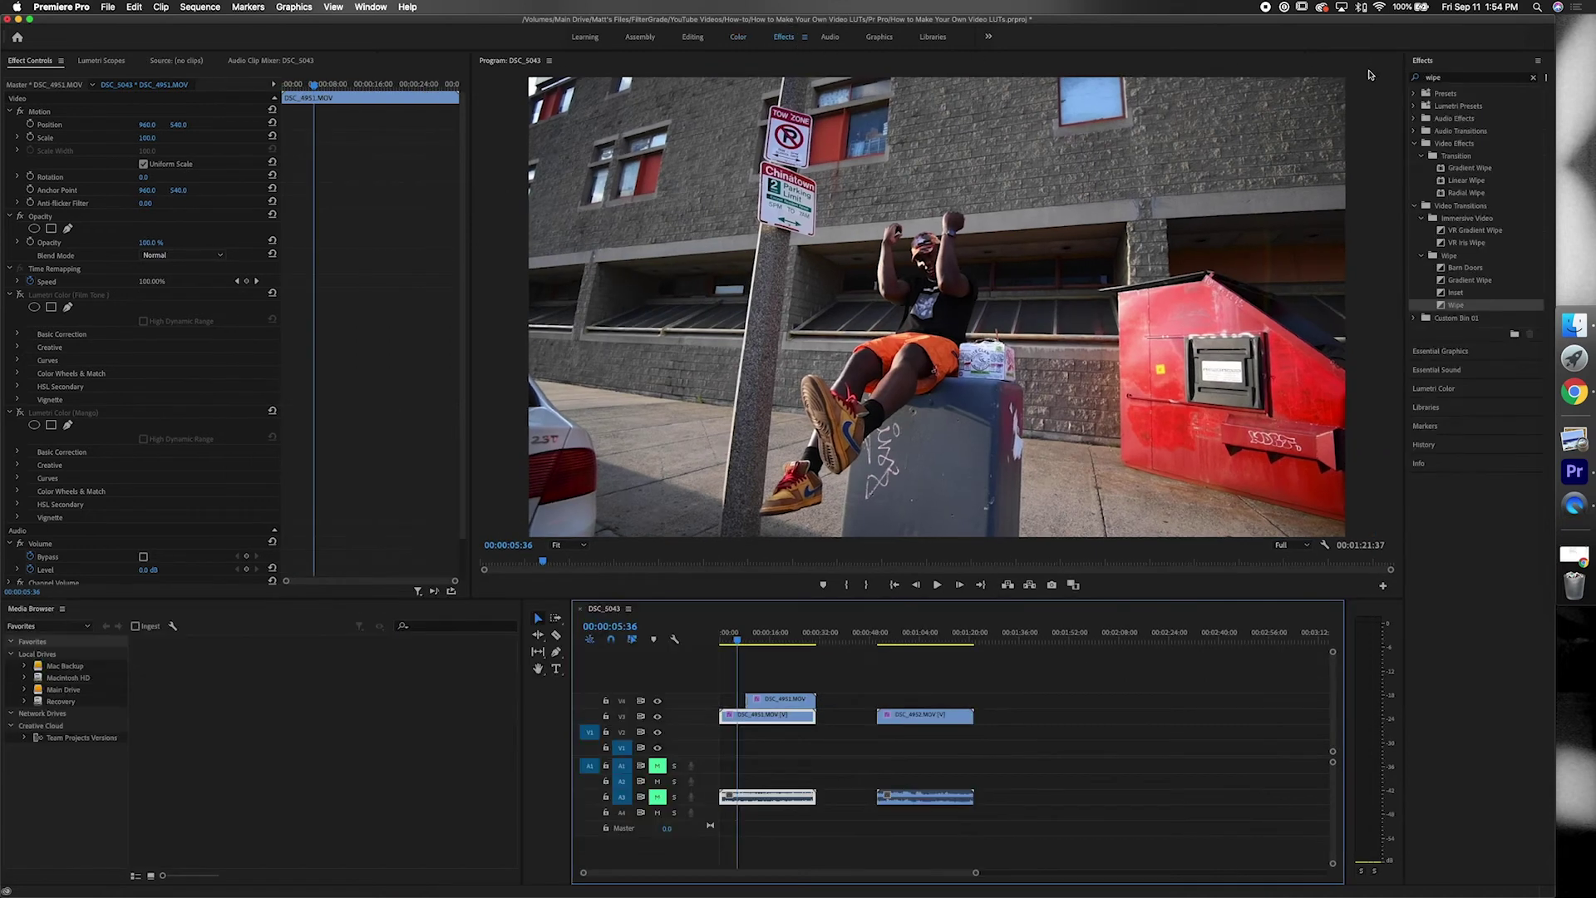
pyautogui.click(1415, 94)
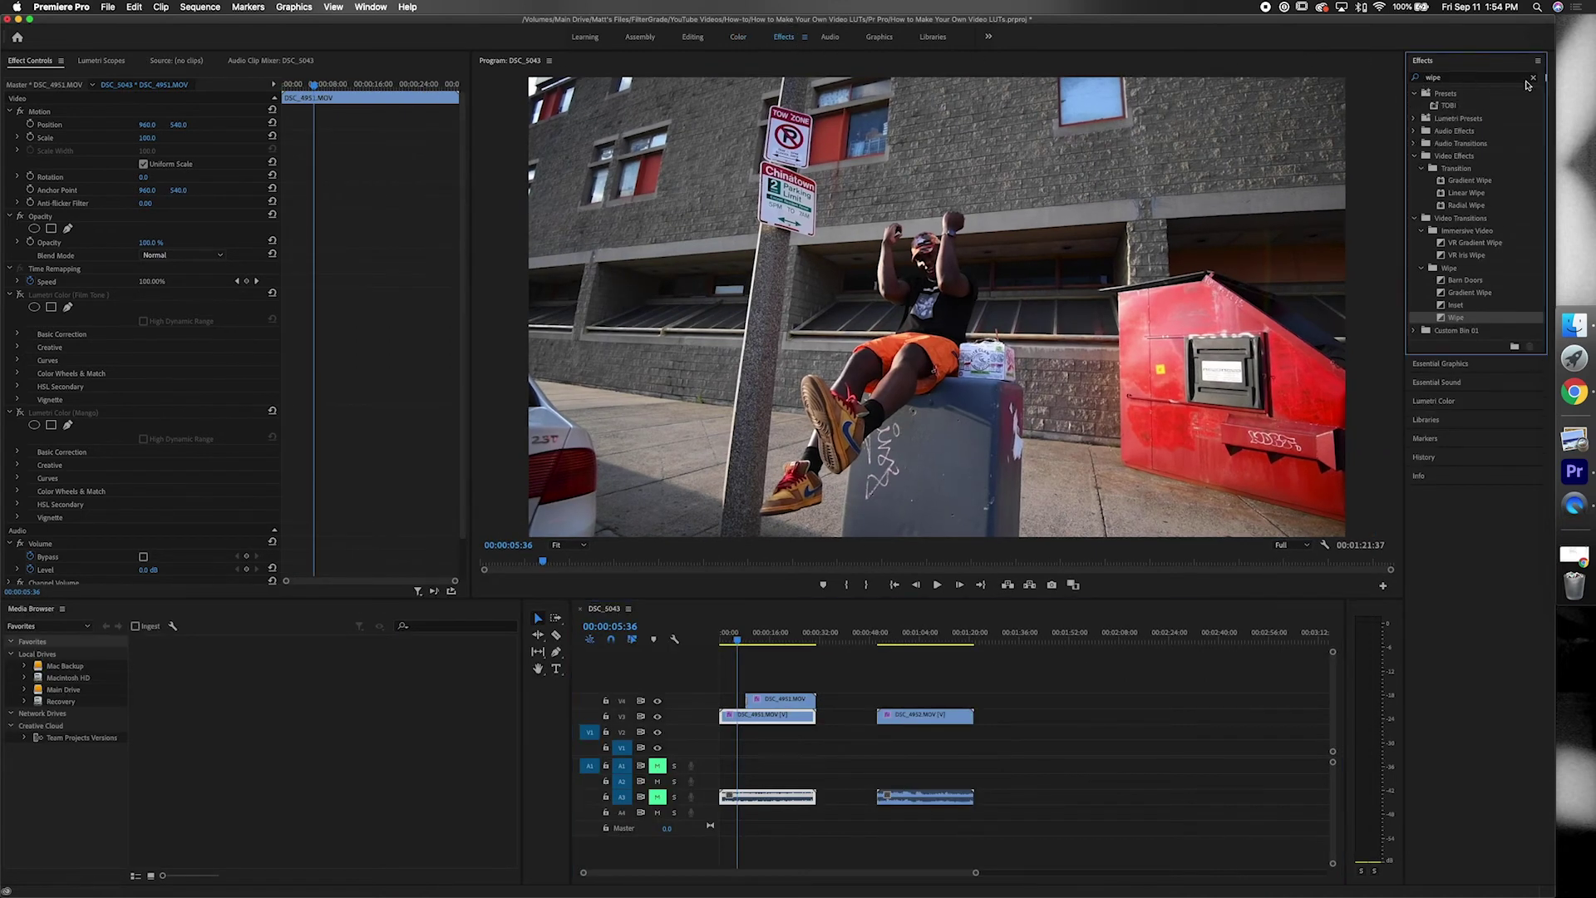
pyautogui.click(1532, 78)
pyautogui.click(1414, 94)
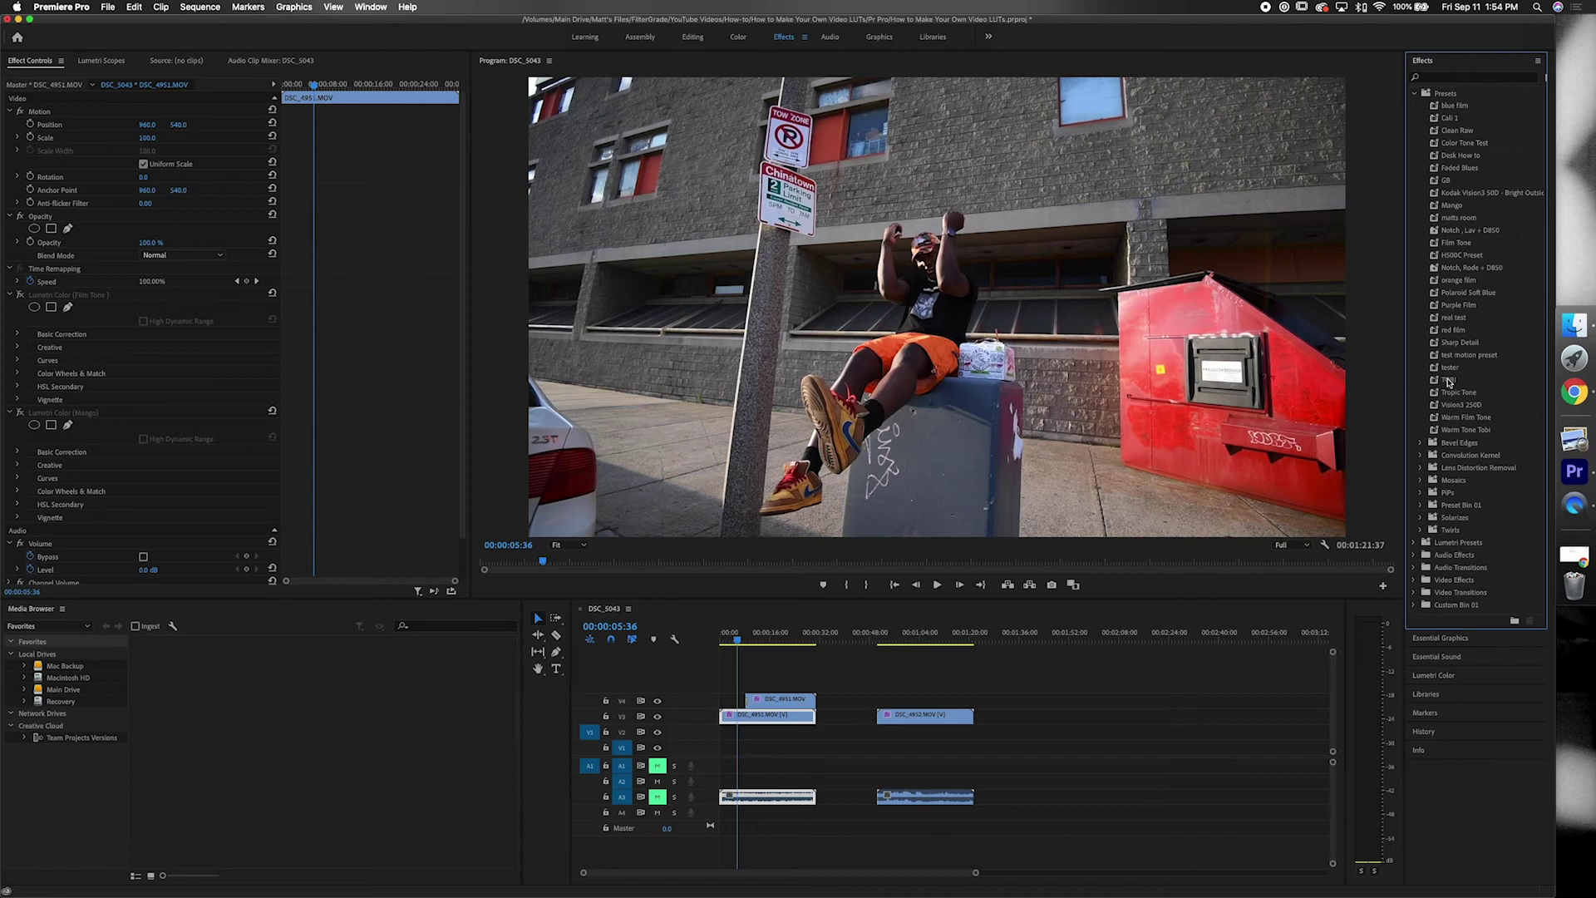
pyautogui.moveTo(1448, 382); pyautogui.dragTo(773, 721)
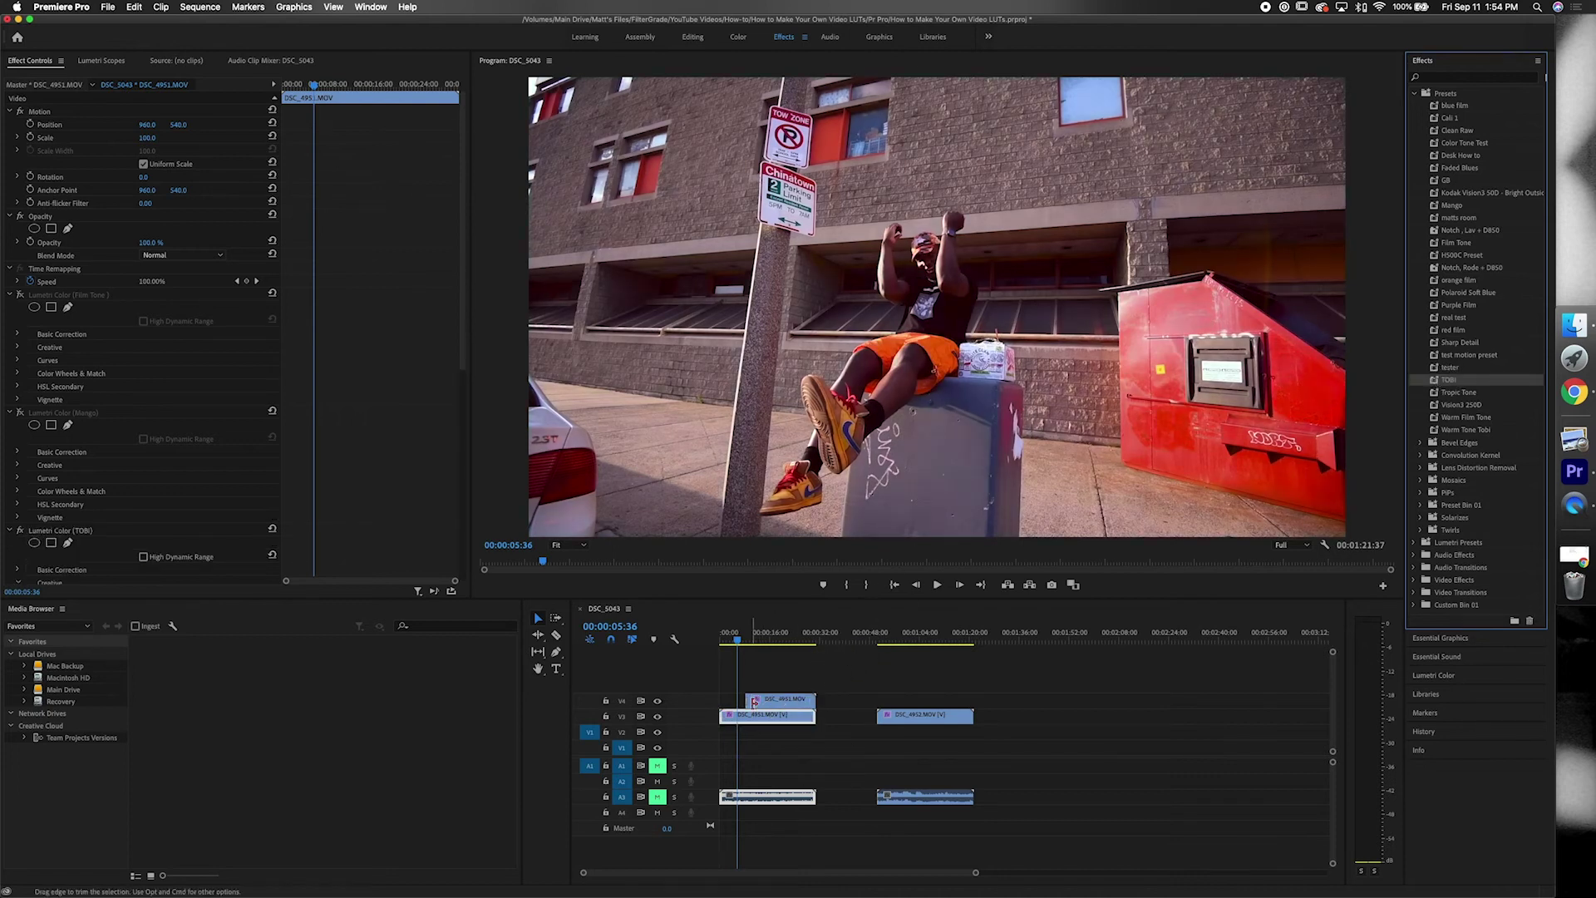
# Play the sequence and turn off output for the track holding the upper DSC_4951.MOV clip.
pyautogui.moveTo(763, 702); pyautogui.dragTo(732, 703)
pyautogui.press('space')
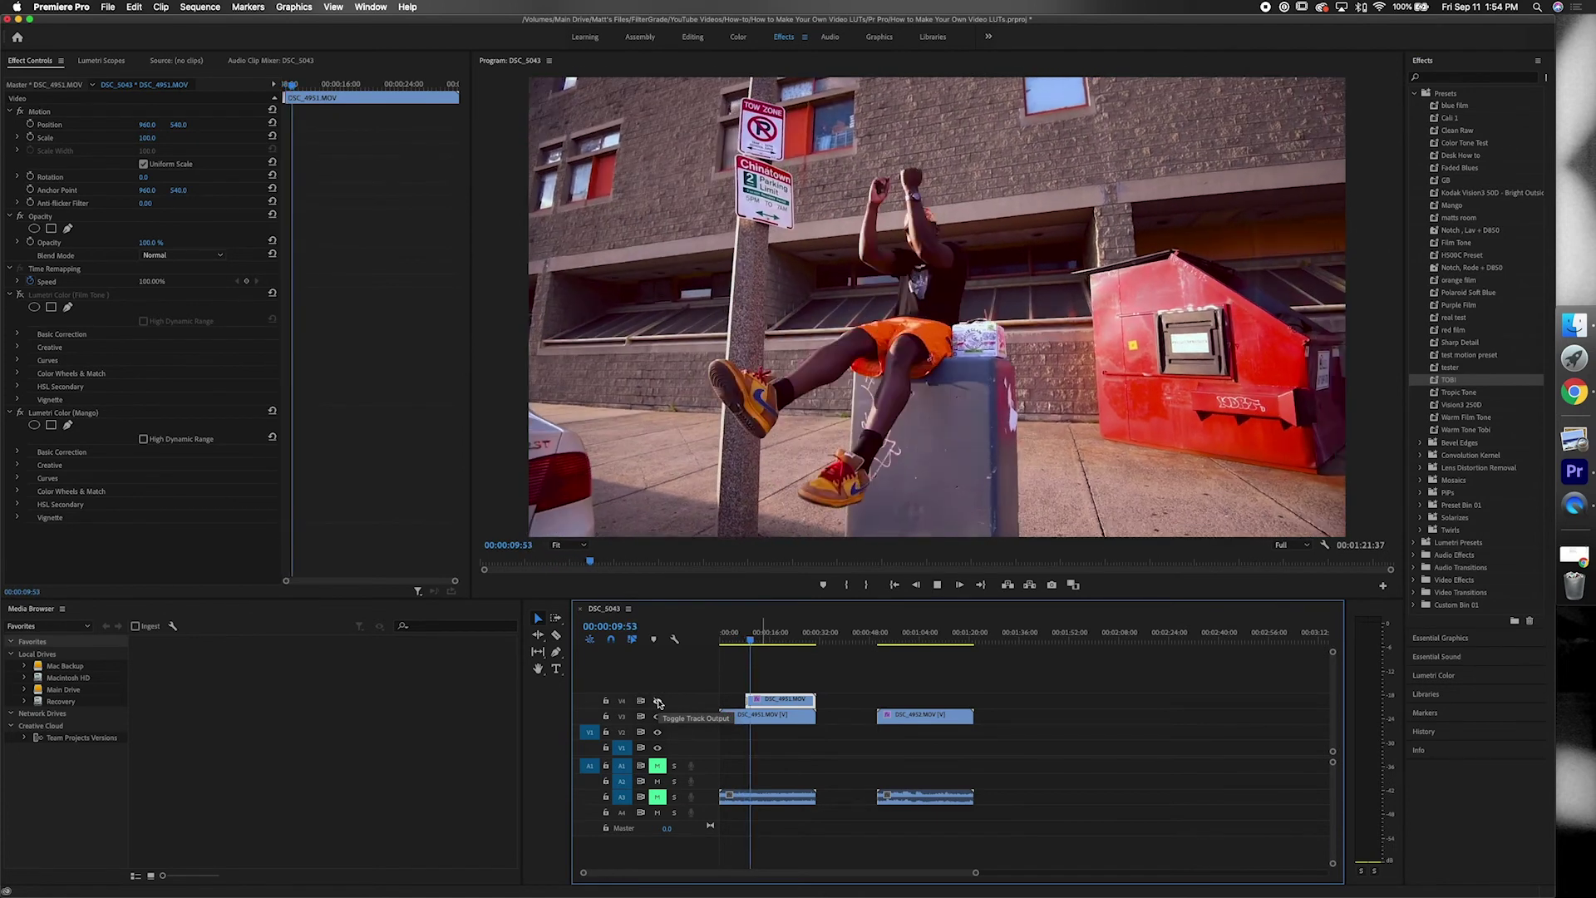
pyautogui.click(658, 702)
pyautogui.press('space')
# Set the program playback resolution to 1/4 and play the sequence from the start to preview the grade.
pyautogui.click(1287, 546)
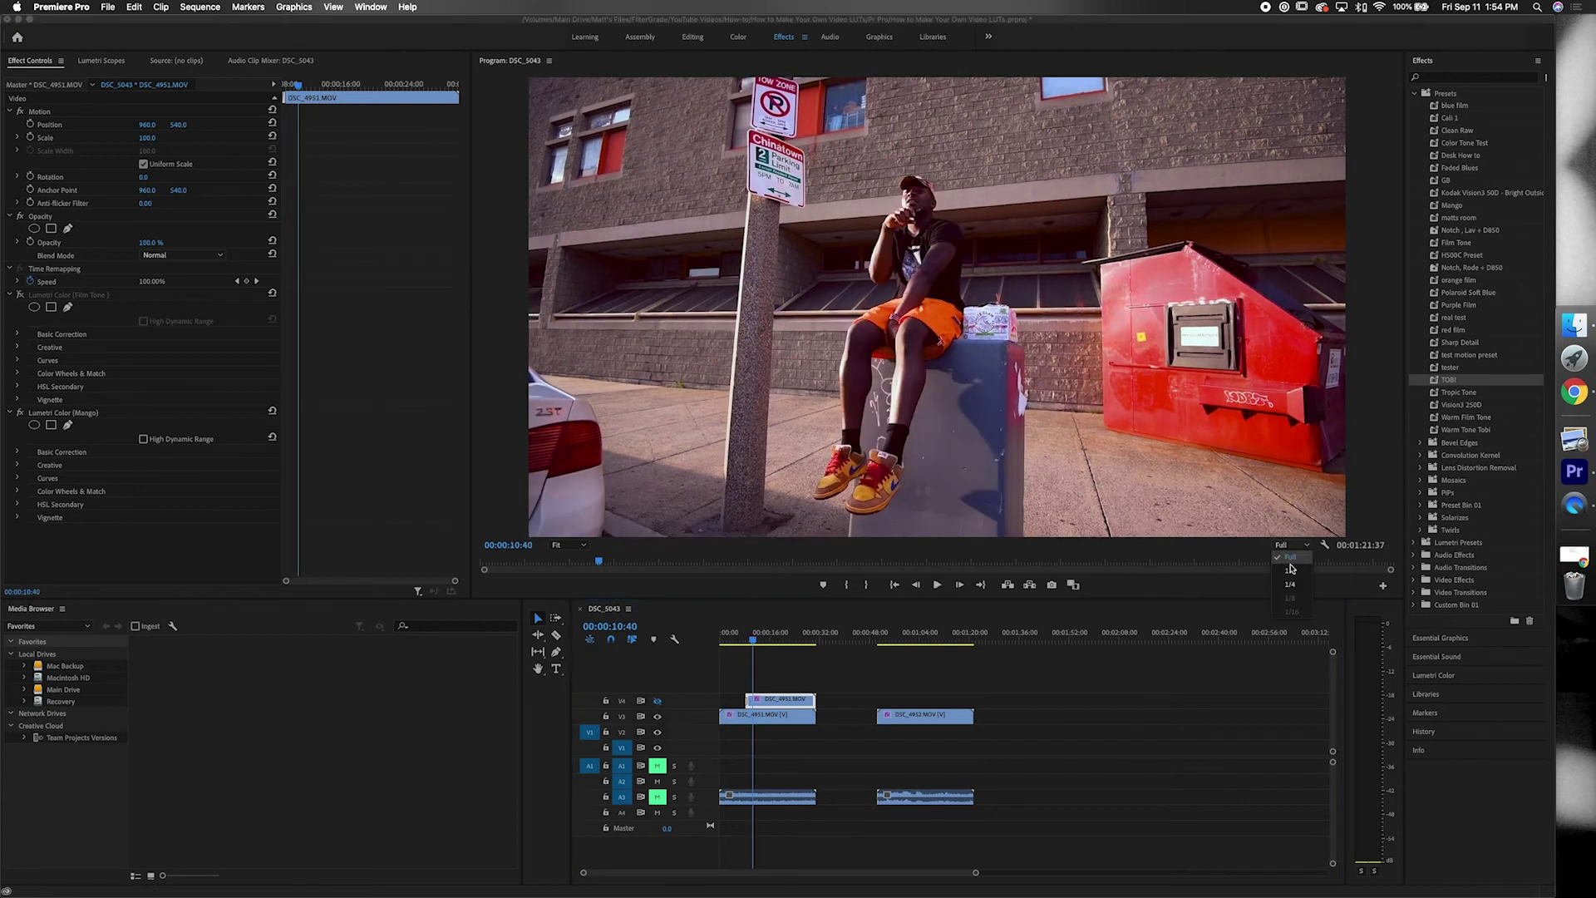
pyautogui.click(1295, 586)
pyautogui.moveTo(757, 637); pyautogui.dragTo(707, 641)
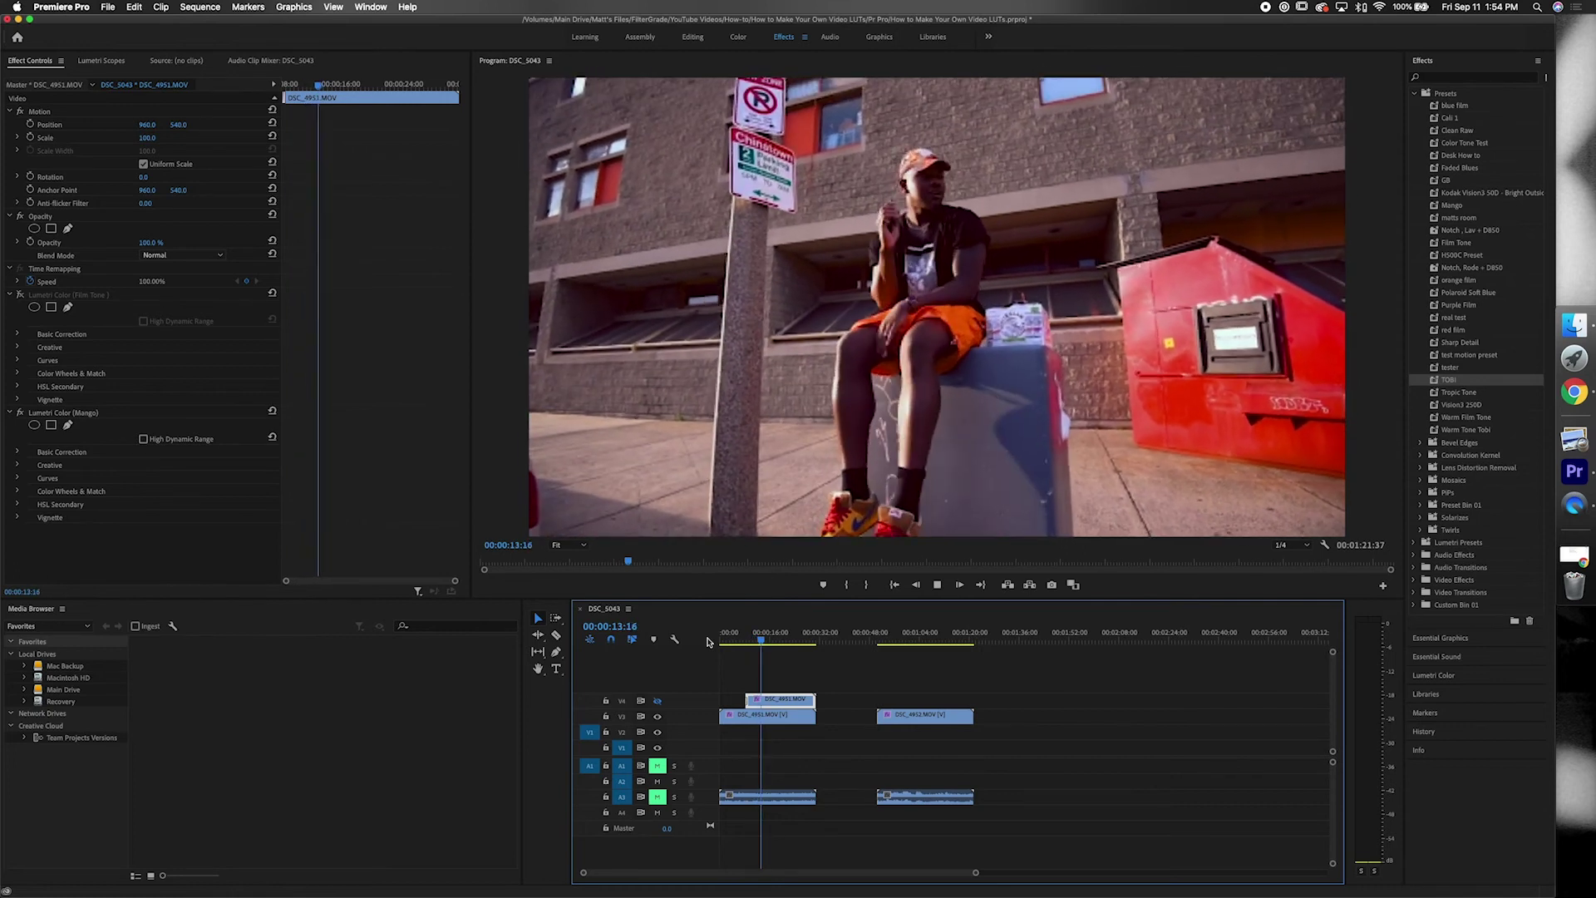
pyautogui.press('space')
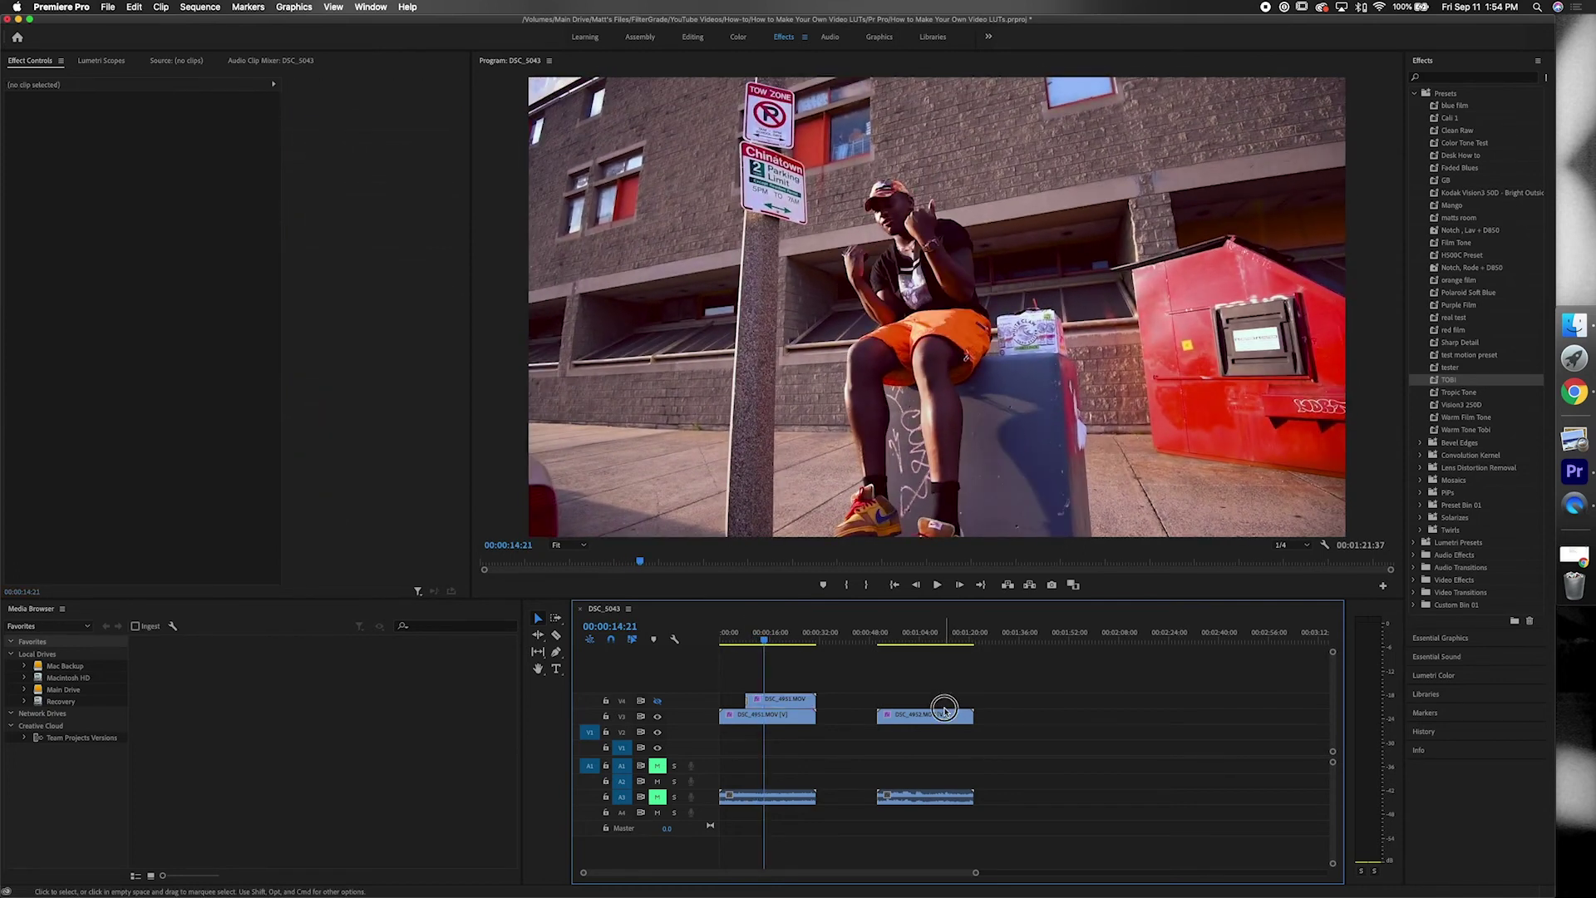
# Duplicate the DSC_4952.MOV clip, delete the copy's audio, and stack the copy's video on the track above the original.
pyautogui.click(943, 718)
pyautogui.press('super+c')
pyautogui.click(1068, 622)
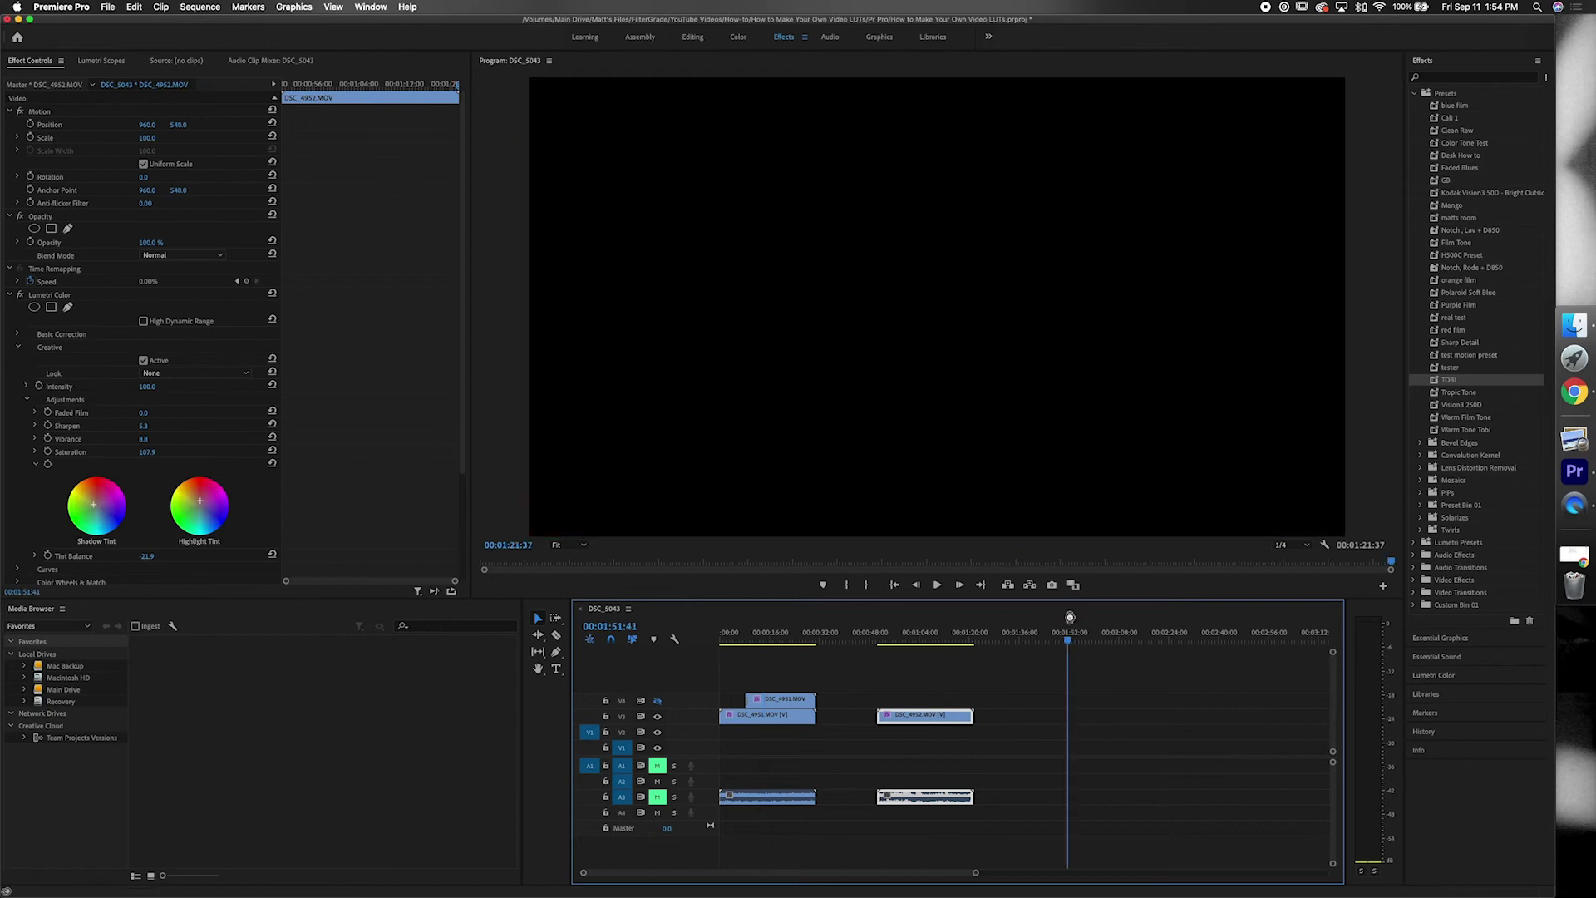
pyautogui.press('super+v')
pyautogui.click(1175, 763)
pyautogui.keyDown('alt'); pyautogui.click(1135, 766); pyautogui.keyUp('alt')
pyautogui.press('Delete')
pyautogui.moveTo(1118, 752); pyautogui.dragTo(894, 699)
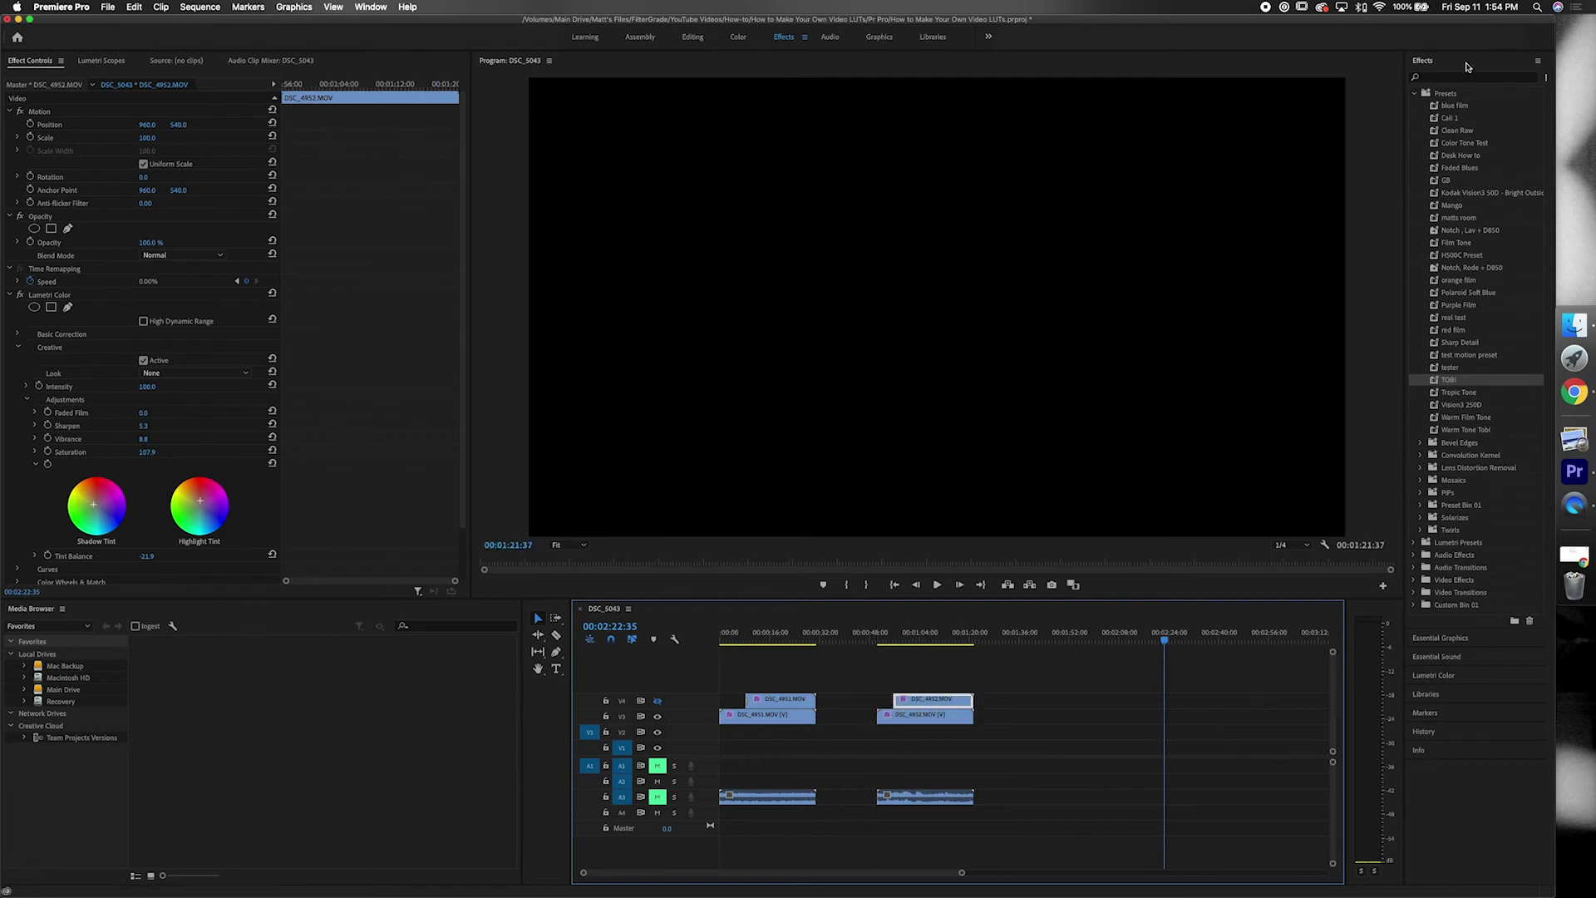
# Search the effects for wipe and apply the Wipe video transition to the start of the upper DSC_4952.MOV clip.
pyautogui.click(1458, 78)
pyautogui.write('wape')
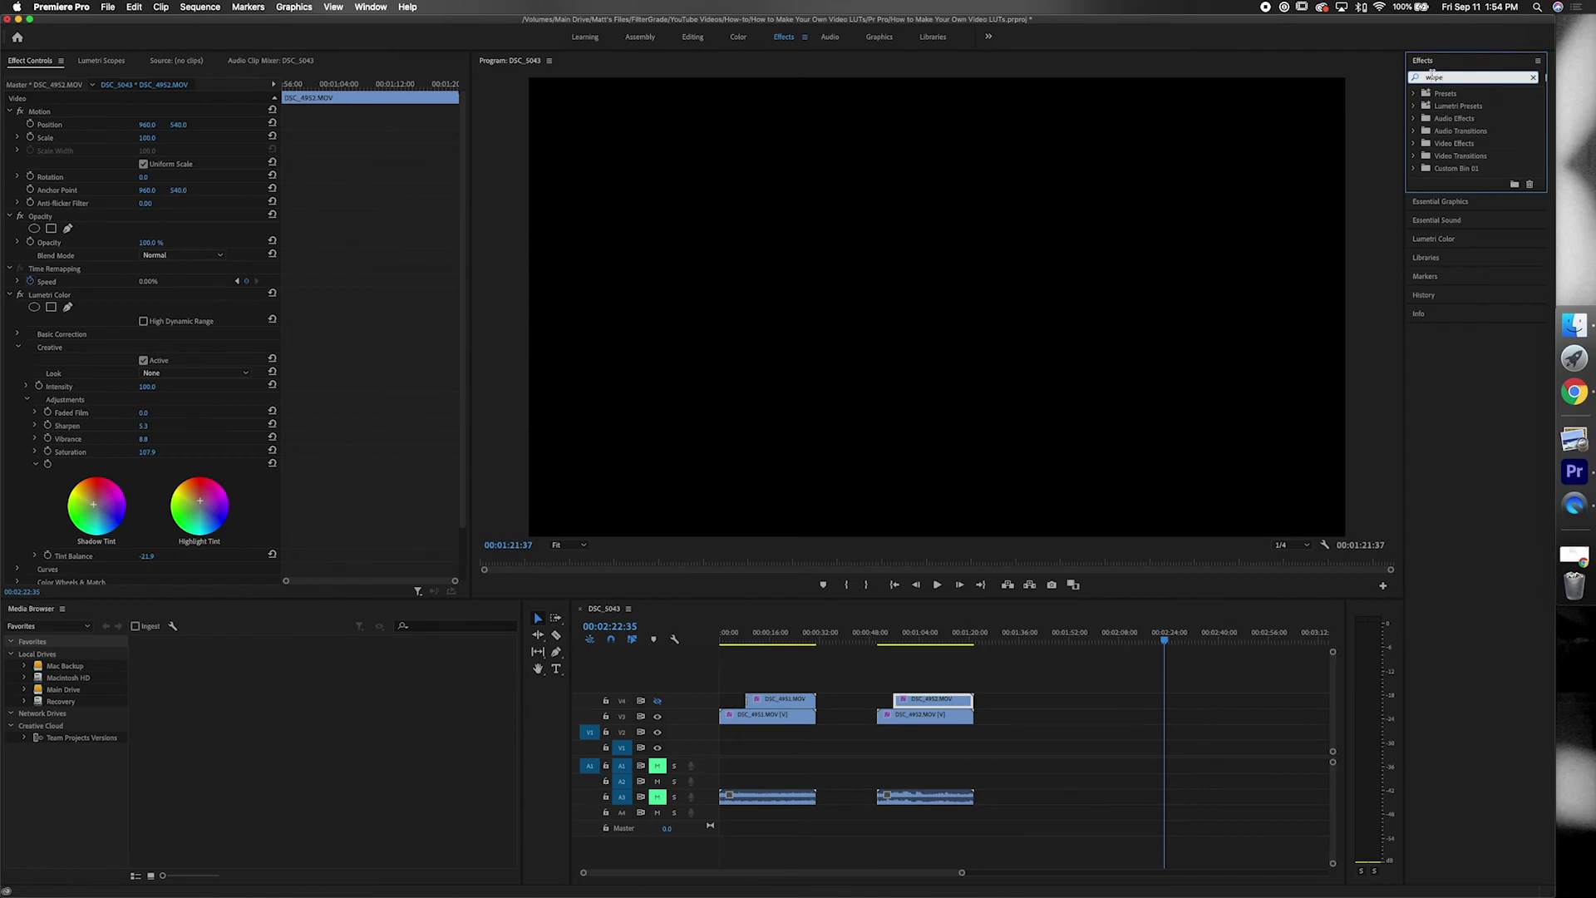
pyautogui.click(1433, 77)
pyautogui.press('BackSpace')
pyautogui.write('i')
pyautogui.moveTo(1457, 303); pyautogui.dragTo(908, 668)
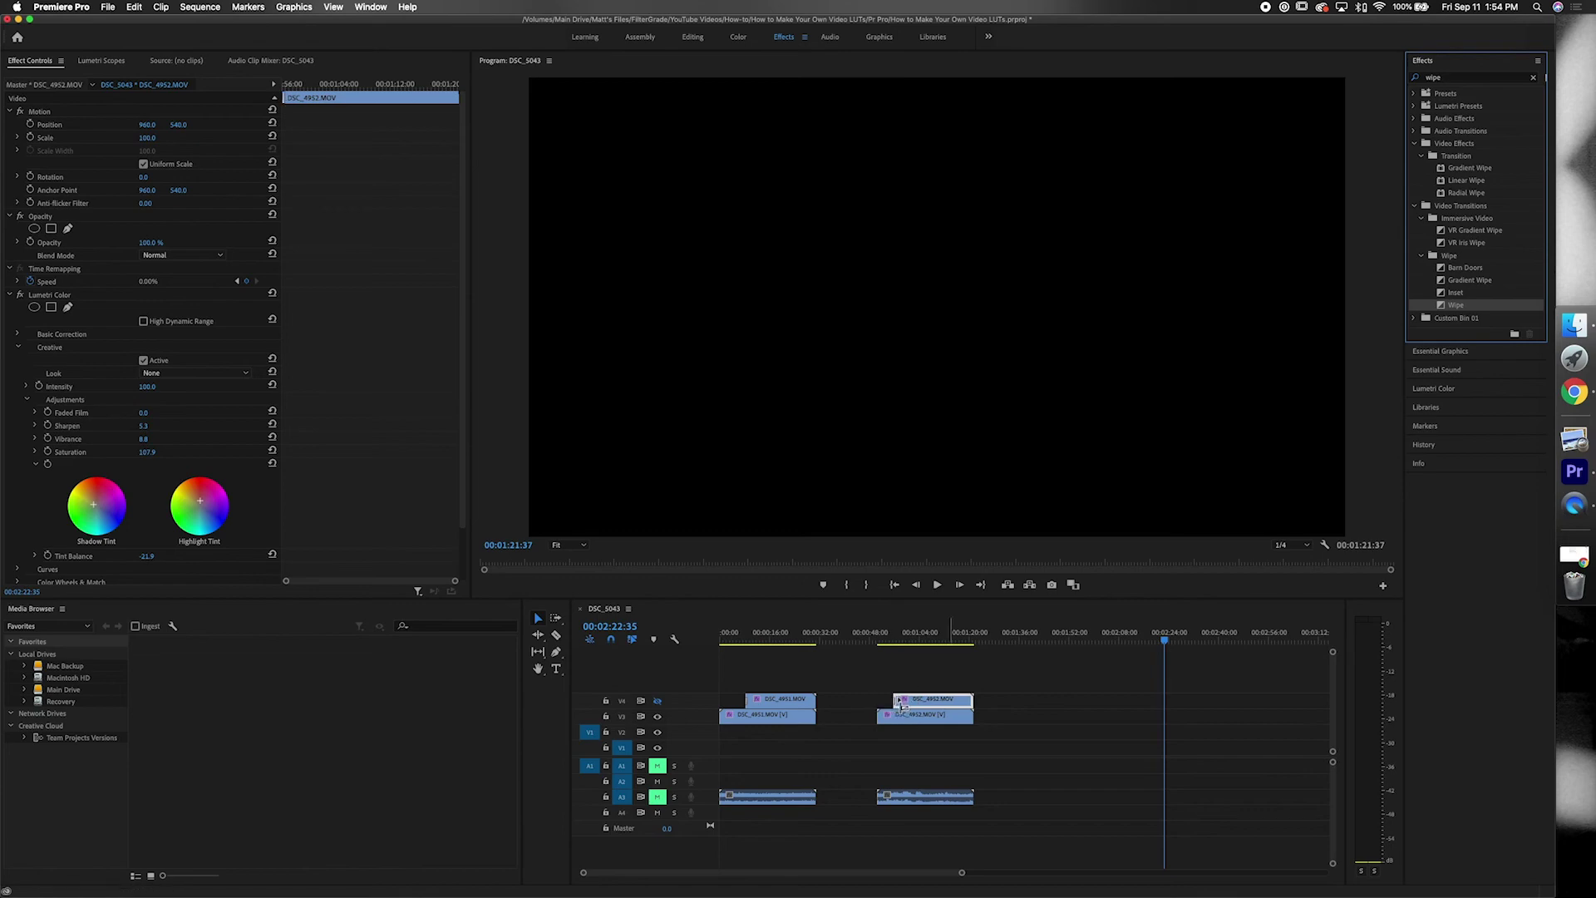